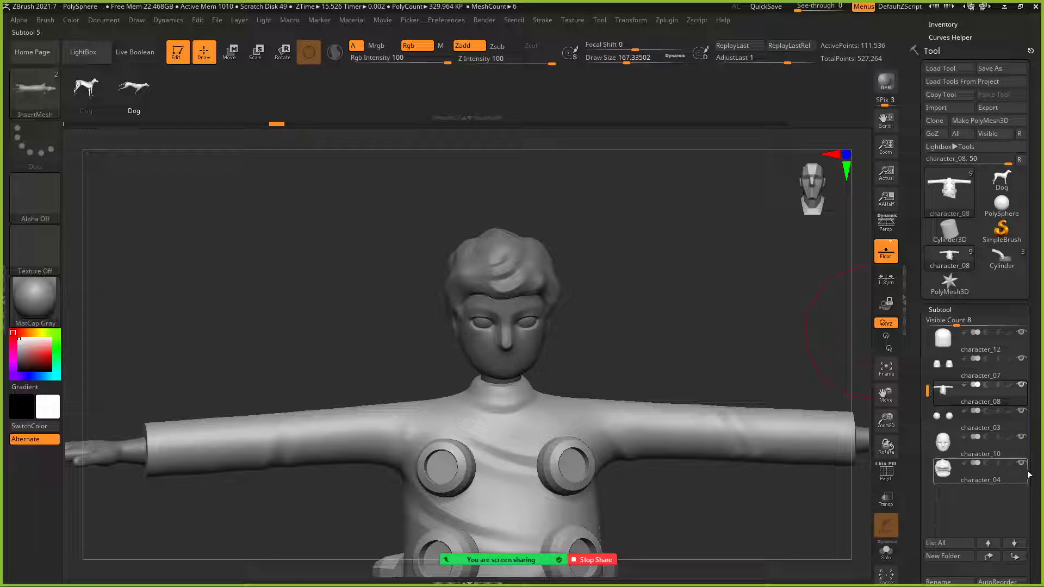
Step: Hide the character_04 hair, turn the figure to a side view and switch to the Clay brush
{"action": "left_click_drag", "start_coordinate": [591, 254], "coordinate": [555, 256]}
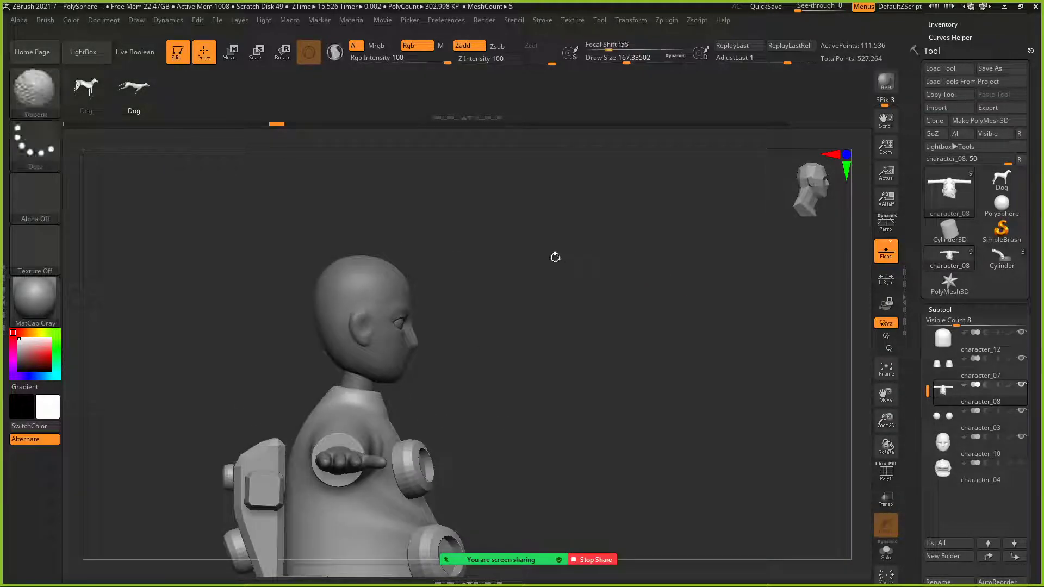
{"action": "left_click", "coordinate": [371, 271]}
{"action": "left_click", "coordinate": [373, 314]}
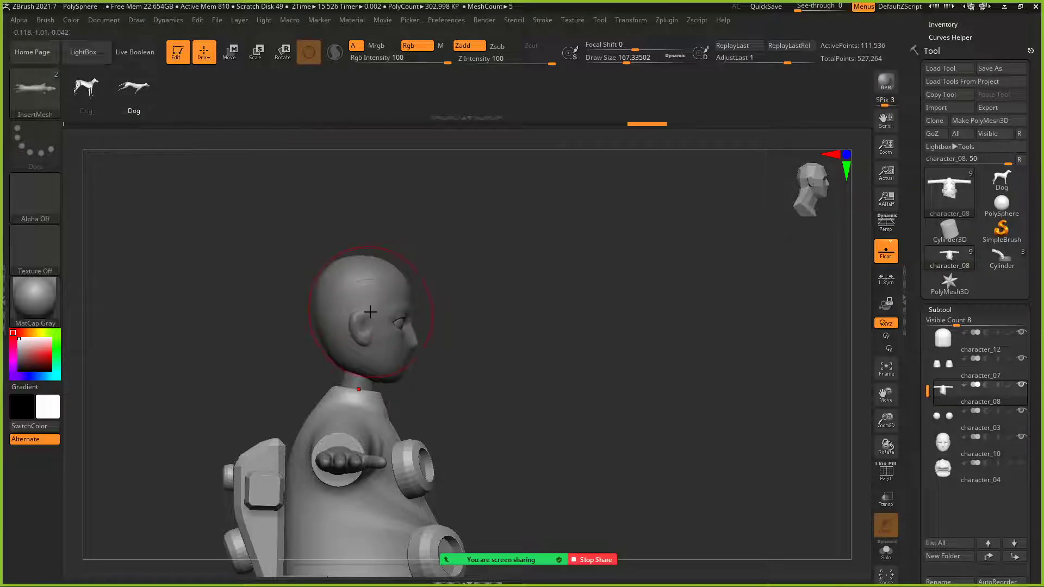
{"action": "key", "text": "b"}
{"action": "key", "text": "c"}
{"action": "key", "text": "l"}
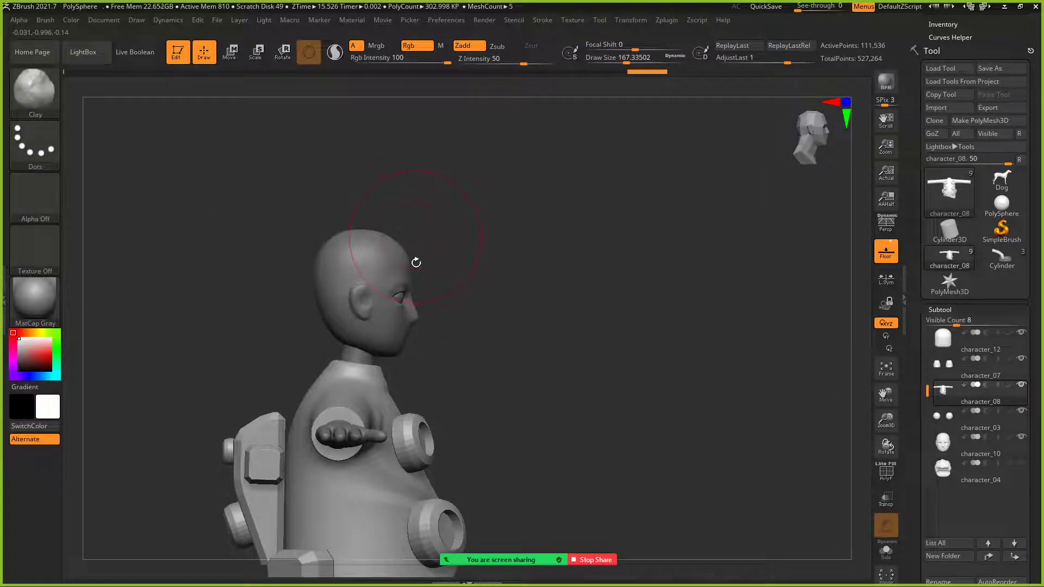
Step: Switch to the Move brush and make the head subtool character_10 active for editing
{"action": "key", "text": "b"}
{"action": "key", "text": "m"}
{"action": "key", "text": "v"}
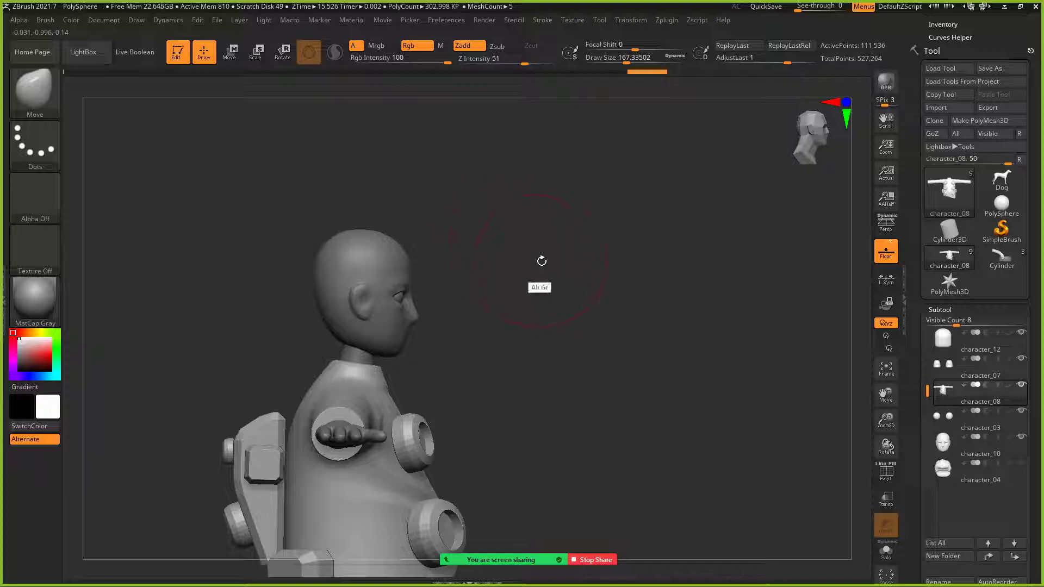
{"action": "left_click_drag", "start_coordinate": [540, 259], "coordinate": [596, 222], "text": "alt"}
{"action": "mouse_move", "coordinate": [536, 315]}
{"action": "left_mouse_down", "text": "ctrl"}
{"action": "mouse_move", "coordinate": [469, 180]}
{"action": "mouse_move", "coordinate": [383, 214]}
{"action": "left_mouse_up", "text": "ctrl"}
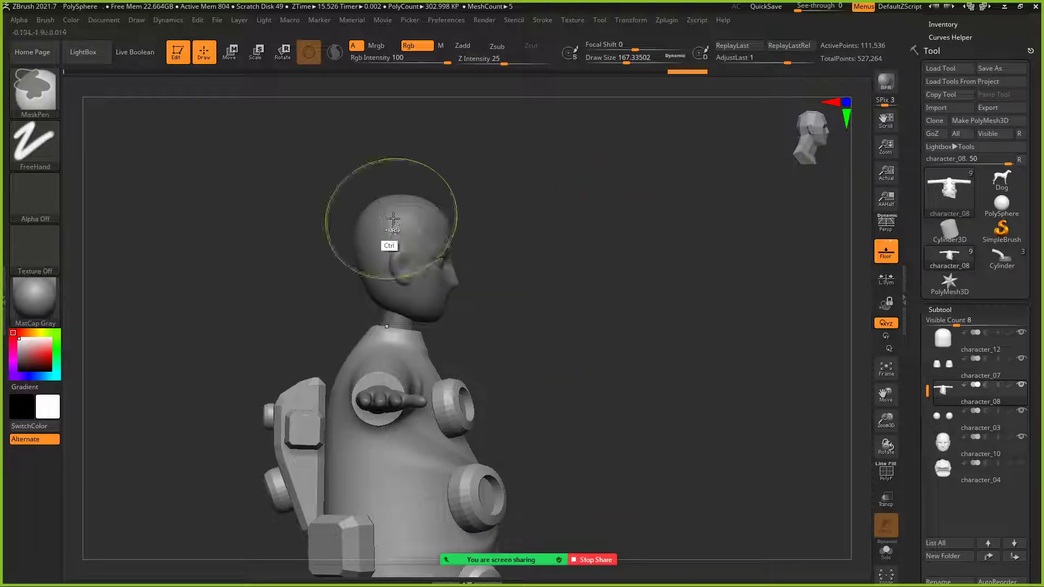
{"action": "left_click", "coordinate": [418, 239], "text": "alt"}
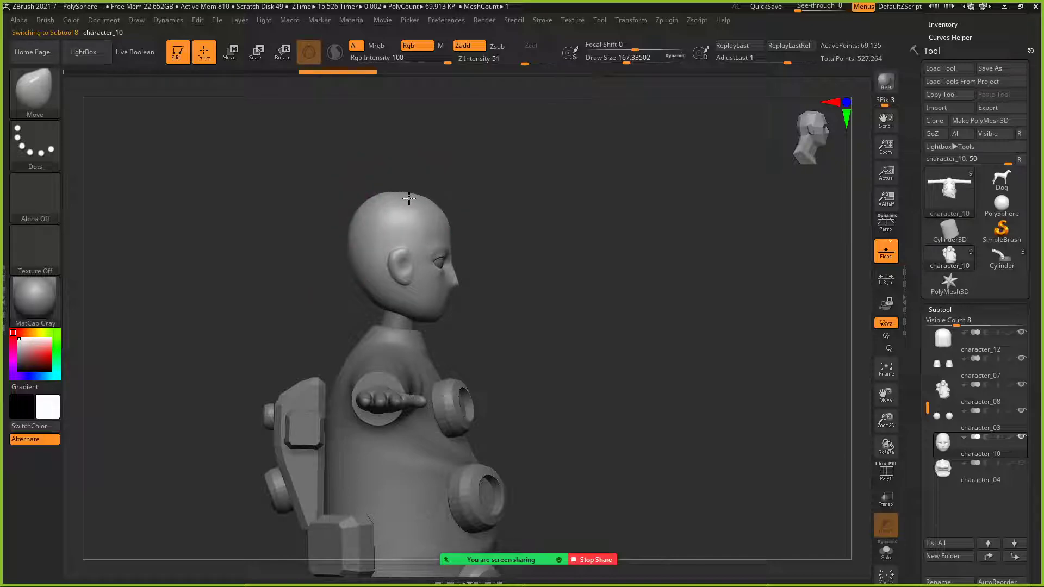
Step: Reshape the bare skull with the large Move brush, working from the side, back and top views
{"action": "left_click_drag", "start_coordinate": [433, 179], "coordinate": [396, 242]}
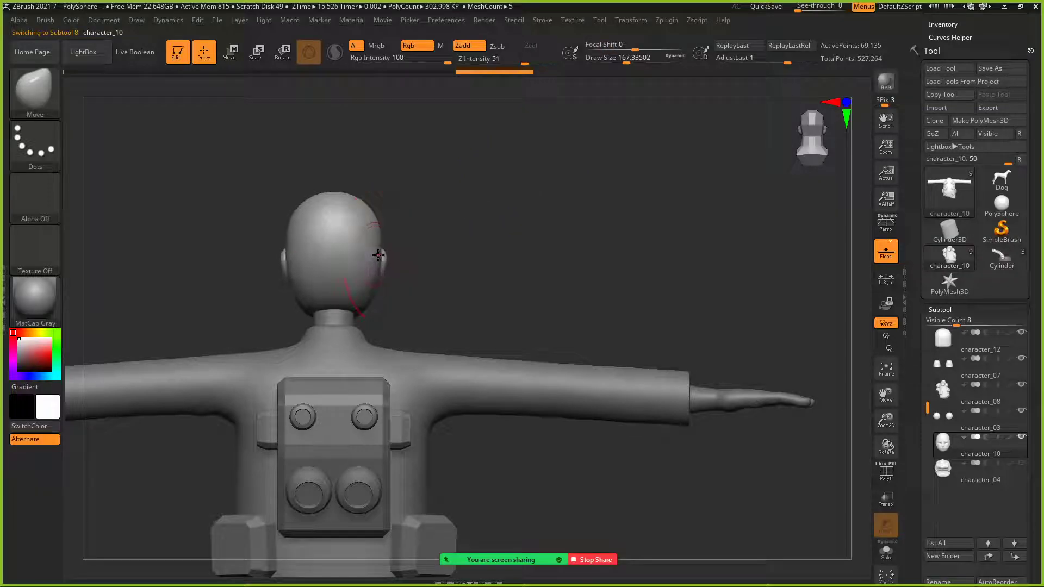
{"action": "left_click_drag", "start_coordinate": [473, 198], "coordinate": [400, 248]}
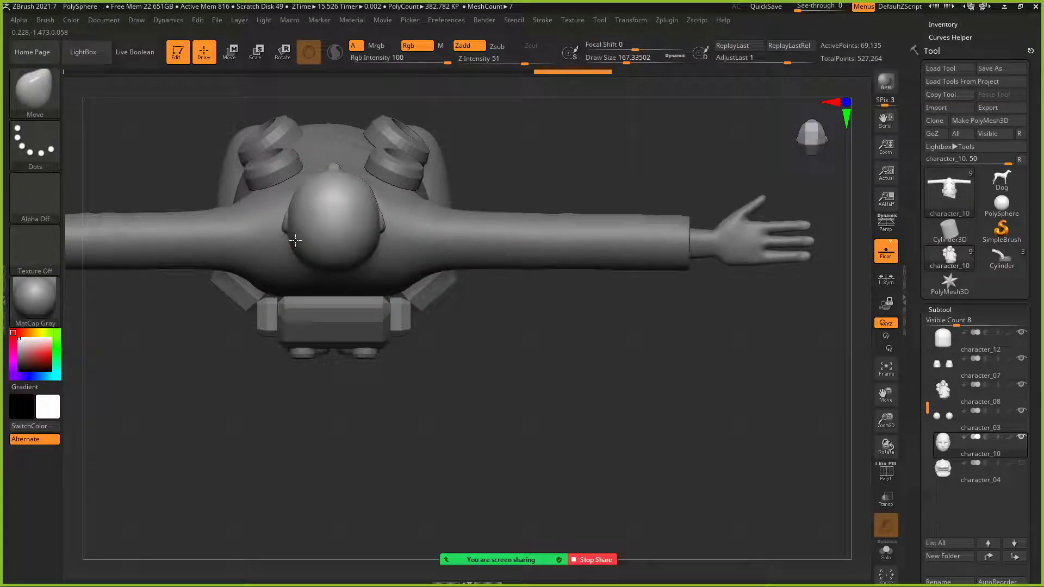
{"action": "left_click_drag", "start_coordinate": [441, 323], "coordinate": [407, 233]}
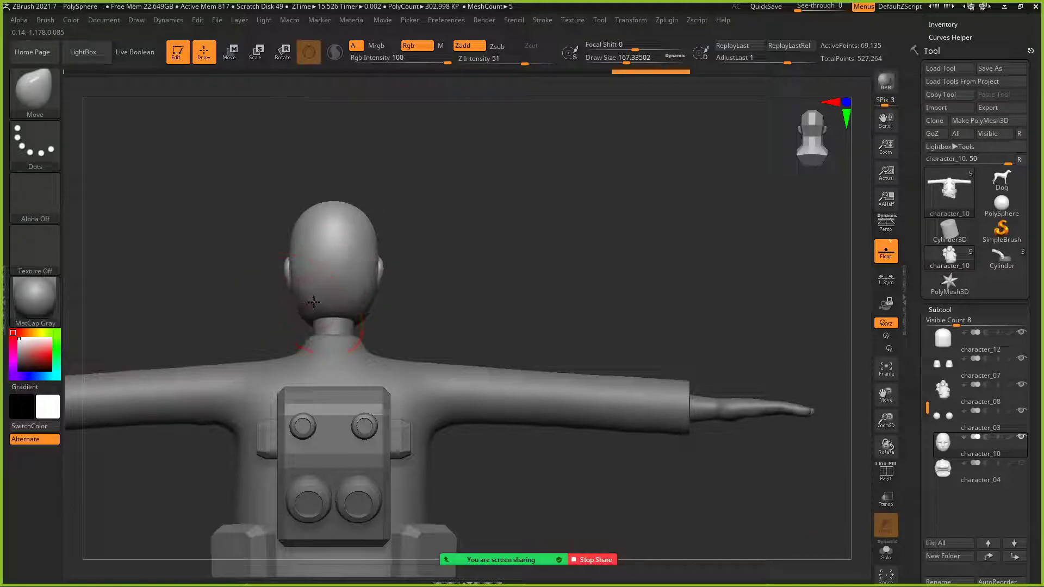
{"action": "left_click_drag", "start_coordinate": [314, 301], "coordinate": [503, 158]}
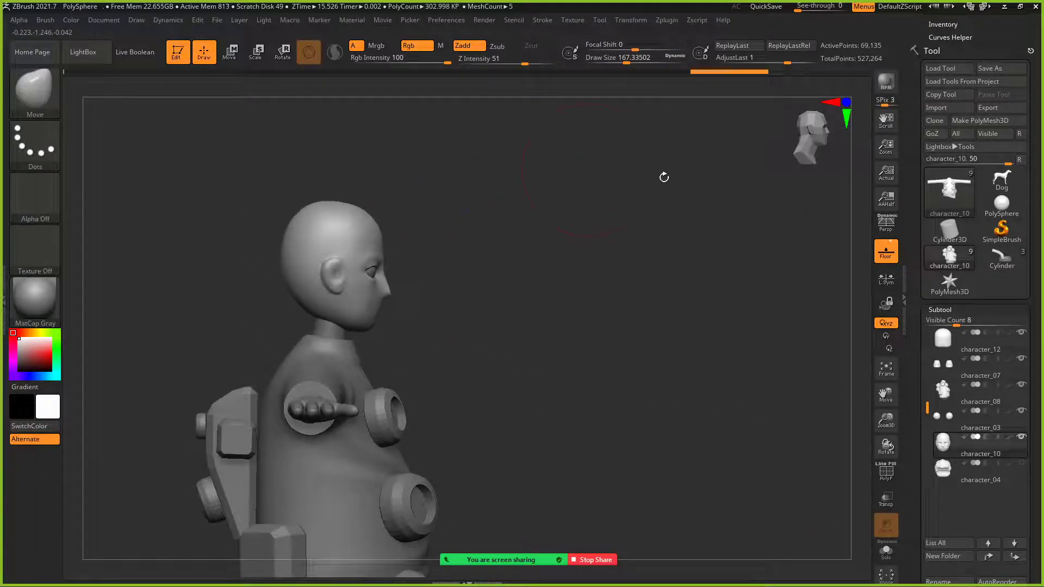
Step: Set the draw size to about 25 and switch to the Standard brush for close work on the head
{"action": "left_click_drag", "start_coordinate": [885, 416], "coordinate": [886, 432]}
{"action": "left_click_drag", "start_coordinate": [640, 261], "coordinate": [755, 384], "text": "alt"}
{"action": "left_click_drag", "start_coordinate": [726, 228], "coordinate": [730, 277]}
{"action": "left_click_drag", "start_coordinate": [618, 60], "coordinate": [603, 60]}
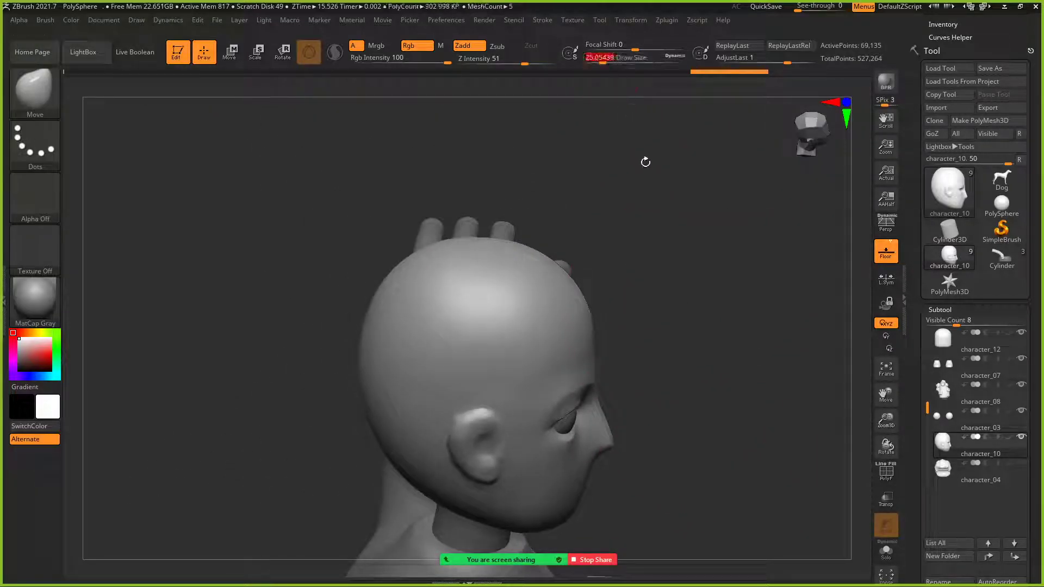
{"action": "mouse_move", "coordinate": [714, 276]}
{"action": "left_mouse_down"}
{"action": "mouse_move", "coordinate": [703, 279]}
{"action": "mouse_move", "coordinate": [755, 324]}
{"action": "mouse_move", "coordinate": [810, 337]}
{"action": "mouse_move", "coordinate": [629, 288]}
{"action": "left_mouse_up"}
{"action": "key", "text": "b"}
{"action": "key", "text": "s"}
{"action": "key", "text": "t"}
Step: Show the character_04 hair to examine its fit on the head from the side and front, and hide it again
{"action": "left_click", "coordinate": [1022, 464]}
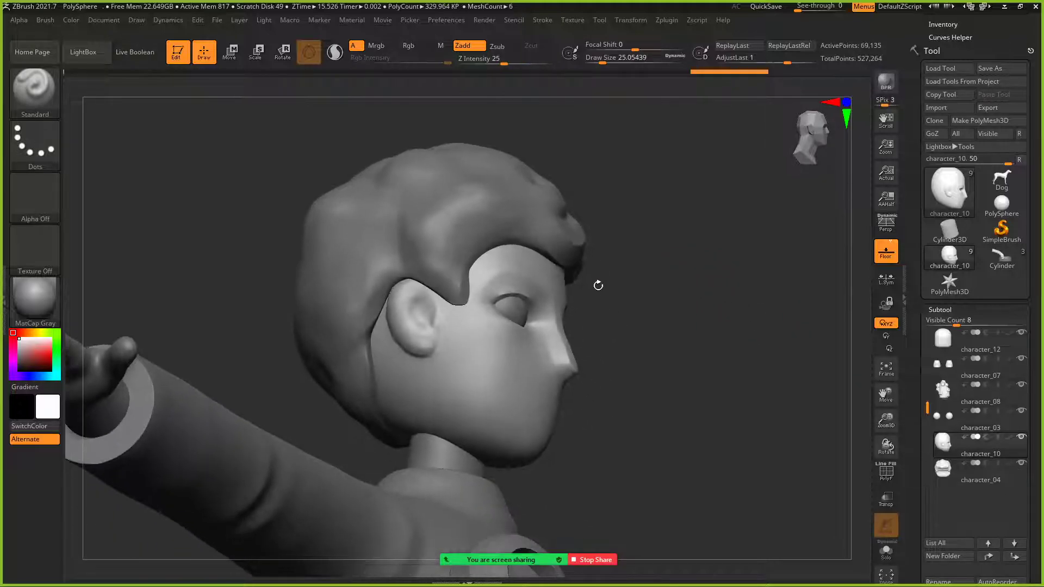
{"action": "left_click_drag", "start_coordinate": [705, 211], "coordinate": [413, 293]}
{"action": "left_click_drag", "start_coordinate": [572, 311], "coordinate": [560, 300]}
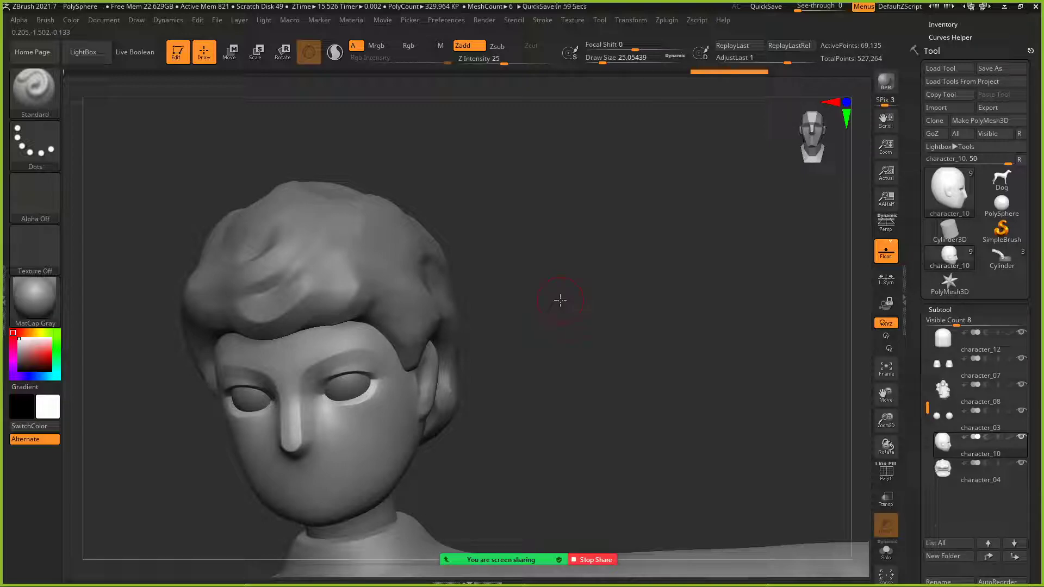
{"action": "left_click_drag", "start_coordinate": [681, 230], "coordinate": [647, 277]}
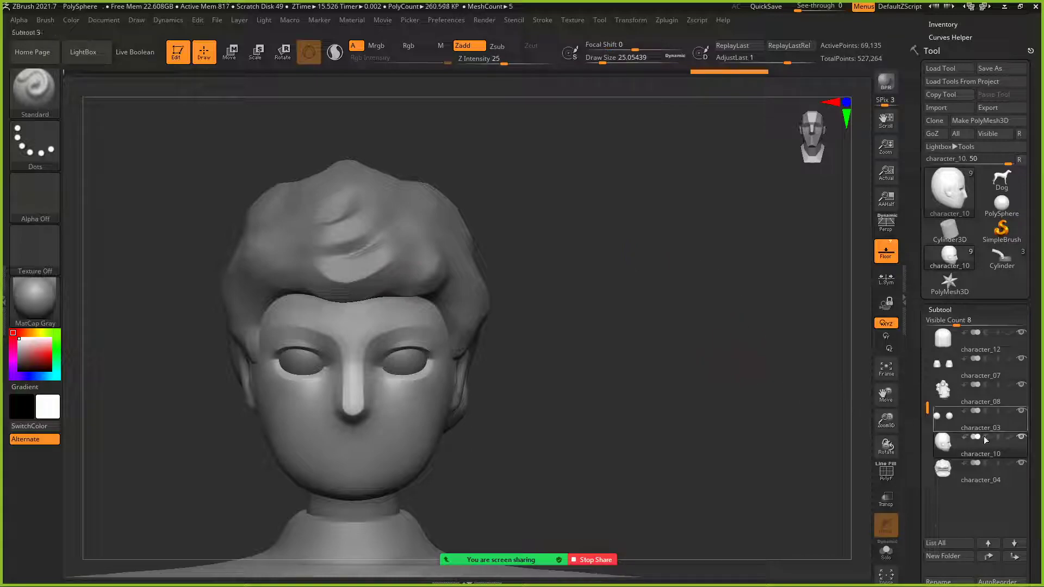
{"action": "left_click", "coordinate": [1022, 464]}
{"action": "left_click_drag", "start_coordinate": [635, 286], "coordinate": [655, 252]}
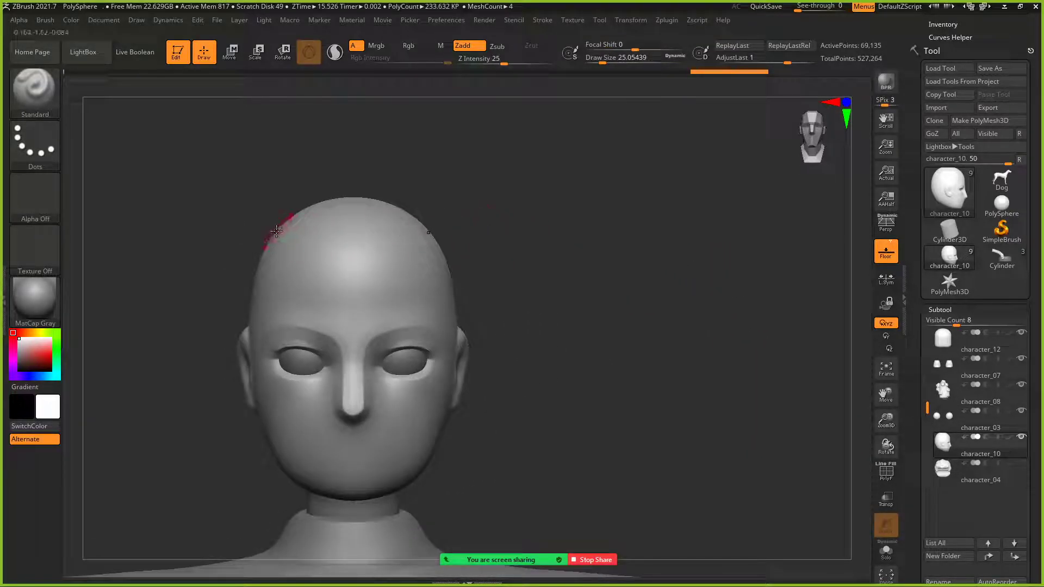
{"action": "key", "text": "b"}
{"action": "key", "text": "d"}
{"action": "key", "text": "s"}
{"action": "left_click_drag", "start_coordinate": [603, 63], "coordinate": [607, 64]}
{"action": "type", "text": "4"}
{"action": "key", "text": "Return"}
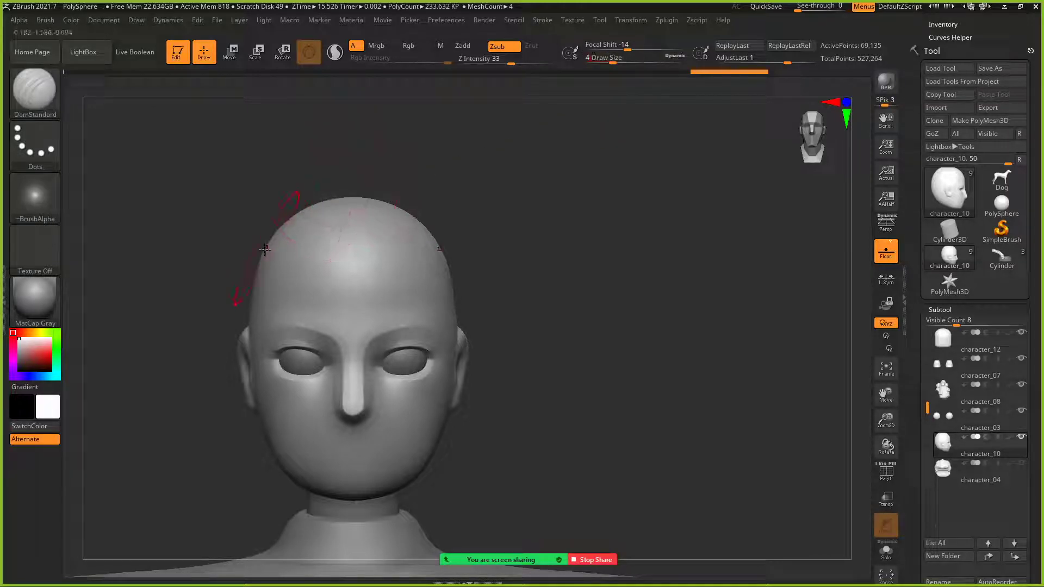
Step: Adjust the sides of the upper skull symmetrically with the Move brush at a draw size of about 104
{"action": "key", "text": "b"}
{"action": "key", "text": "m"}
{"action": "key", "text": "v"}
{"action": "left_click_drag", "start_coordinate": [263, 205], "coordinate": [217, 213]}
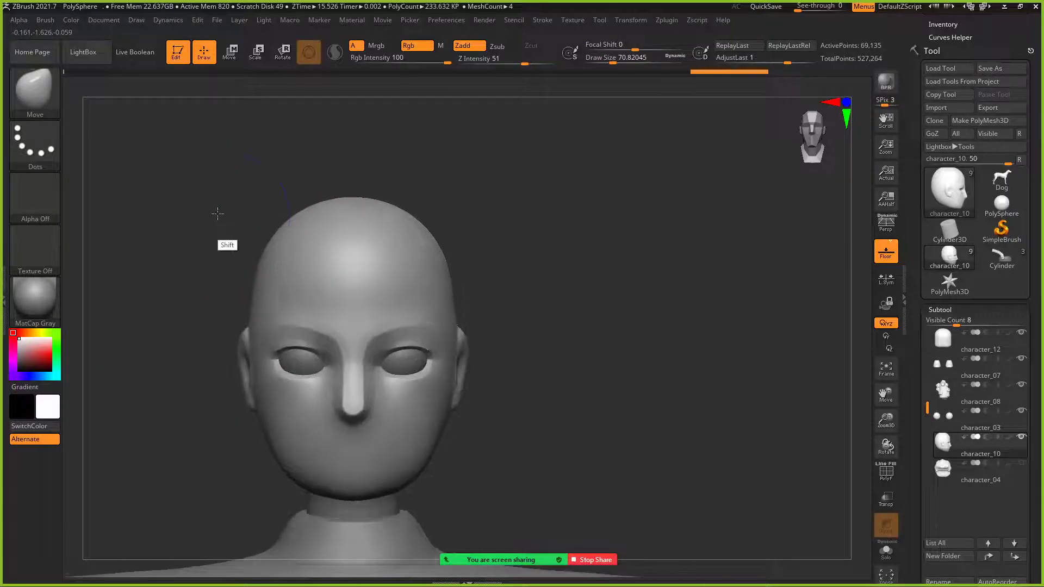
{"action": "left_click", "coordinate": [618, 60]}
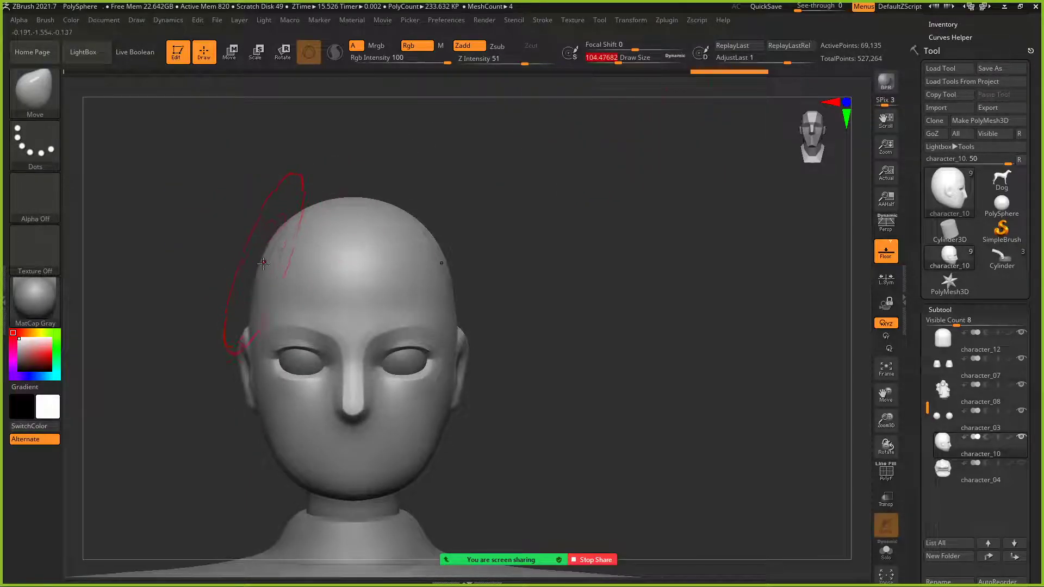
{"action": "left_click_drag", "start_coordinate": [260, 265], "coordinate": [253, 264]}
{"action": "mouse_move", "coordinate": [441, 188]}
{"action": "left_mouse_down"}
{"action": "mouse_move", "coordinate": [520, 181]}
{"action": "mouse_move", "coordinate": [412, 196]}
{"action": "left_mouse_up"}
{"action": "left_click_drag", "start_coordinate": [231, 203], "coordinate": [220, 209]}
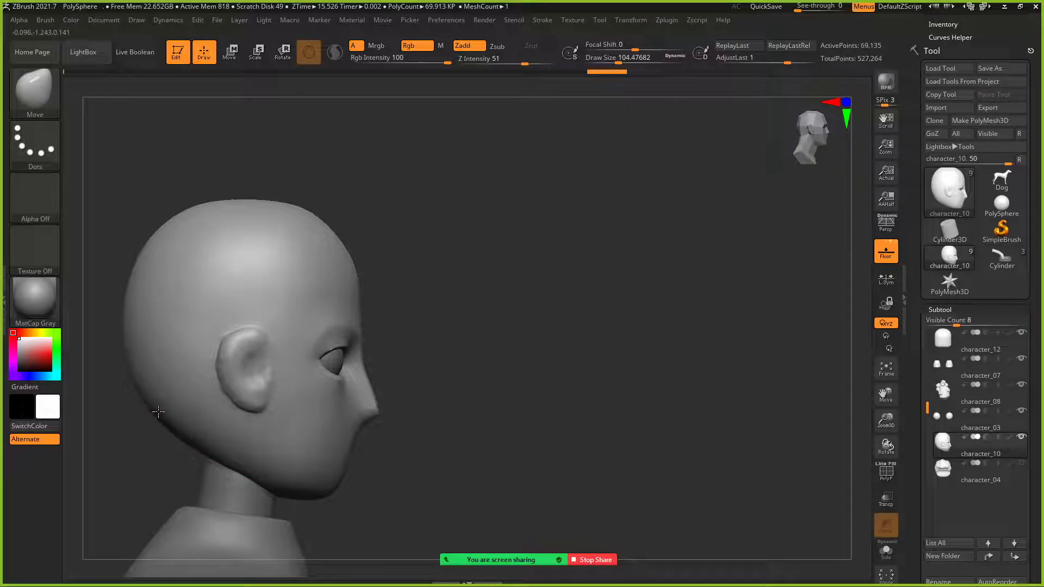
Step: Reduce the draw size to about 44 and refine the back and crown of the skull
{"action": "left_click_drag", "start_coordinate": [462, 314], "coordinate": [699, 280], "text": "shift"}
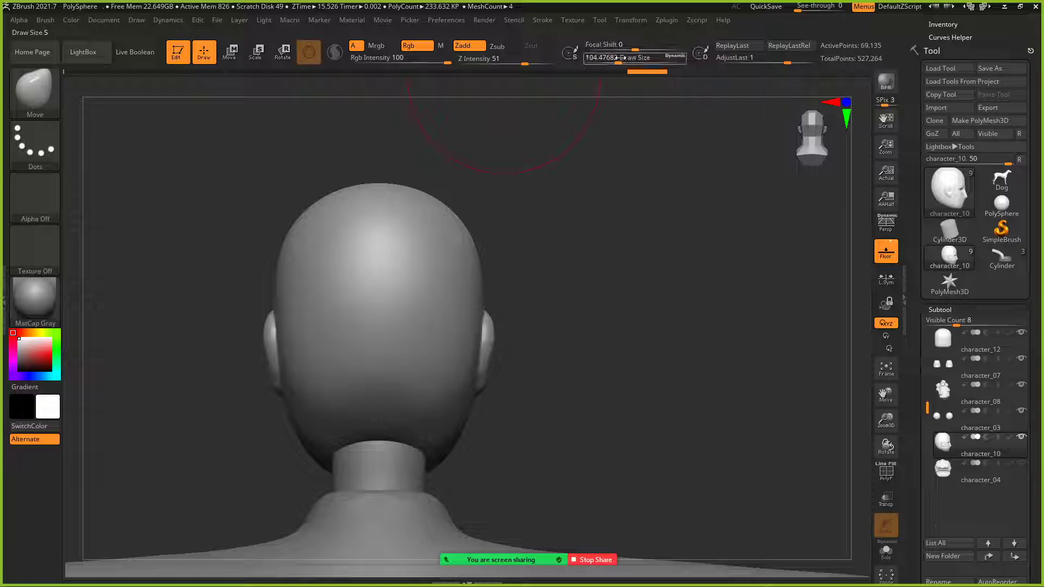
{"action": "left_click_drag", "start_coordinate": [621, 58], "coordinate": [607, 58]}
{"action": "left_click_drag", "start_coordinate": [615, 229], "coordinate": [496, 234]}
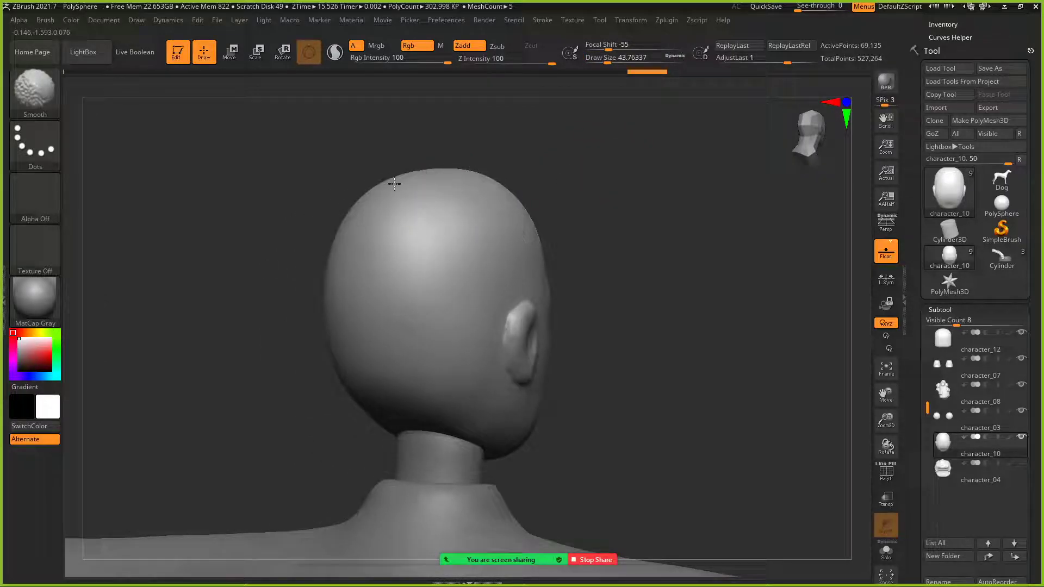
{"action": "mouse_move", "coordinate": [590, 163]}
{"action": "left_mouse_down"}
{"action": "mouse_move", "coordinate": [602, 161]}
{"action": "mouse_move", "coordinate": [558, 196]}
{"action": "mouse_move", "coordinate": [712, 301]}
{"action": "left_mouse_up"}
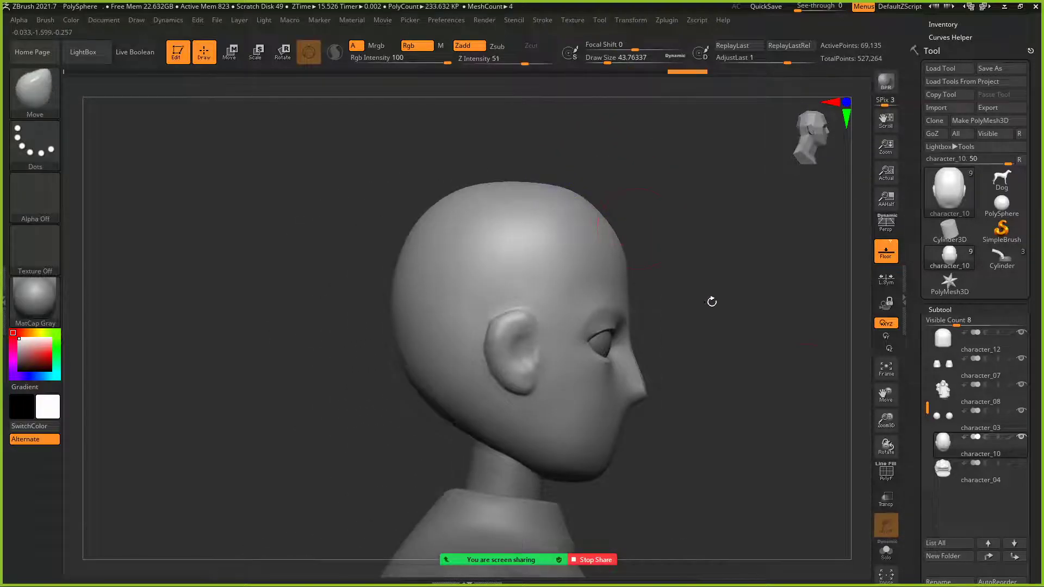
Step: Compare the reshaped skull with the character_04 hair turned on in front and profile views, and turn the hair off
{"action": "left_click", "coordinate": [1019, 463]}
{"action": "left_click_drag", "start_coordinate": [837, 310], "coordinate": [739, 281]}
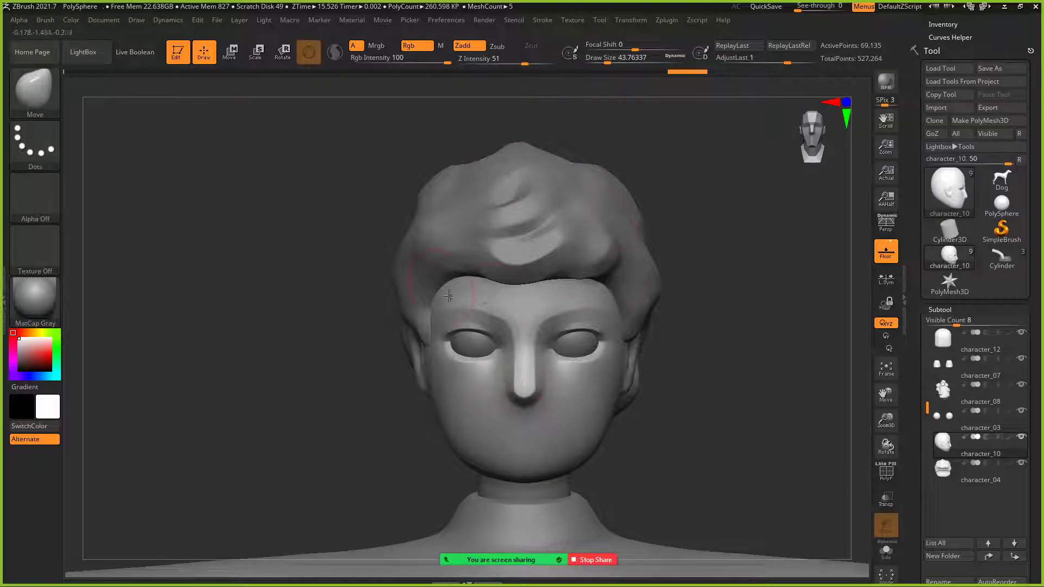
{"action": "left_click_drag", "start_coordinate": [700, 191], "coordinate": [744, 191], "text": "shift"}
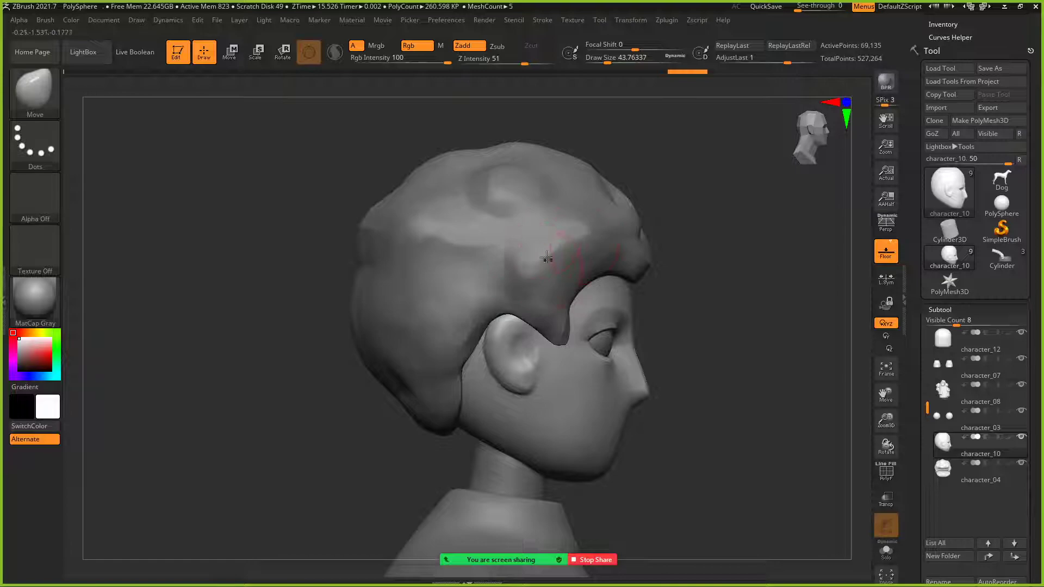
{"action": "mouse_move", "coordinate": [1016, 463]}
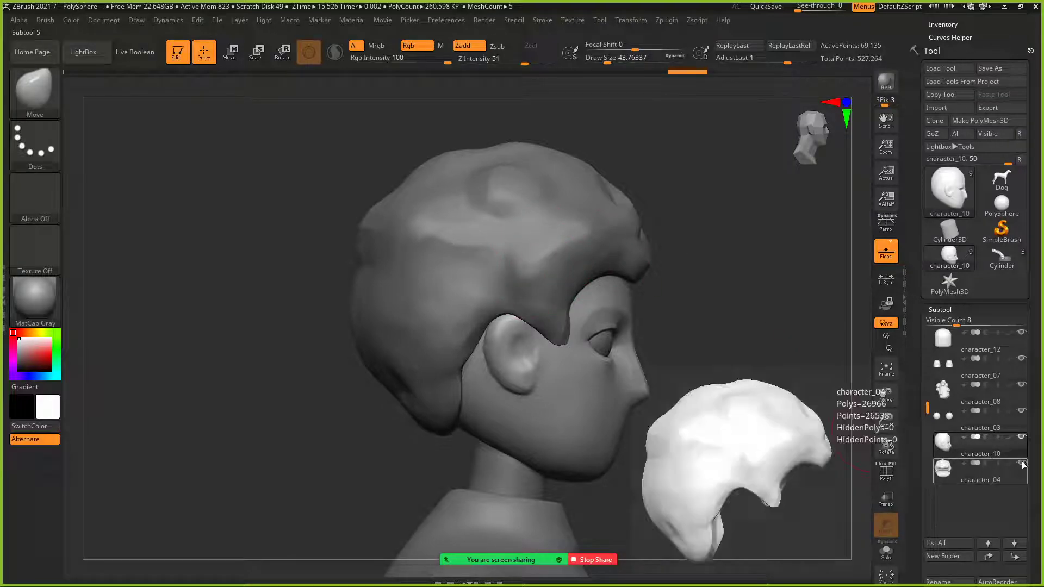
{"action": "left_click", "coordinate": [1023, 464]}
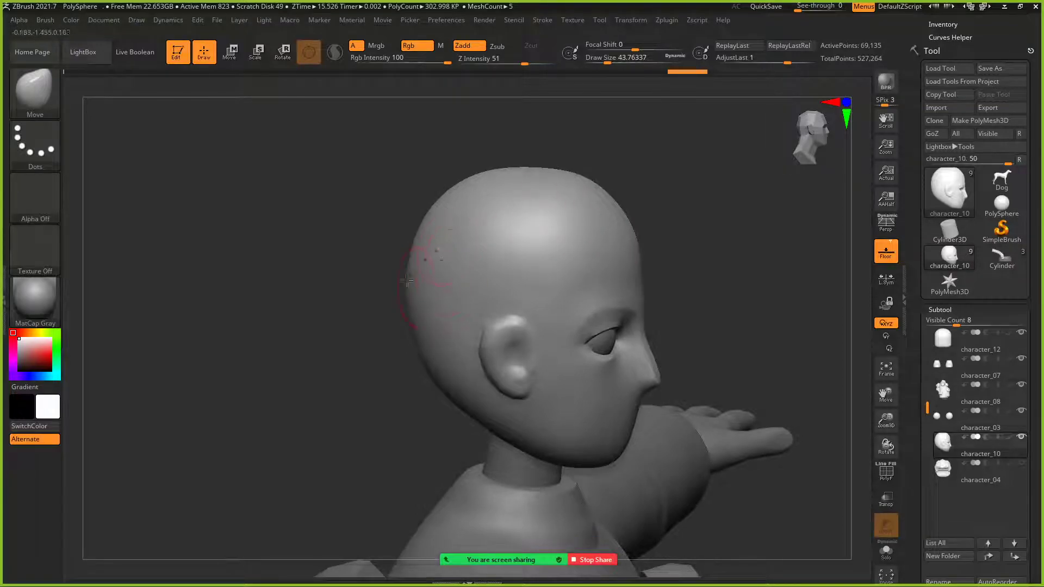
Step: Examine the skull's outline from the side, front and above, and smooth its surface above the ear
{"action": "left_click_drag", "start_coordinate": [673, 292], "coordinate": [454, 307]}
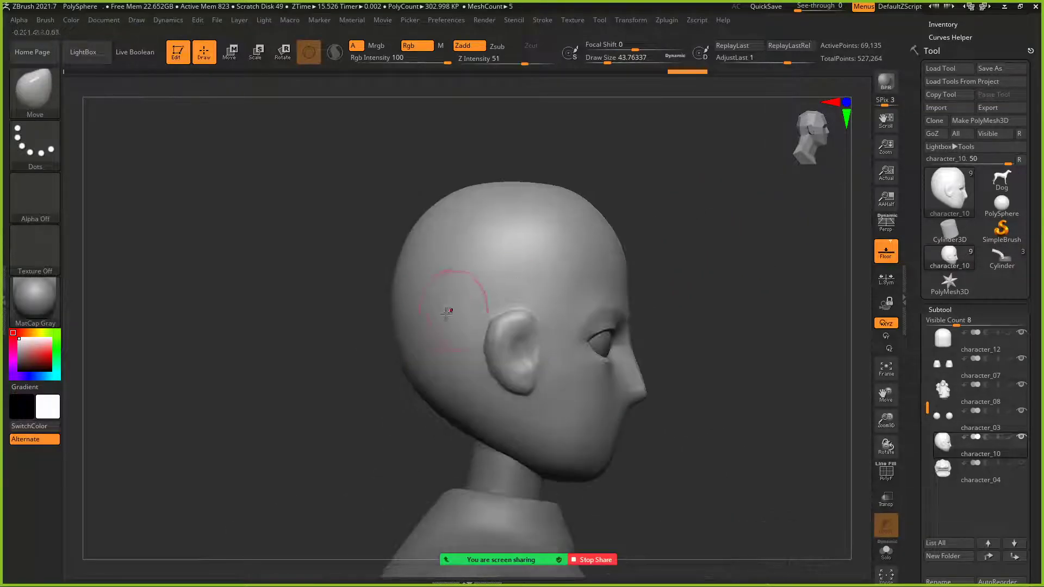
{"action": "left_click_drag", "start_coordinate": [711, 262], "coordinate": [678, 273]}
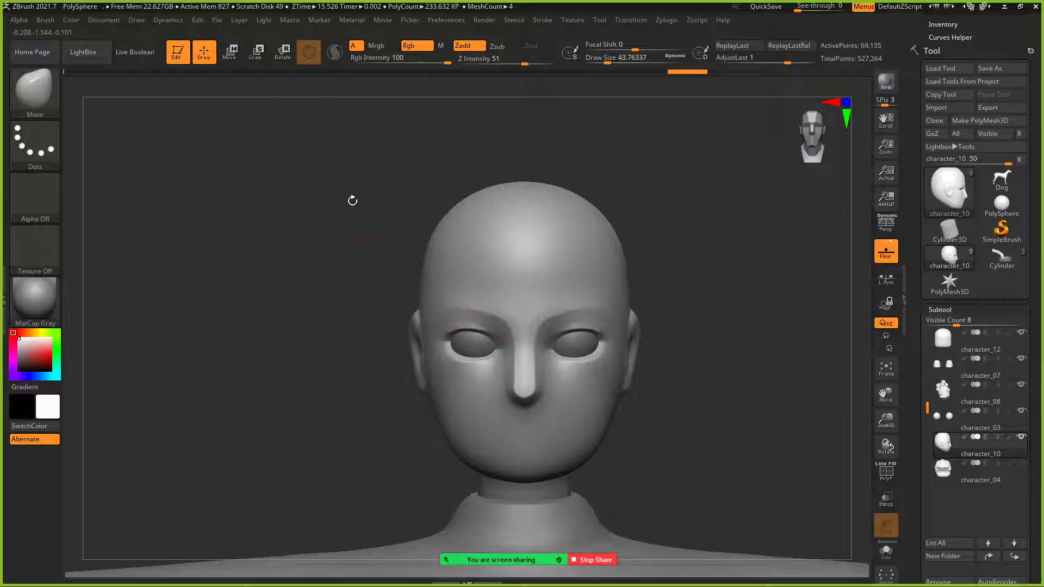
{"action": "left_click_drag", "start_coordinate": [382, 166], "coordinate": [482, 174]}
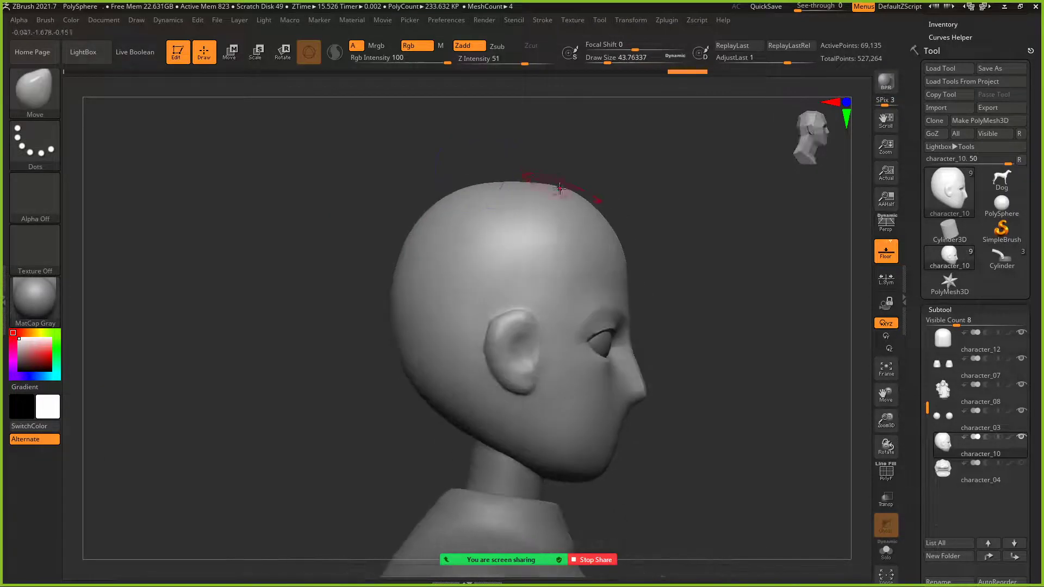
{"action": "left_click_drag", "start_coordinate": [576, 185], "coordinate": [615, 138]}
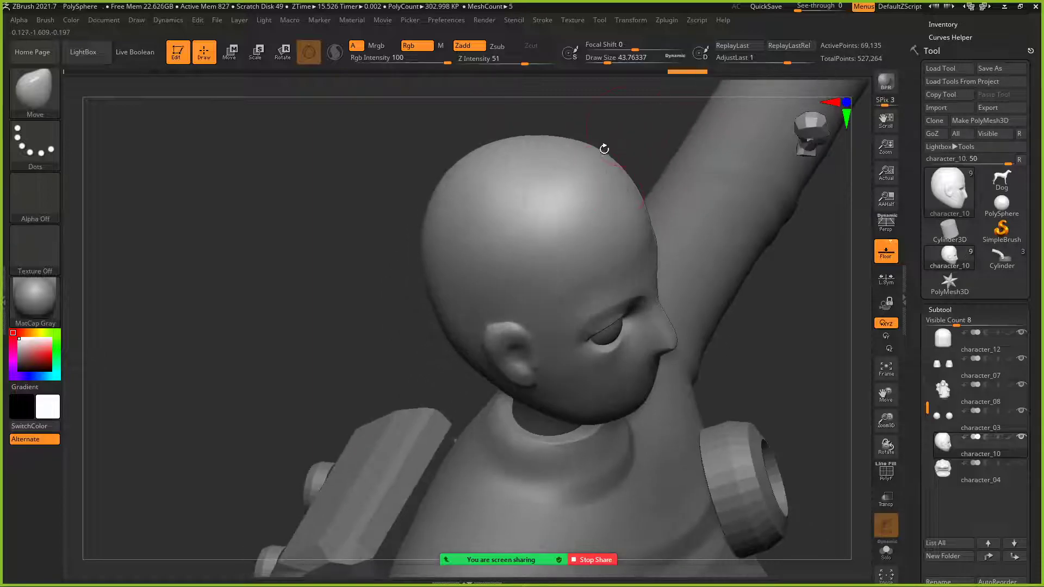
{"action": "key", "text": "shift"}
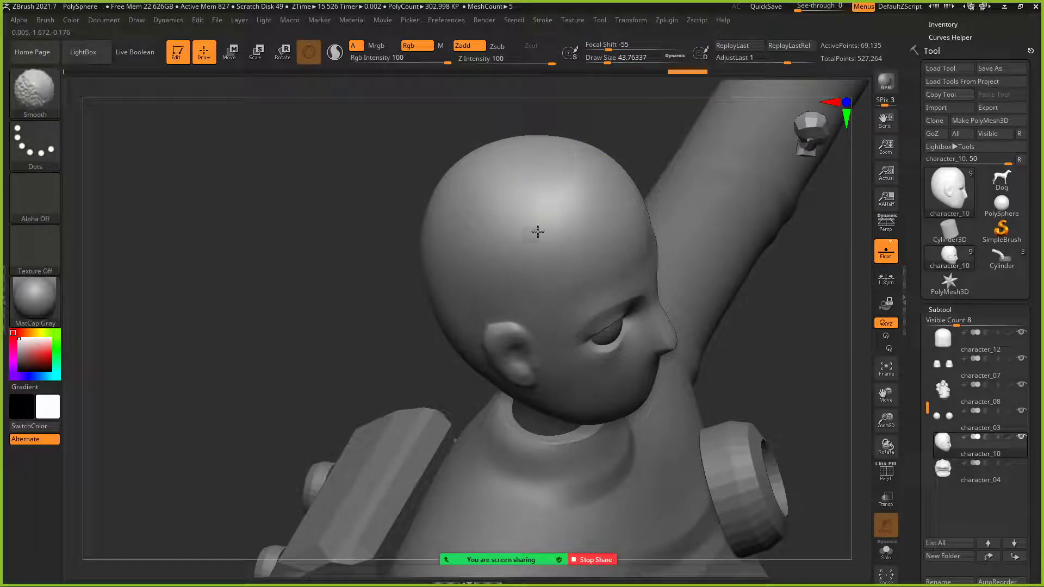
{"action": "mouse_move", "coordinate": [420, 210]}
{"action": "left_mouse_down"}
{"action": "mouse_move", "coordinate": [396, 153]}
{"action": "mouse_move", "coordinate": [405, 165]}
{"action": "mouse_move", "coordinate": [365, 165]}
{"action": "mouse_move", "coordinate": [327, 205]}
{"action": "mouse_move", "coordinate": [366, 266]}
{"action": "left_mouse_up"}
Step: Swell the skull just behind the ears with the Inflat brush at intensity 10
{"action": "left_click", "coordinate": [34, 92]}
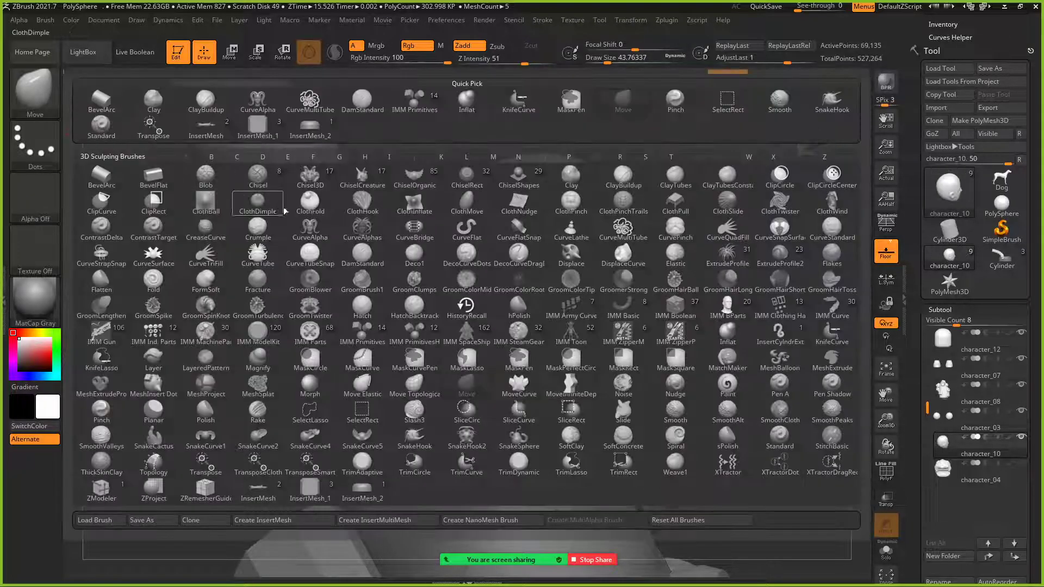
{"action": "key", "text": "i"}
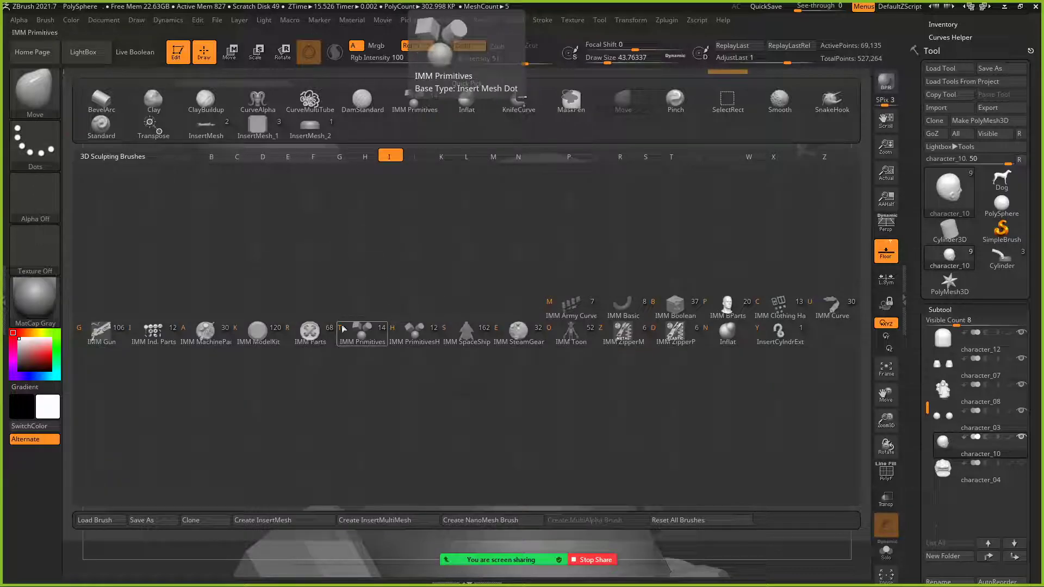
{"action": "left_click", "coordinate": [726, 329]}
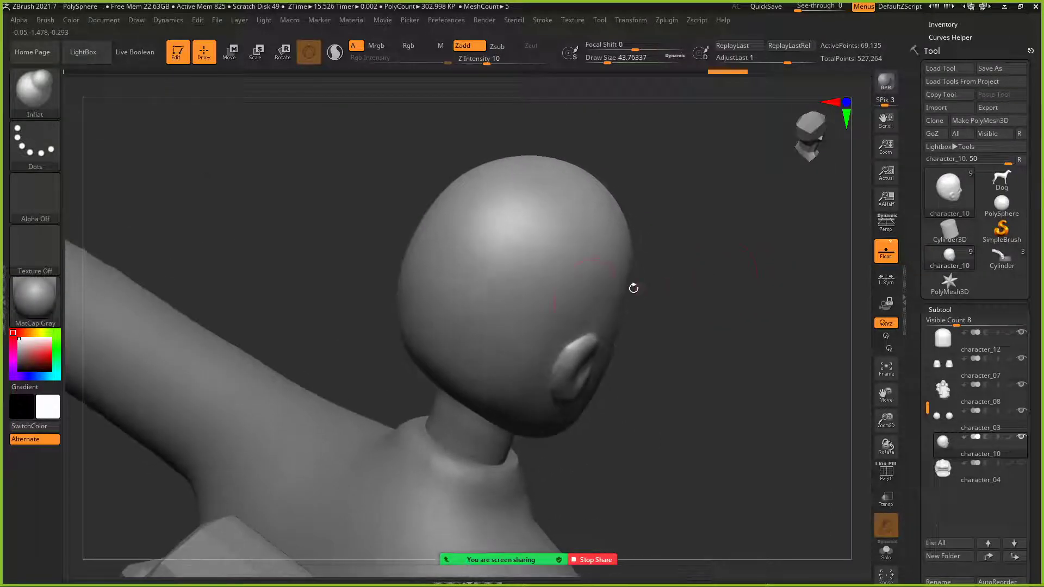
{"action": "left_click_drag", "start_coordinate": [541, 307], "coordinate": [550, 334]}
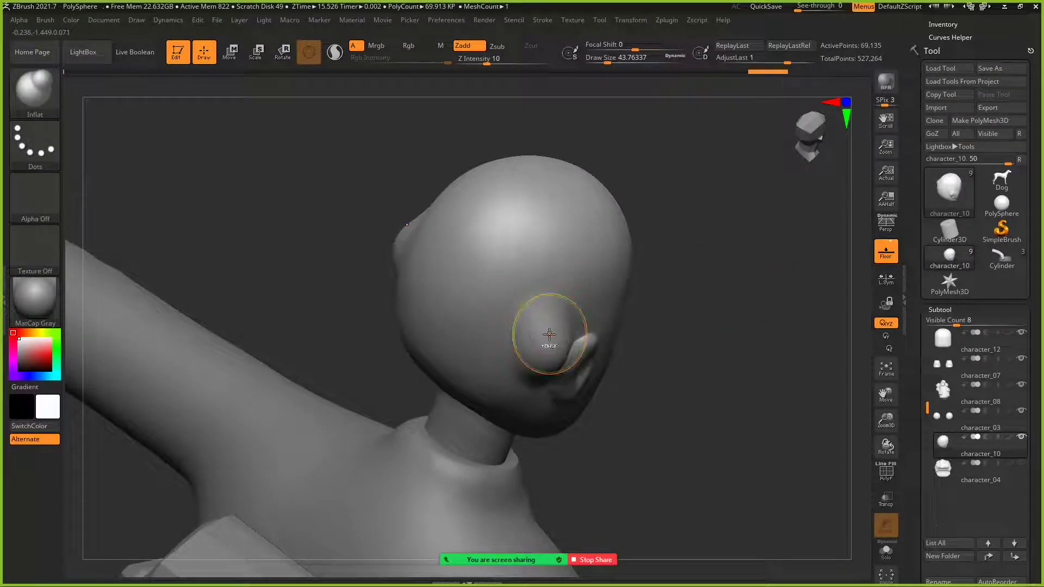
Step: Undo the last Inflat stroke beside the ear and set the brush's stroke type to DragRect
{"action": "key", "text": "ctrl+z"}
{"action": "left_click", "coordinate": [34, 144]}
{"action": "left_click", "coordinate": [201, 159]}
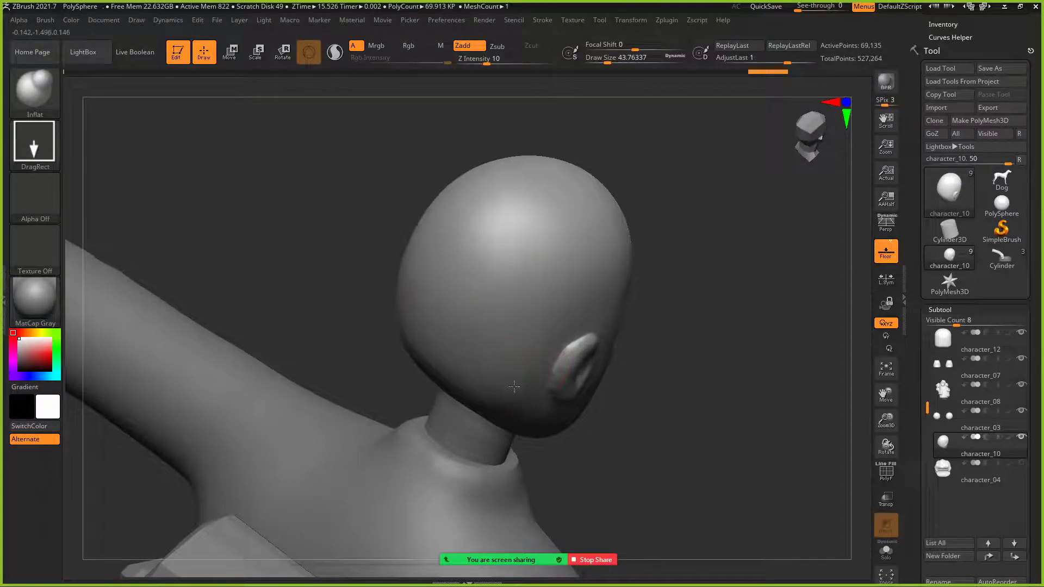
Step: Smooth the back of the skull behind the ear
{"action": "left_click_drag", "start_coordinate": [693, 266], "coordinate": [206, 365]}
{"action": "left_click_drag", "start_coordinate": [468, 294], "coordinate": [434, 315], "text": "shift"}
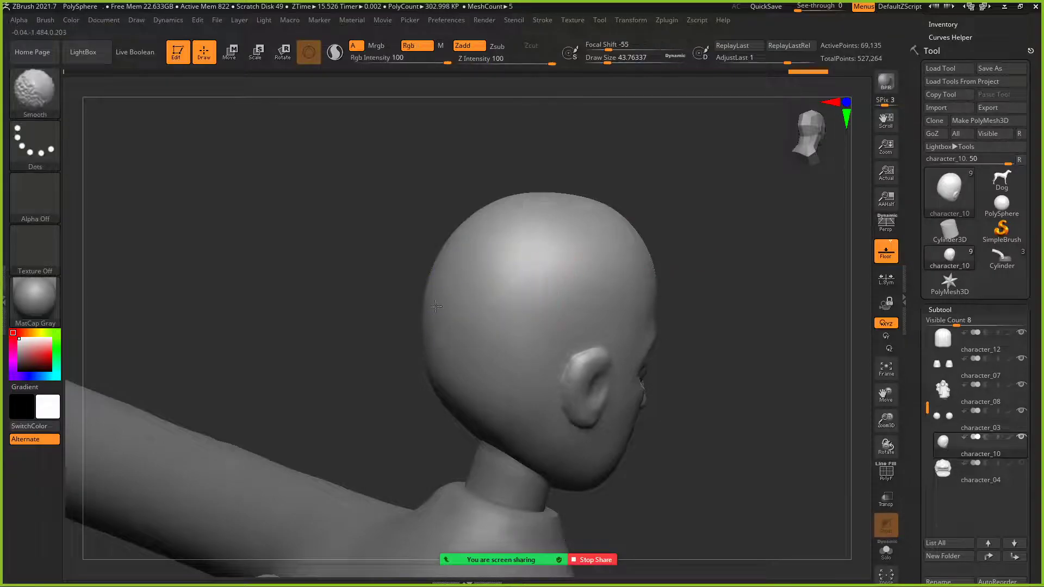
{"action": "key", "text": "shift"}
{"action": "left_click_drag", "start_coordinate": [466, 195], "coordinate": [577, 295]}
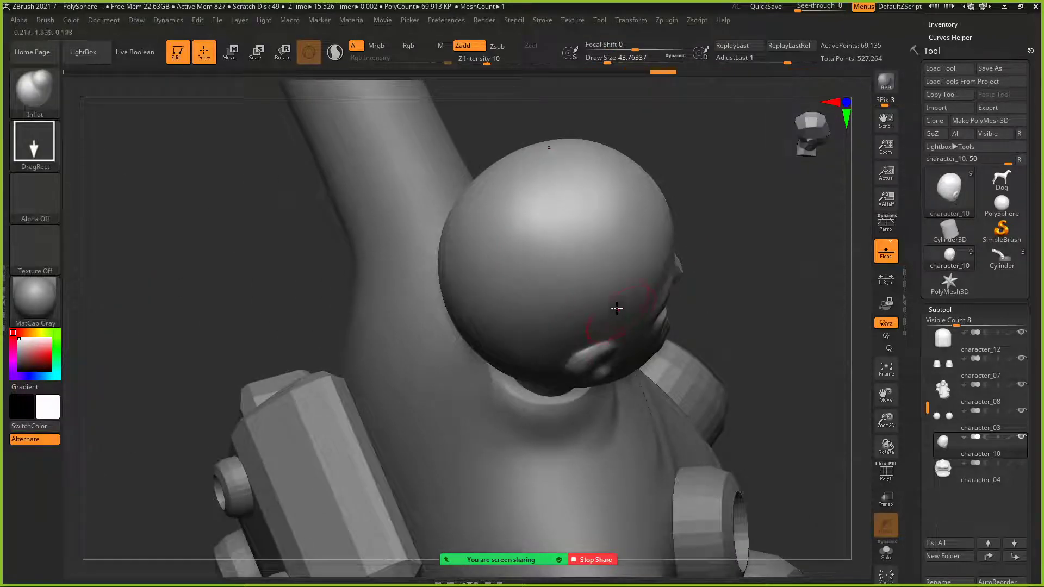
Step: Refine and smooth the crown and upper back of the skull, checking its outline from the side
{"action": "mouse_move", "coordinate": [734, 184]}
{"action": "left_mouse_down"}
{"action": "mouse_move", "coordinate": [737, 144]}
{"action": "mouse_move", "coordinate": [576, 186]}
{"action": "left_mouse_up"}
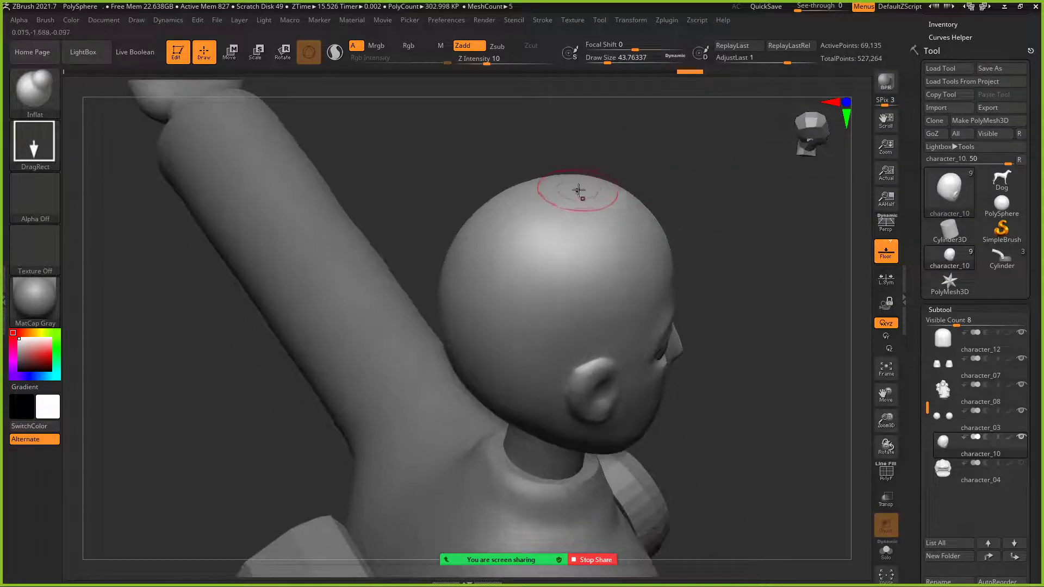
{"action": "mouse_move", "coordinate": [664, 174]}
{"action": "left_mouse_down"}
{"action": "mouse_move", "coordinate": [624, 228]}
{"action": "mouse_move", "coordinate": [629, 284]}
{"action": "mouse_move", "coordinate": [631, 269]}
{"action": "left_mouse_up"}
{"action": "mouse_move", "coordinate": [669, 181]}
{"action": "left_mouse_down"}
{"action": "mouse_move", "coordinate": [742, 156]}
{"action": "mouse_move", "coordinate": [741, 165]}
{"action": "left_mouse_up"}
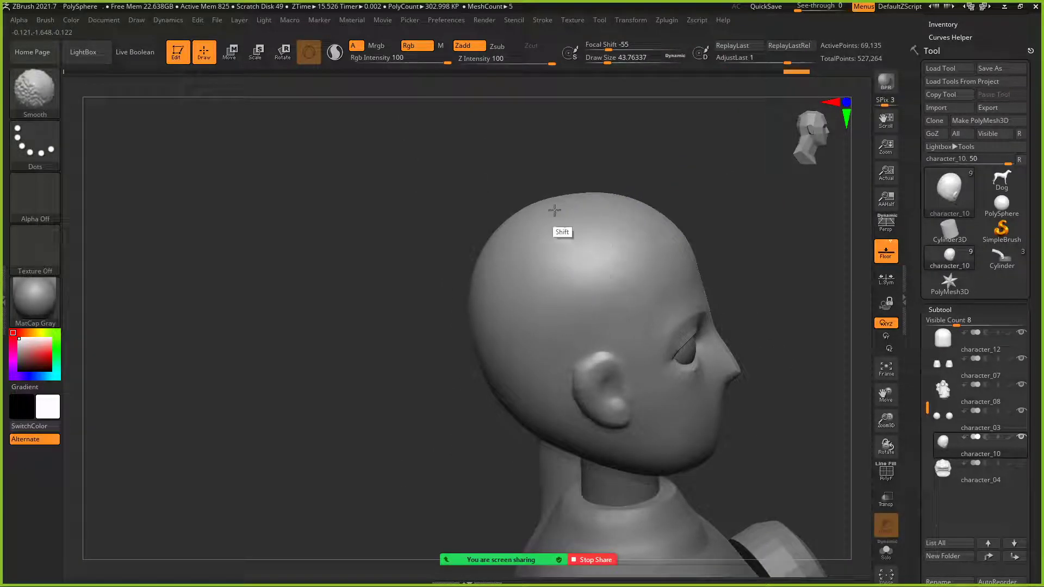
{"action": "mouse_move", "coordinate": [343, 253]}
{"action": "left_mouse_down"}
{"action": "mouse_move", "coordinate": [305, 241]}
{"action": "mouse_move", "coordinate": [328, 240]}
{"action": "left_mouse_up"}
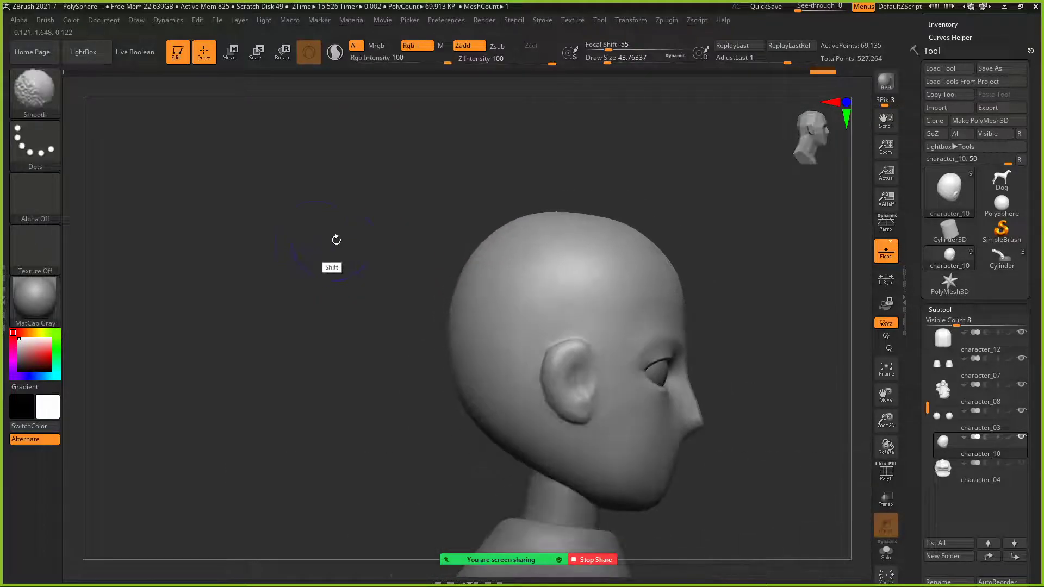
{"action": "mouse_move", "coordinate": [452, 191]}
{"action": "left_mouse_down"}
{"action": "mouse_move", "coordinate": [477, 151]}
{"action": "mouse_move", "coordinate": [456, 140]}
{"action": "mouse_move", "coordinate": [531, 132]}
{"action": "left_mouse_up"}
Step: Rework the back of the skull between the ears with Inflat, undoing and restoring strokes to compare
{"action": "left_click_drag", "start_coordinate": [569, 177], "coordinate": [517, 232]}
{"action": "key", "text": "ctrl+z"}
{"action": "mouse_move", "coordinate": [493, 274]}
{"action": "left_mouse_down"}
{"action": "mouse_move", "coordinate": [382, 268]}
{"action": "mouse_move", "coordinate": [475, 240]}
{"action": "mouse_move", "coordinate": [454, 308]}
{"action": "left_mouse_up"}
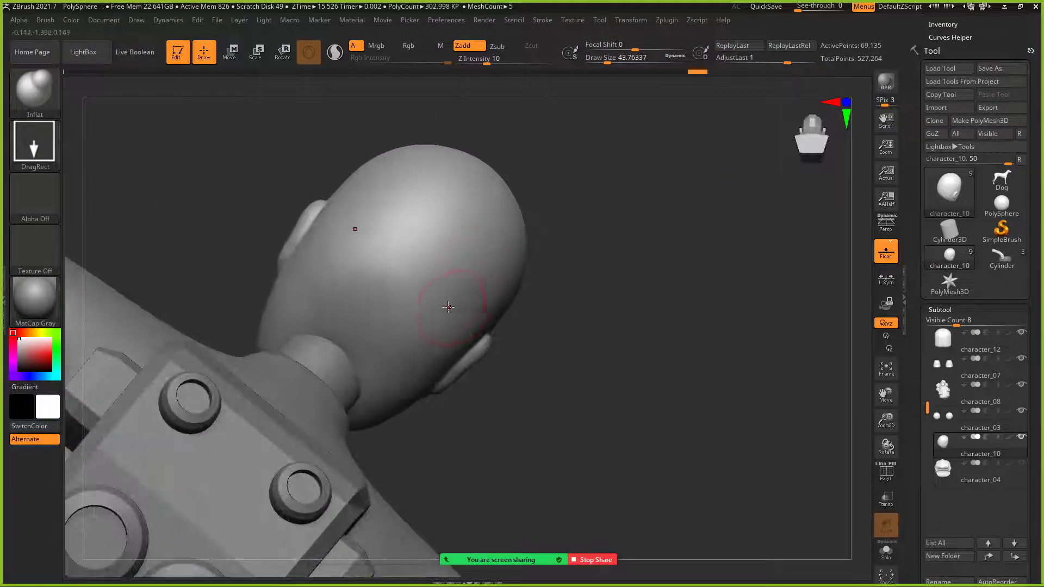
{"action": "key", "text": "ctrl+shift+z"}
{"action": "key", "text": "ctrl+shift+z"}
Step: Restore the undone strokes on the skull and check the head's shape in profile and from the front
{"action": "left_click_drag", "start_coordinate": [620, 238], "coordinate": [505, 238]}
{"action": "key", "text": "ctrl+shift+z"}
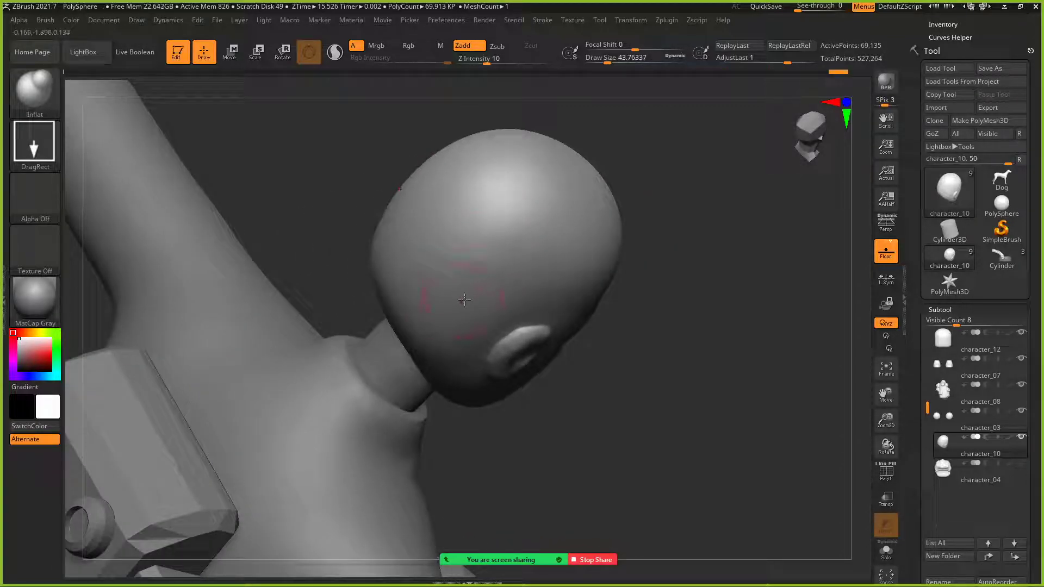
{"action": "key", "text": "shift"}
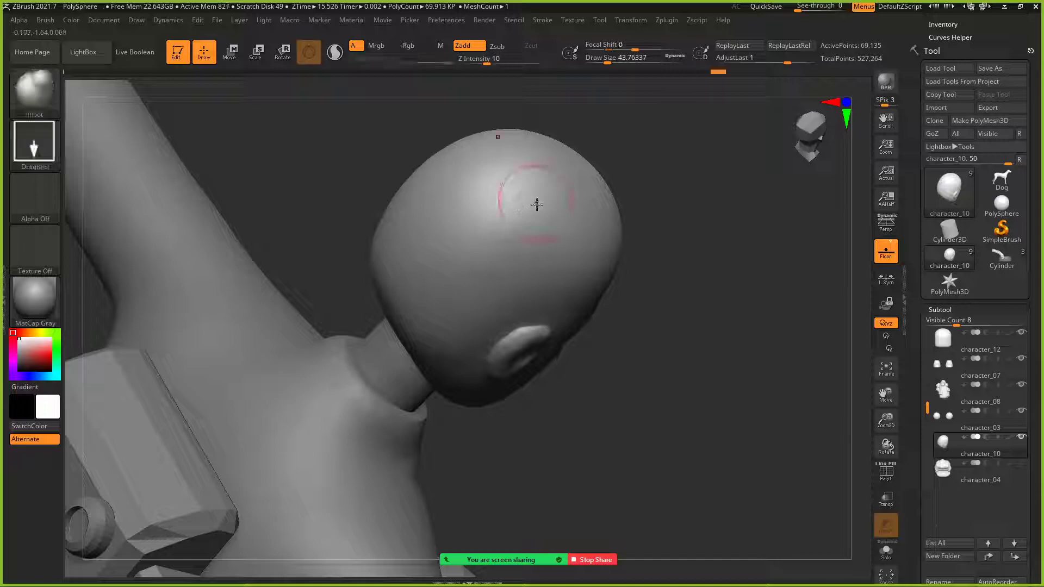
{"action": "key", "text": "ctrl+shift+z"}
{"action": "key", "text": "ctrl+shift+z"}
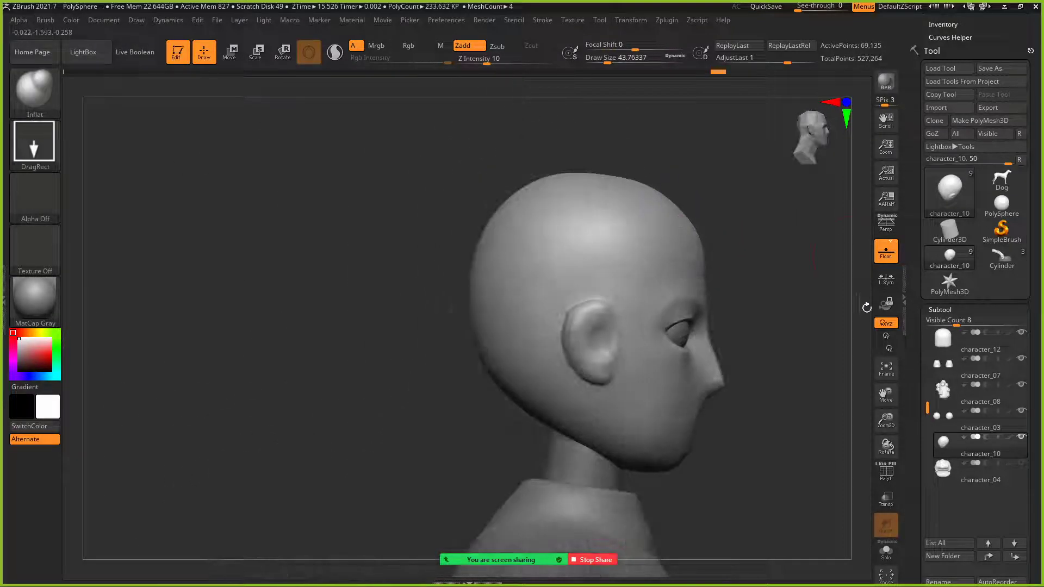
{"action": "key", "text": "ctrl+shift+z"}
{"action": "key", "text": "ctrl+shift+z"}
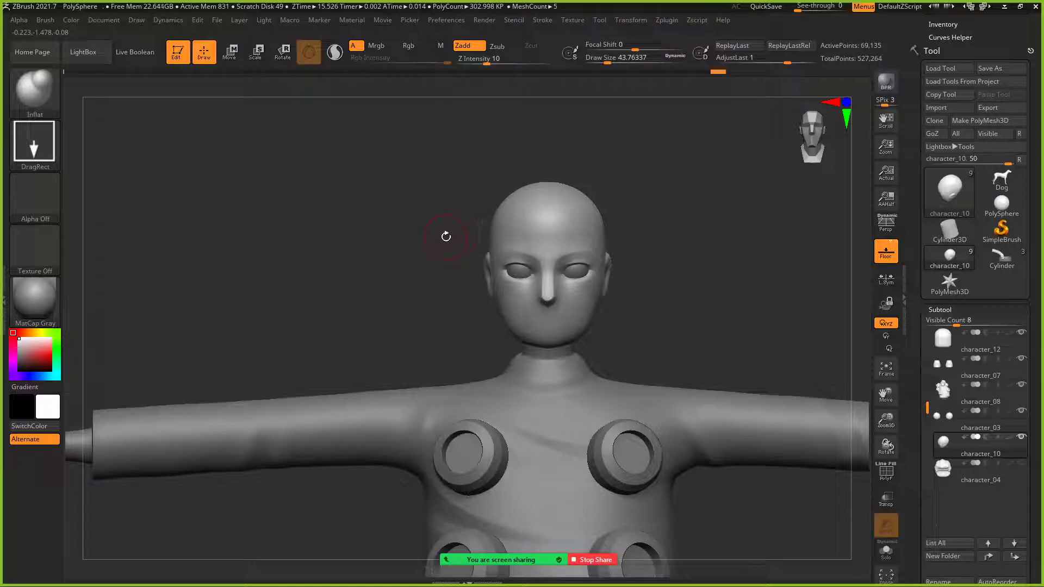
Step: Switch the sculpting brush to CurveTube
{"action": "left_click", "coordinate": [29, 96]}
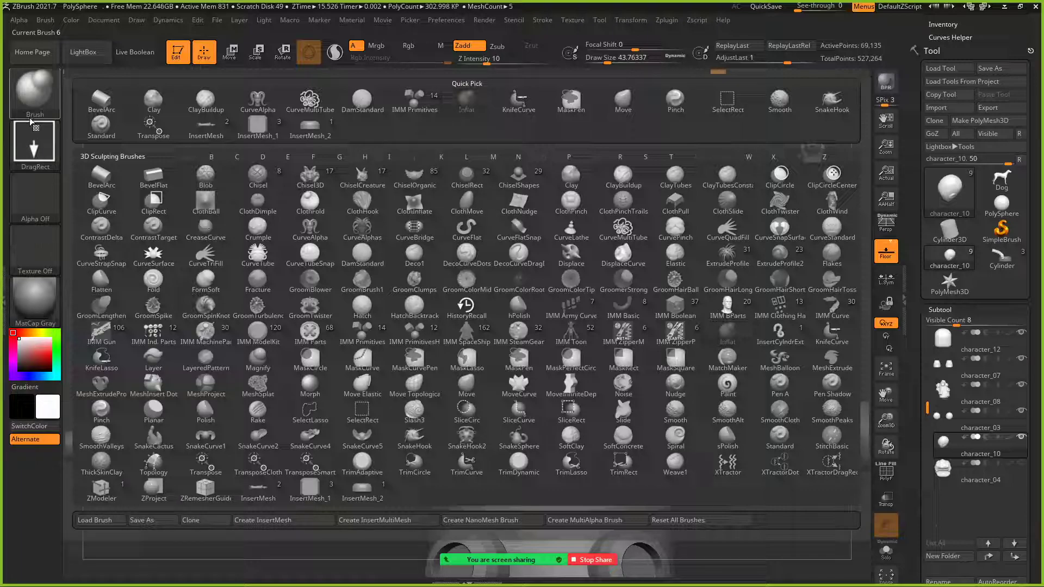
{"action": "left_click", "coordinate": [35, 117]}
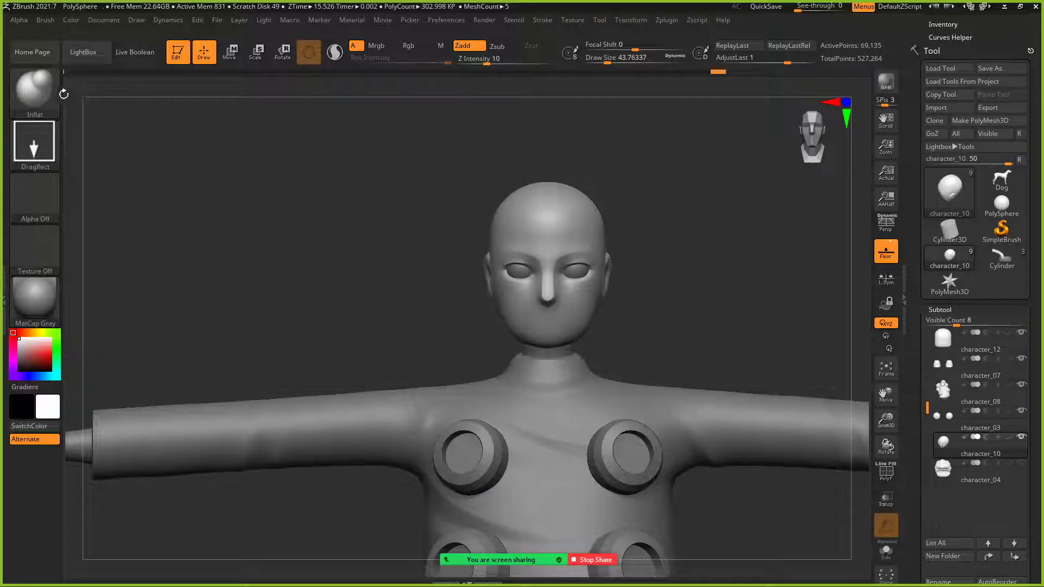
{"action": "left_click", "coordinate": [35, 94]}
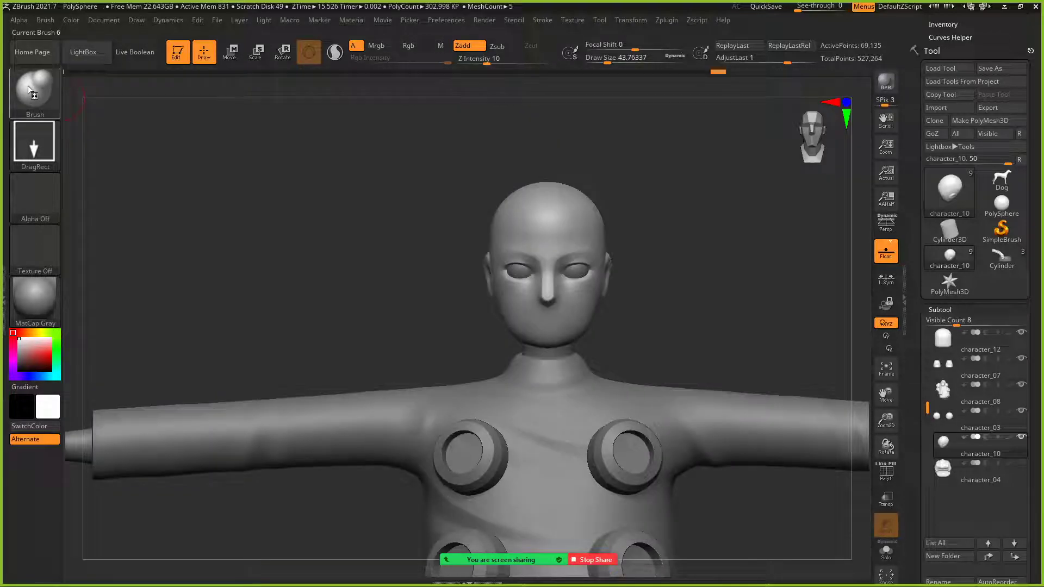
{"action": "left_click", "coordinate": [28, 86]}
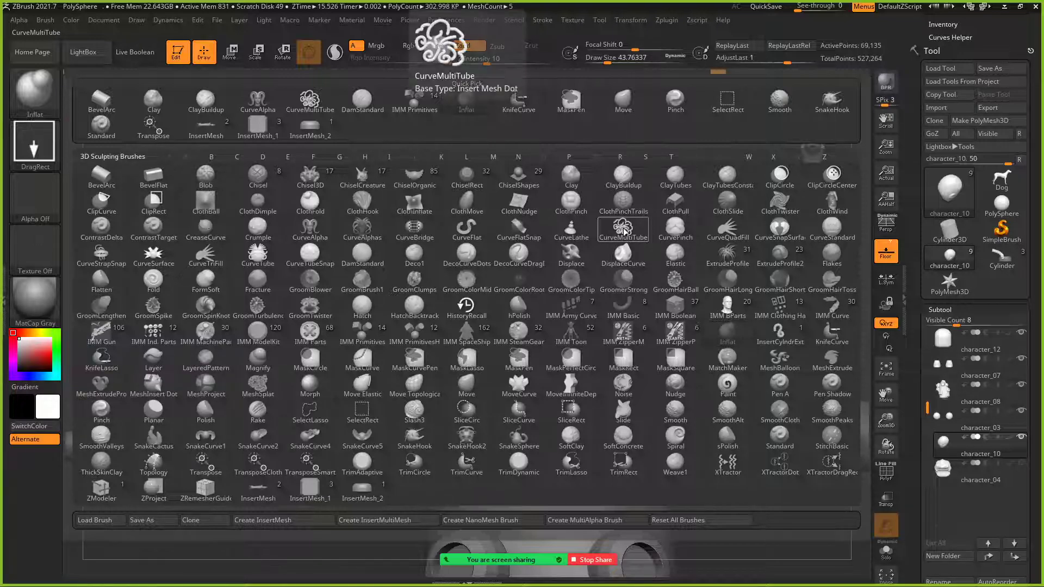
{"action": "left_click", "coordinate": [256, 258]}
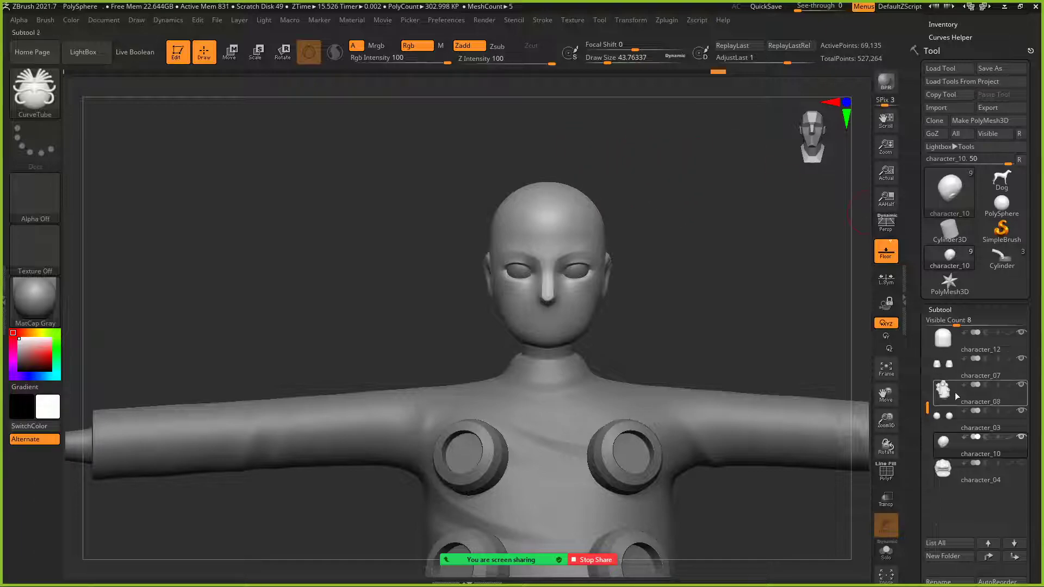
Step: Look through the subtool list, including the character_11 part, and return to character_10
{"action": "mouse_move", "coordinate": [928, 408]}
{"action": "left_mouse_down"}
{"action": "mouse_move", "coordinate": [934, 324]}
{"action": "mouse_move", "coordinate": [929, 400]}
{"action": "left_mouse_up"}
{"action": "left_click_drag", "start_coordinate": [928, 384], "coordinate": [929, 336]}
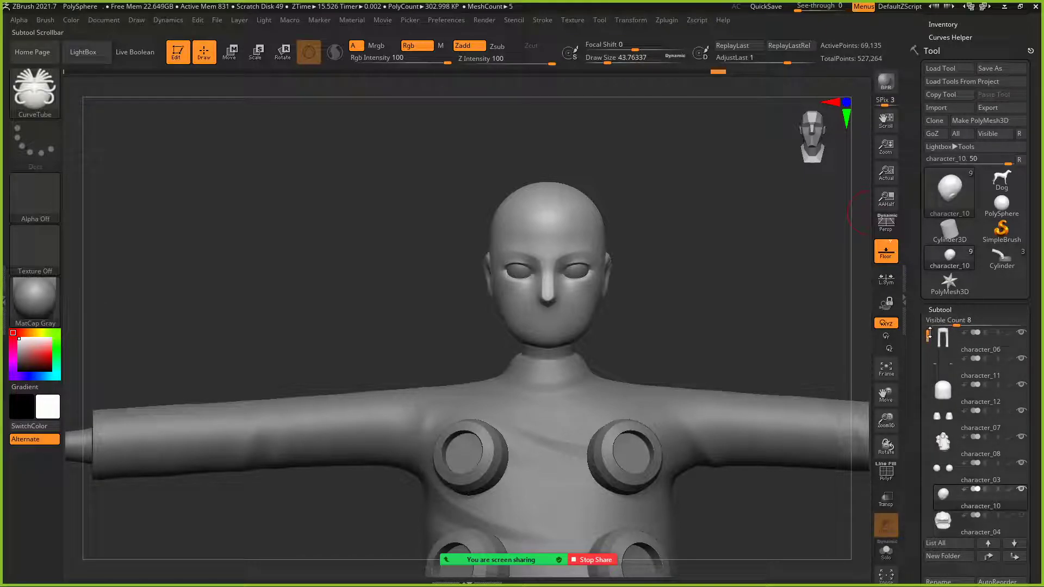
{"action": "mouse_move", "coordinate": [944, 372]}
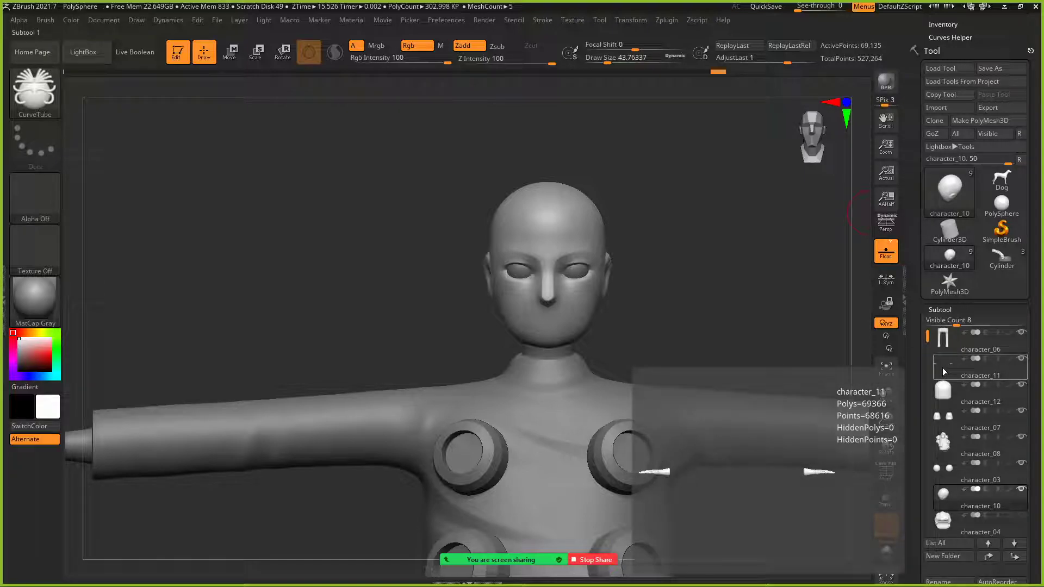
{"action": "left_click_drag", "start_coordinate": [928, 343], "coordinate": [929, 410]}
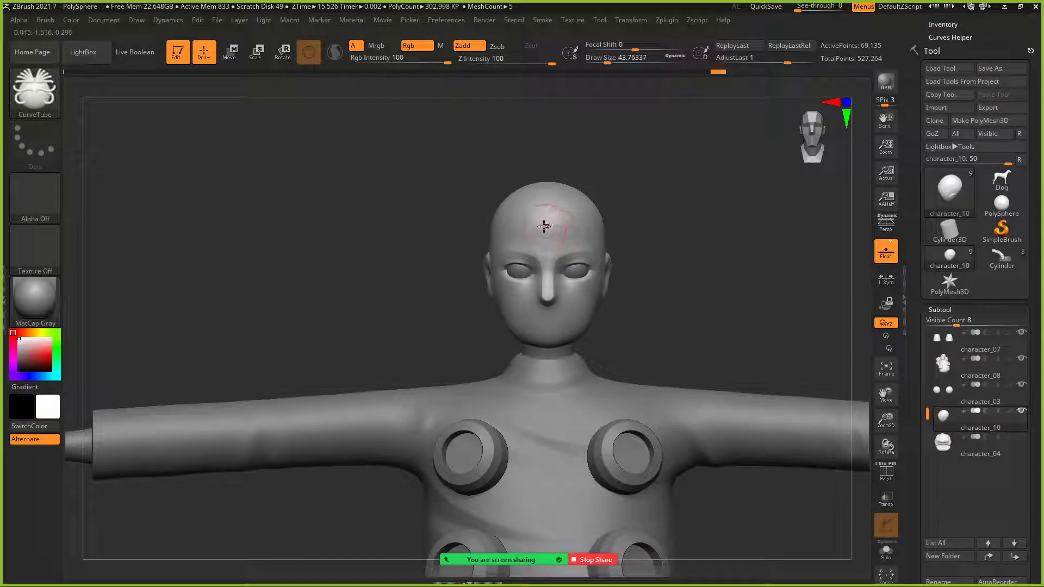
Step: Isolate the character_10 head in Solo mode to examine it, and show the whole character again
{"action": "left_click", "coordinate": [887, 552]}
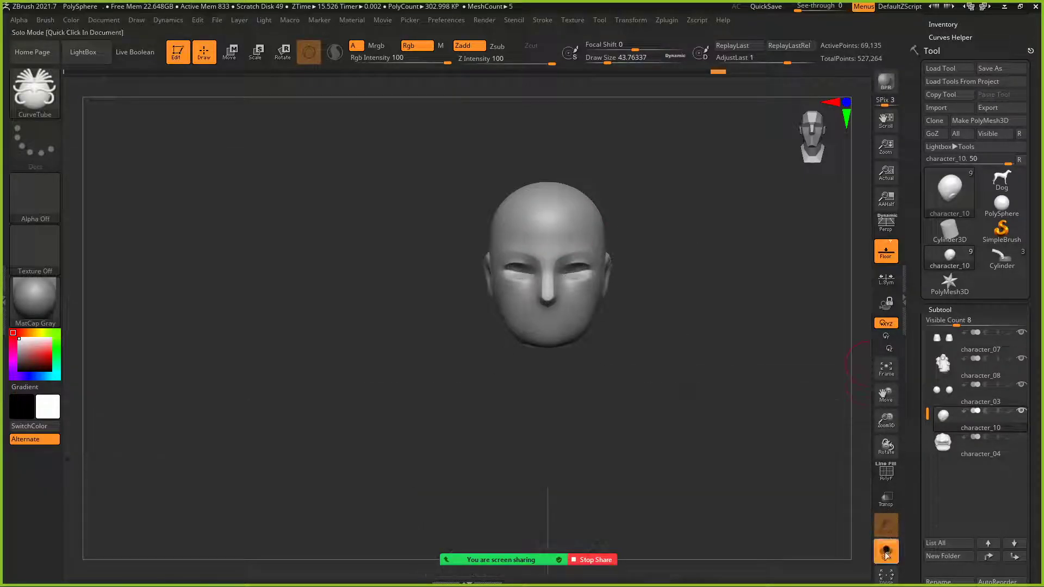
{"action": "left_click_drag", "start_coordinate": [657, 294], "coordinate": [643, 247]}
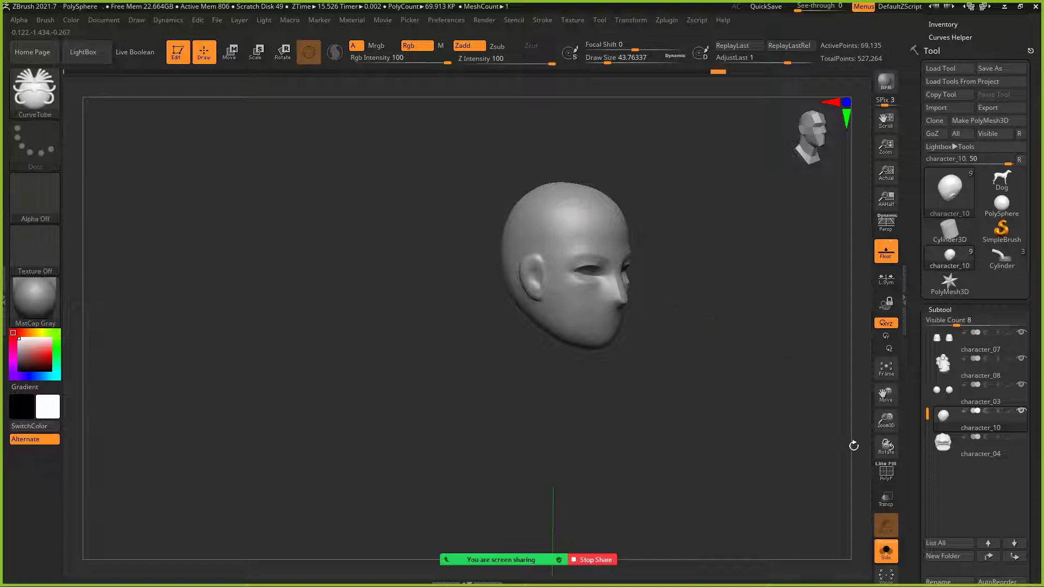
{"action": "left_click", "coordinate": [886, 553]}
{"action": "left_click_drag", "start_coordinate": [841, 318], "coordinate": [705, 255]}
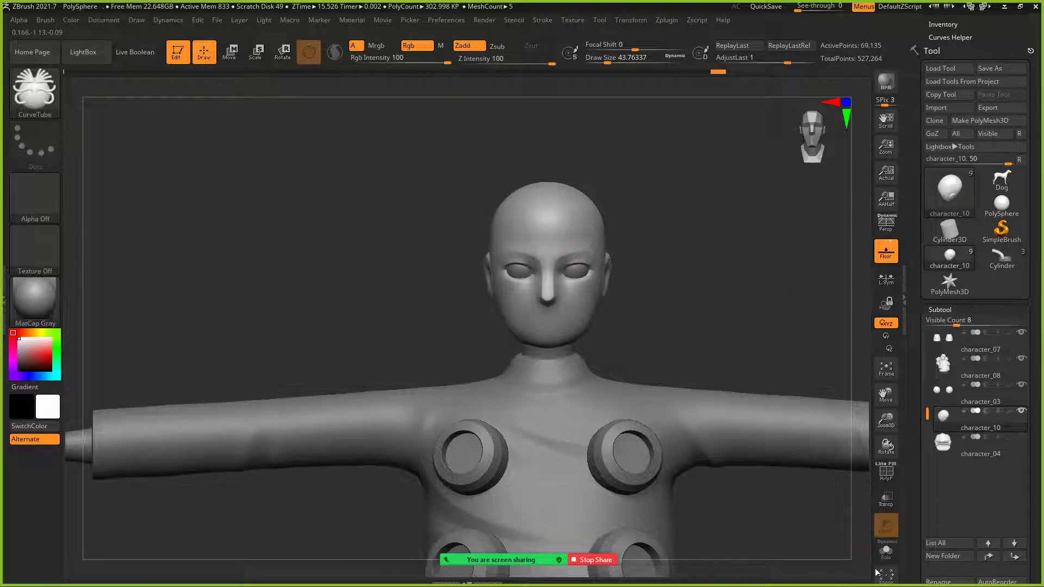
Step: Try a CurveTube stroke with the character_03 eyes active, isolate it, then undo it and return to character_10 with everything shown
{"action": "left_click", "coordinate": [950, 392]}
{"action": "left_click_drag", "start_coordinate": [825, 296], "coordinate": [614, 215]}
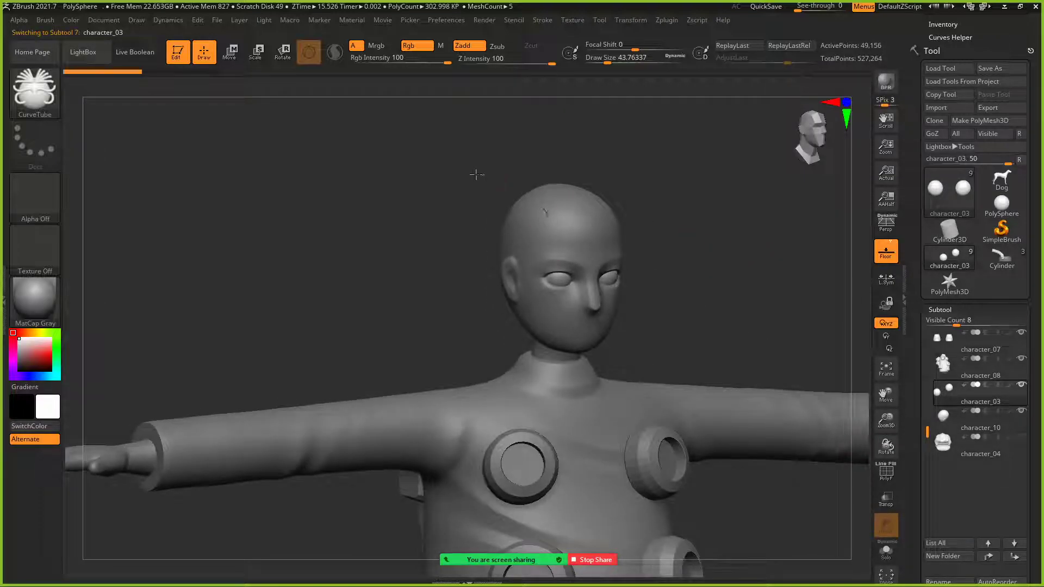
{"action": "left_click_drag", "start_coordinate": [476, 174], "coordinate": [552, 222]}
{"action": "left_click", "coordinate": [886, 549]}
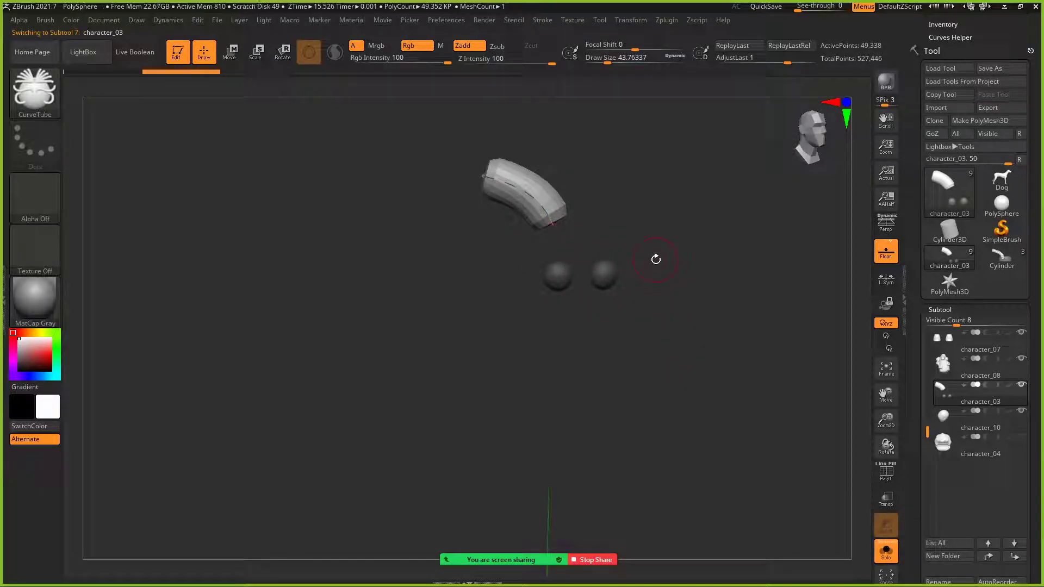
{"action": "key", "text": "ctrl+z"}
{"action": "left_click", "coordinate": [999, 427]}
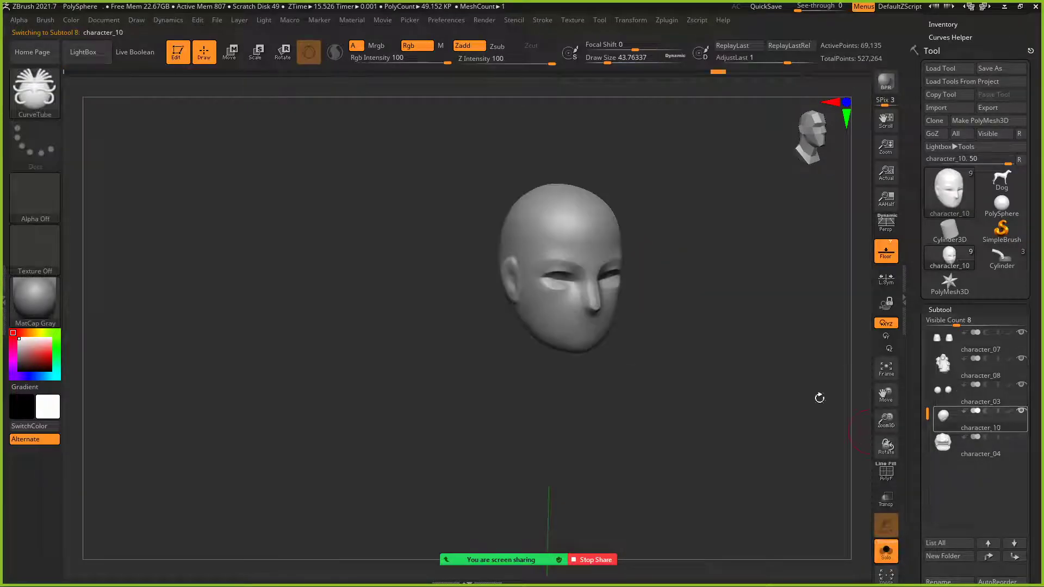
{"action": "left_click_drag", "start_coordinate": [825, 403], "coordinate": [855, 427]}
{"action": "left_click", "coordinate": [881, 556]}
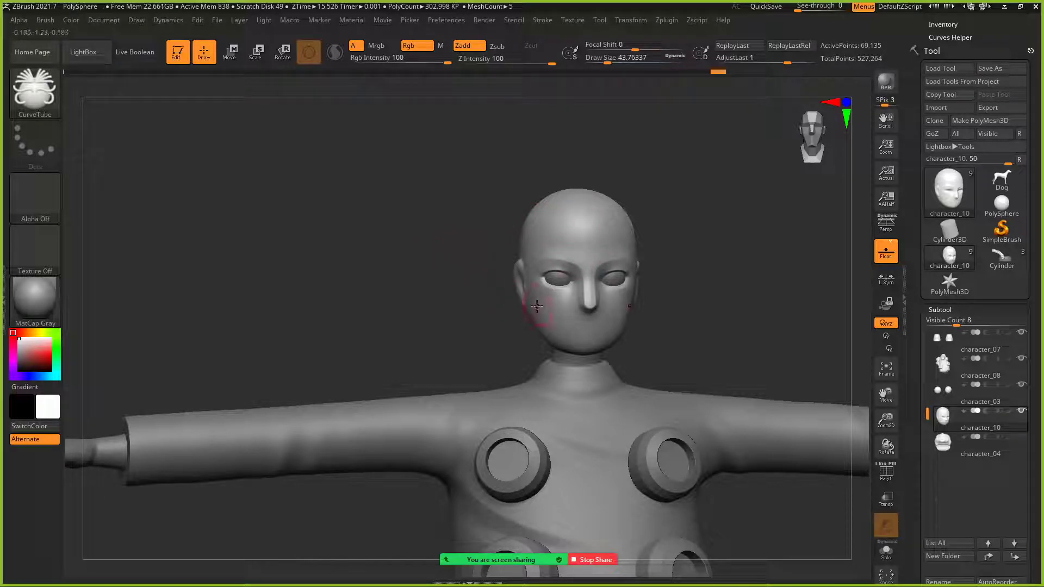
Step: Frame the head from the front and expand the stroke's Curve settings for the CurveTube brush
{"action": "left_click_drag", "start_coordinate": [709, 246], "coordinate": [811, 248]}
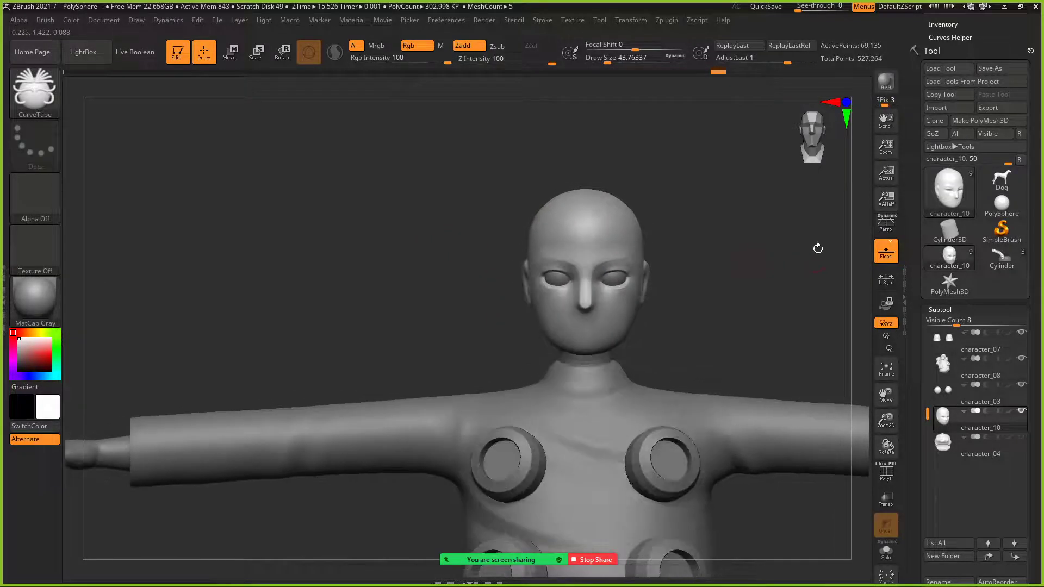
{"action": "left_click_drag", "start_coordinate": [885, 427], "coordinate": [872, 380]}
{"action": "left_click_drag", "start_coordinate": [808, 333], "coordinate": [729, 381], "text": "alt"}
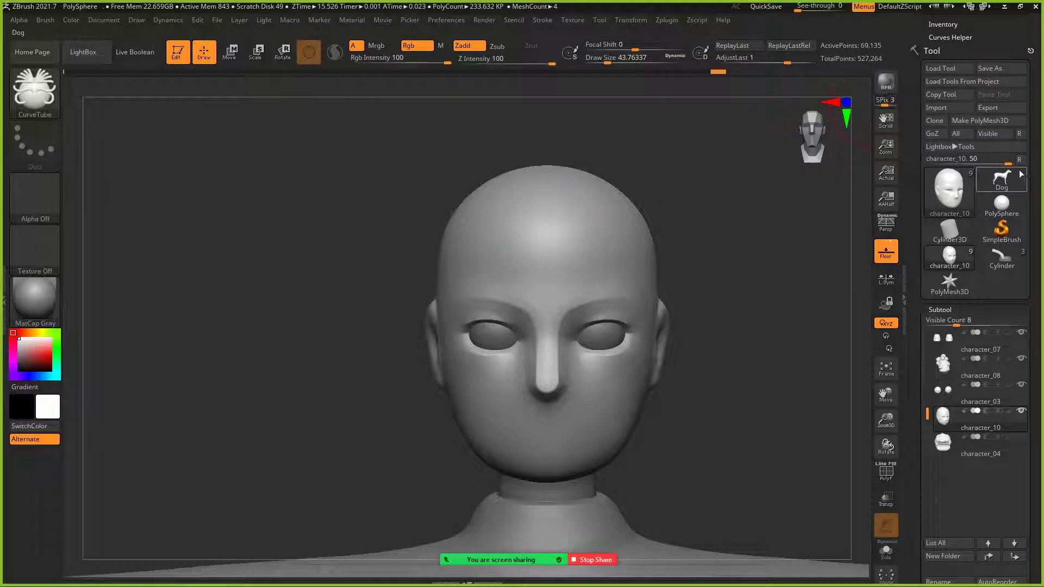
{"action": "left_click_drag", "start_coordinate": [1034, 158], "coordinate": [1038, 246]}
{"action": "left_click_drag", "start_coordinate": [1032, 164], "coordinate": [1036, 277]}
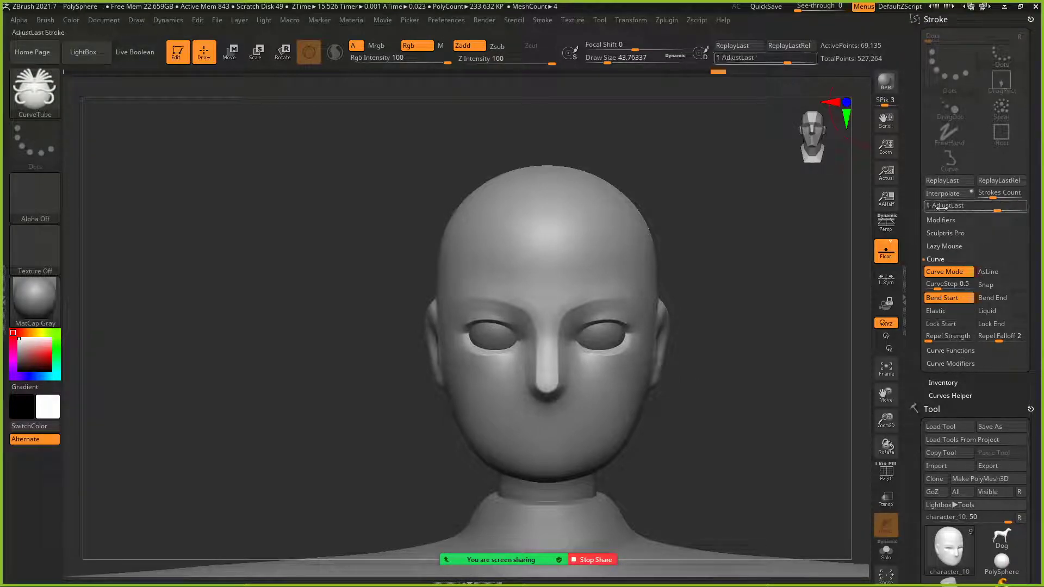
{"action": "left_click", "coordinate": [935, 259]}
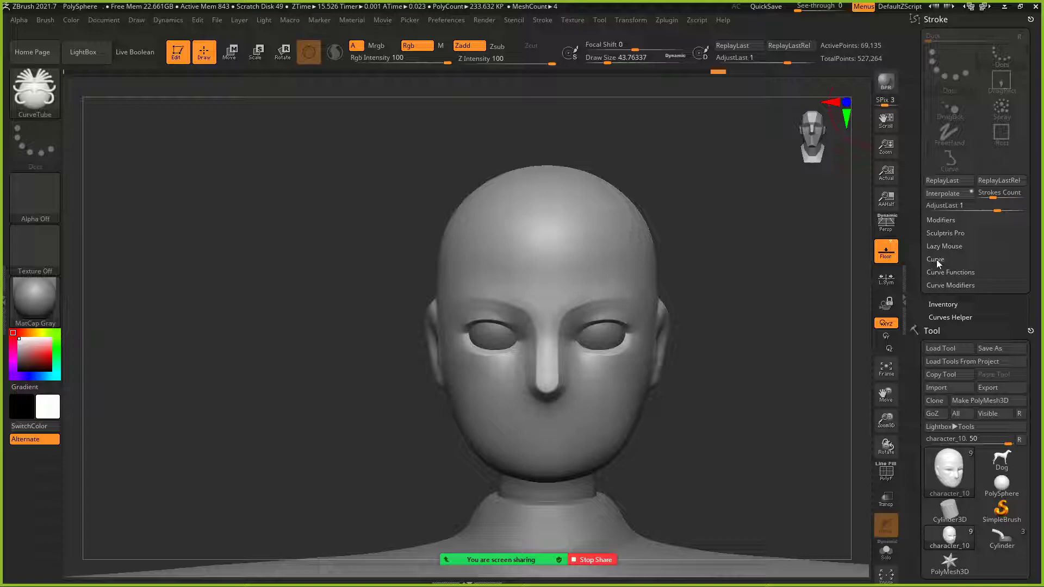
{"action": "left_click", "coordinate": [937, 260]}
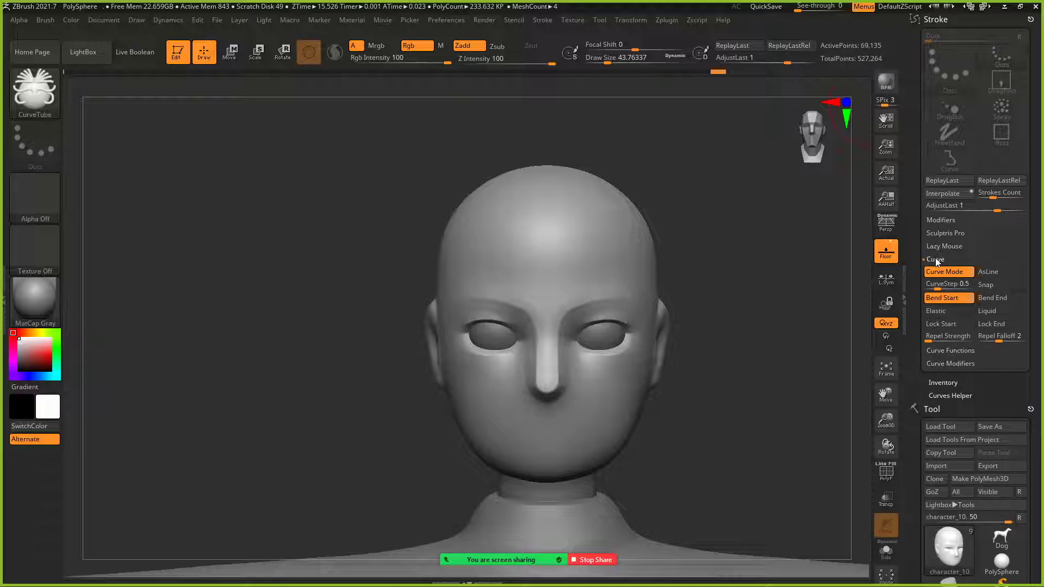
{"action": "left_click", "coordinate": [936, 259]}
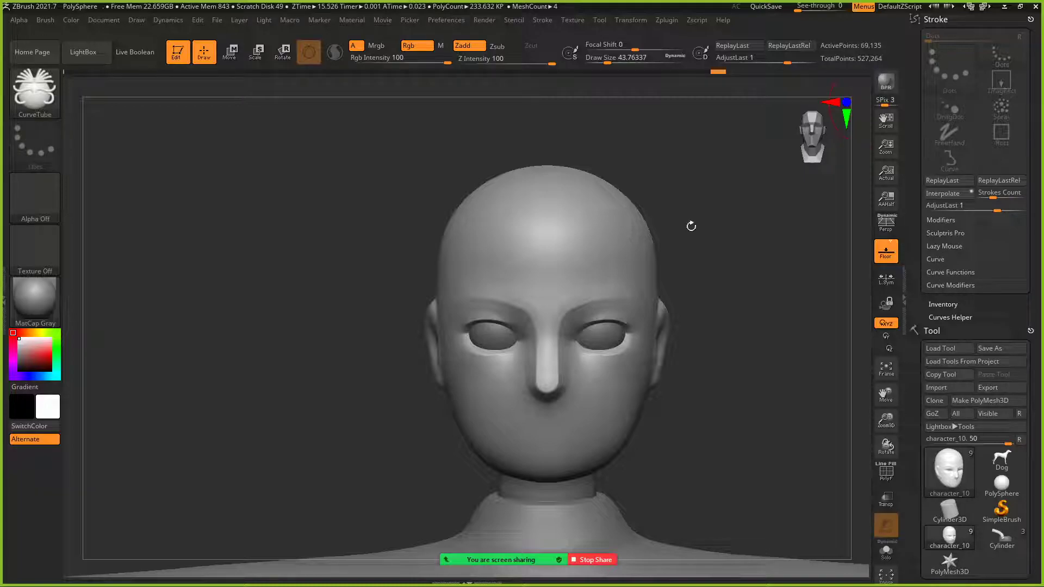
{"action": "left_click", "coordinate": [936, 260]}
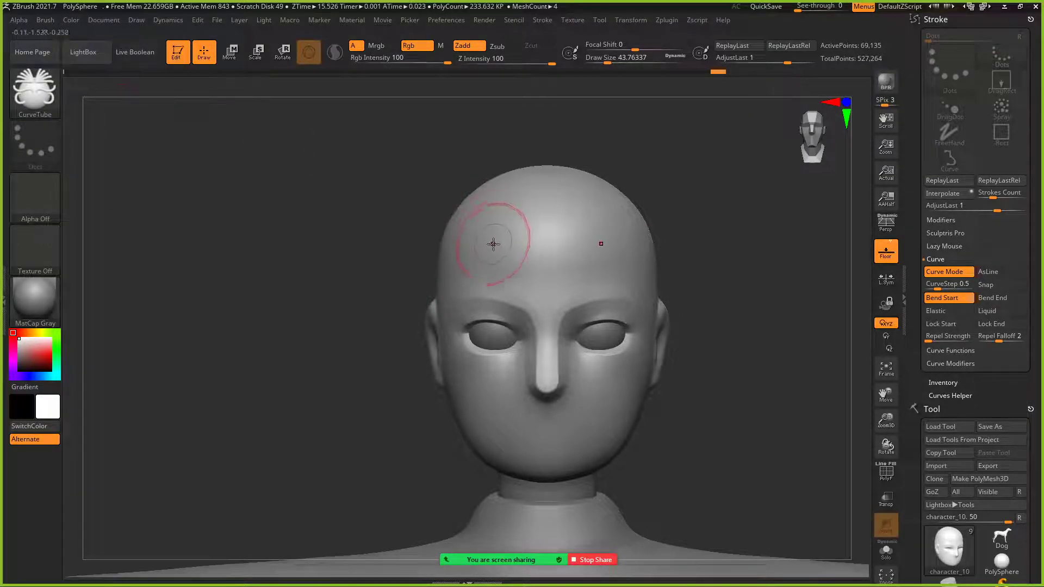
Step: Undo the mirrored test tubes drawn from the forehead and reduce the draw size to about 16
{"action": "key", "text": "ctrl+shift+z"}
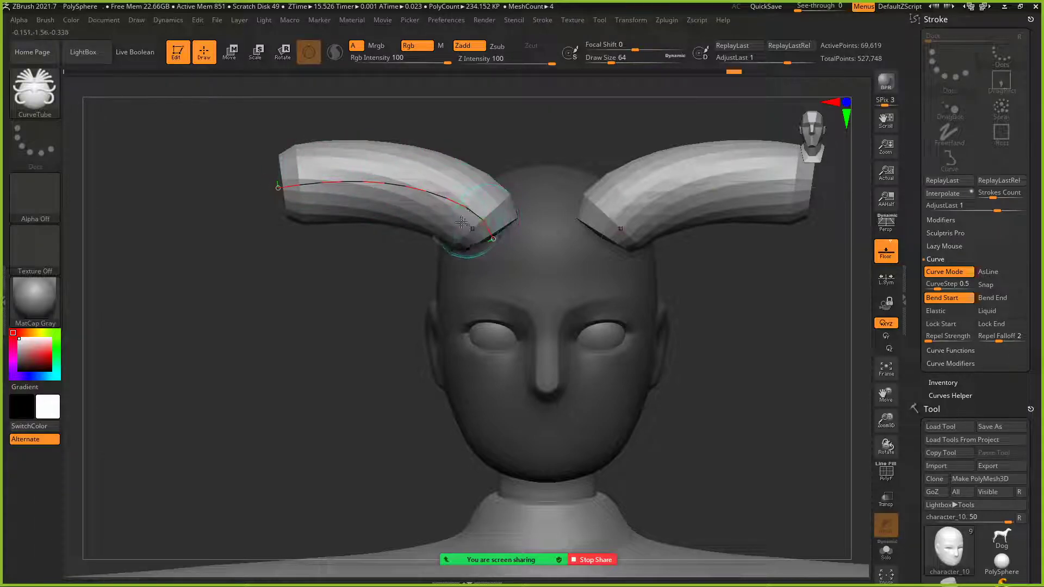
{"action": "key", "text": "ctrl+z"}
{"action": "left_click", "coordinate": [602, 60]}
{"action": "left_click_drag", "start_coordinate": [601, 60], "coordinate": [598, 60]}
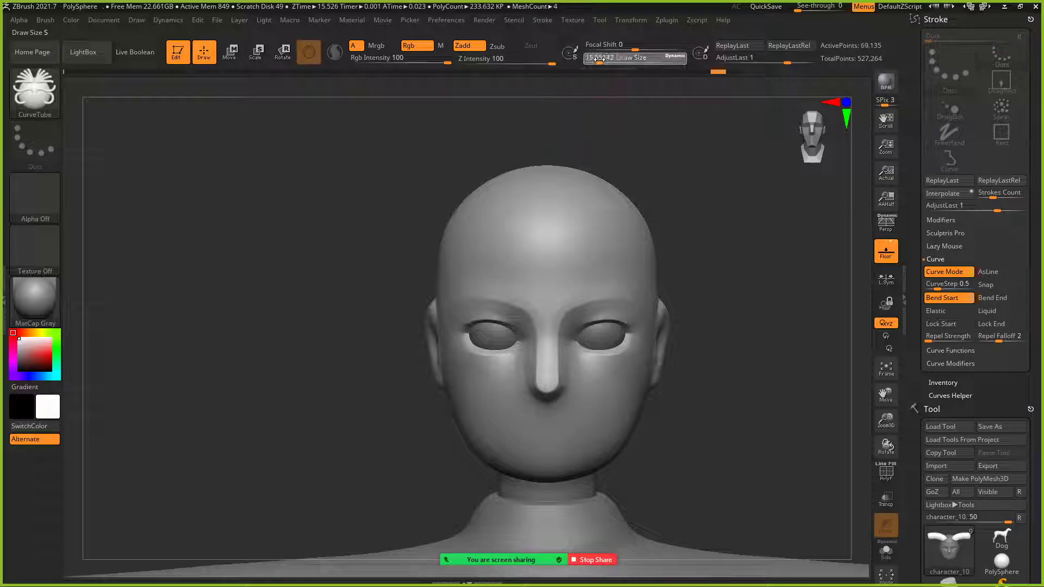
{"action": "left_click_drag", "start_coordinate": [503, 236], "coordinate": [473, 193]}
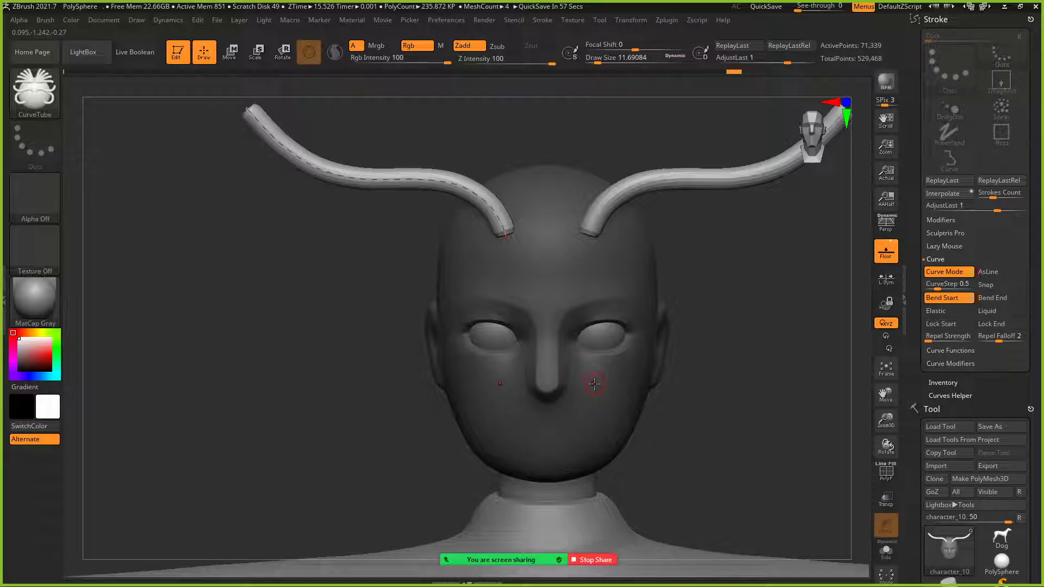
{"action": "key", "text": "ctrl"}
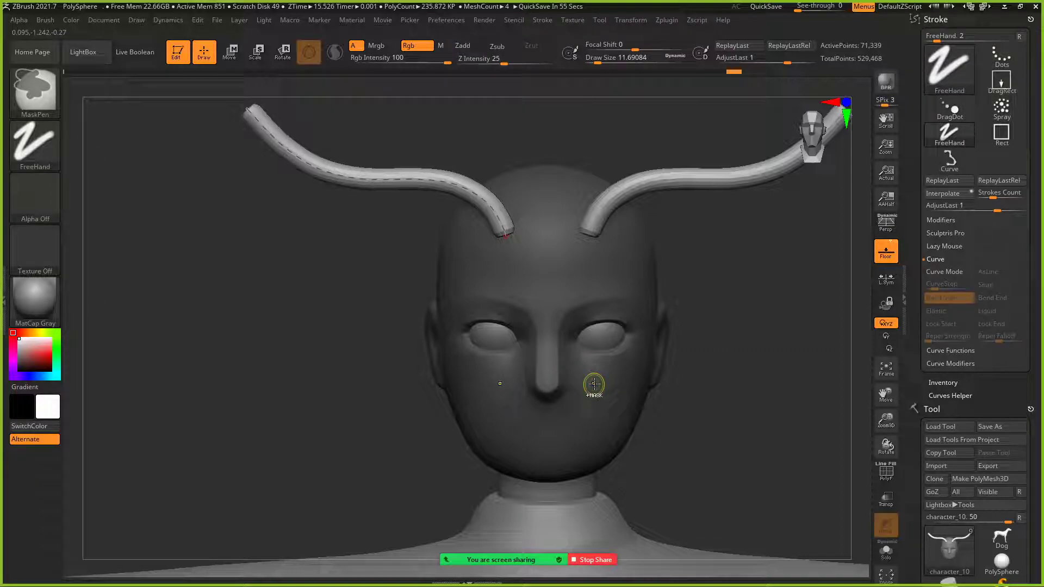
{"action": "key", "text": "ctrl+z"}
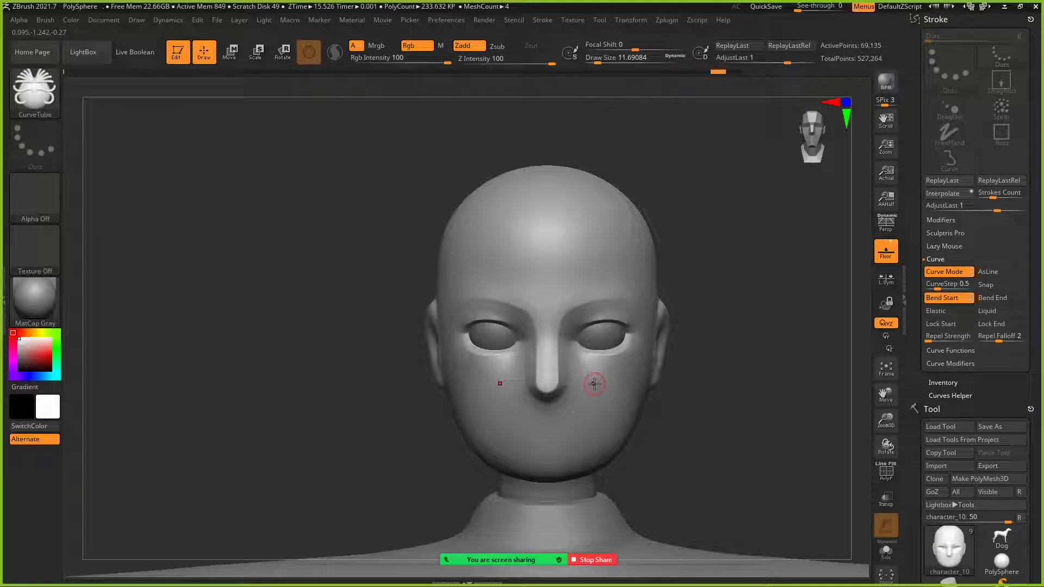
Step: Draw a mirrored pair of long wavy tubes from the upper forehead outward past the sides of the head
{"action": "left_click_drag", "start_coordinate": [520, 217], "coordinate": [567, 219]}
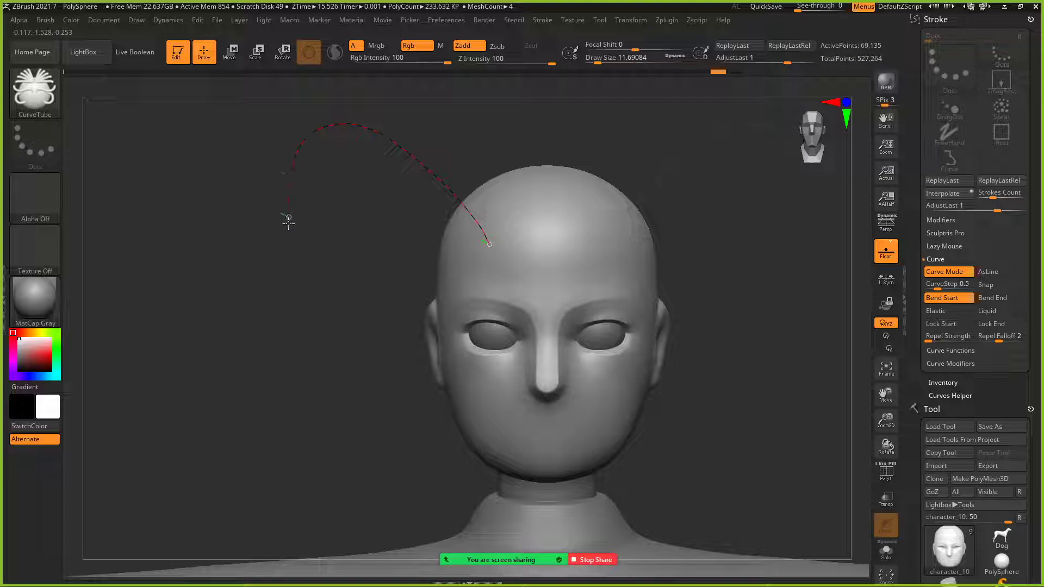
{"action": "left_click_drag", "start_coordinate": [168, 176], "coordinate": [168, 175]}
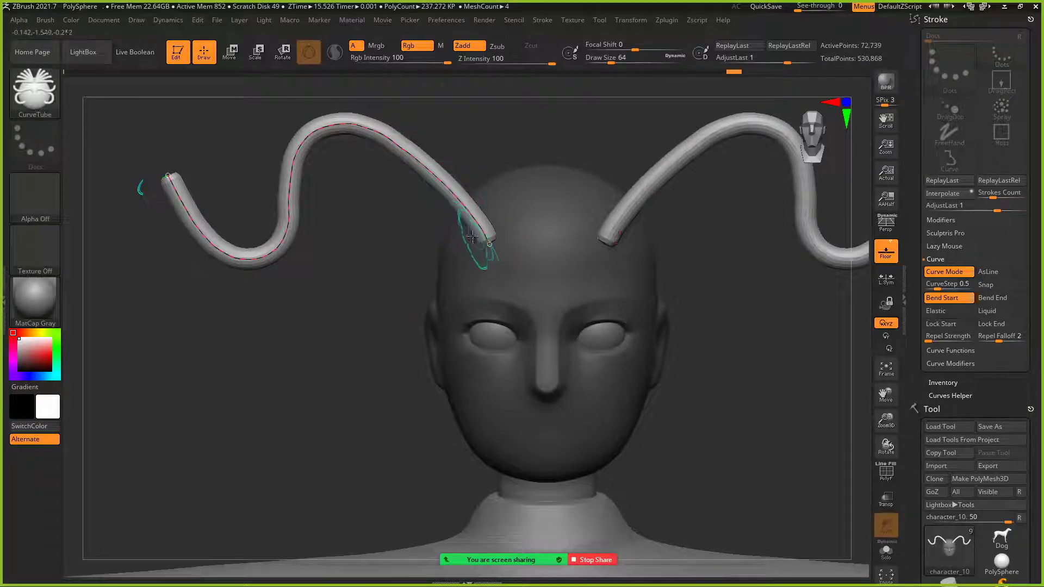
{"action": "left_click_drag", "start_coordinate": [392, 242], "coordinate": [392, 243]}
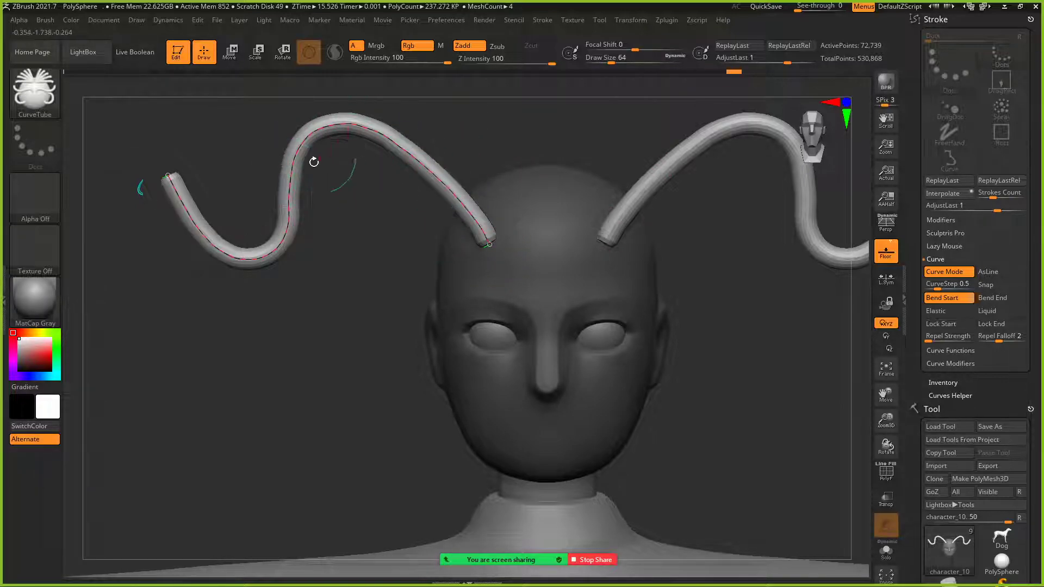
Step: With the draw size at 64, bend the tubes' inner sections toward the head and lower their roots on the forehead
{"action": "key", "text": "bracketleft"}
{"action": "key", "text": "bracketleft"}
{"action": "key", "text": "bracketleft"}
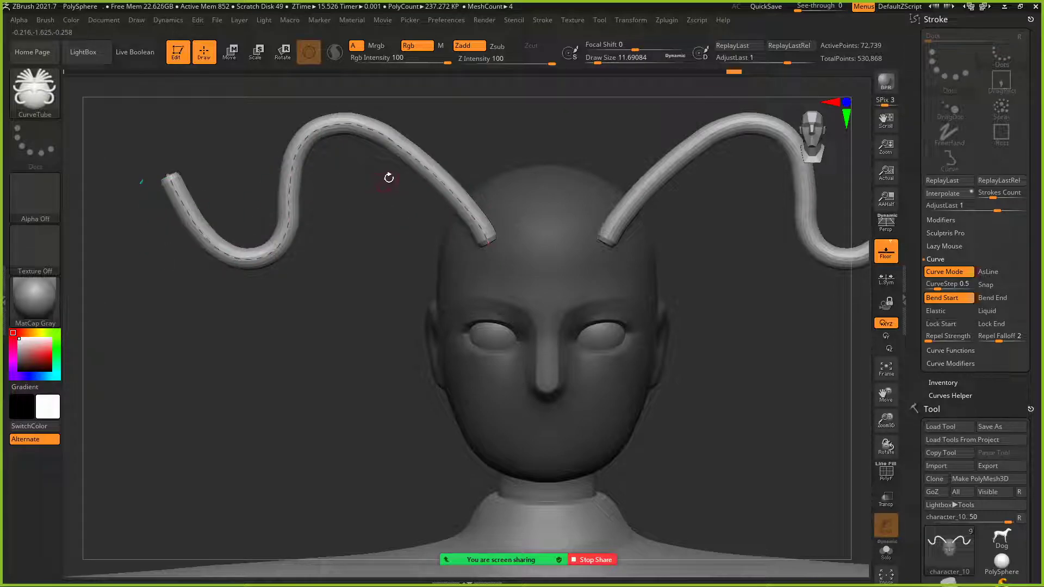
{"action": "key", "text": "bracketright"}
{"action": "key", "text": "bracketright"}
{"action": "key", "text": "bracketright"}
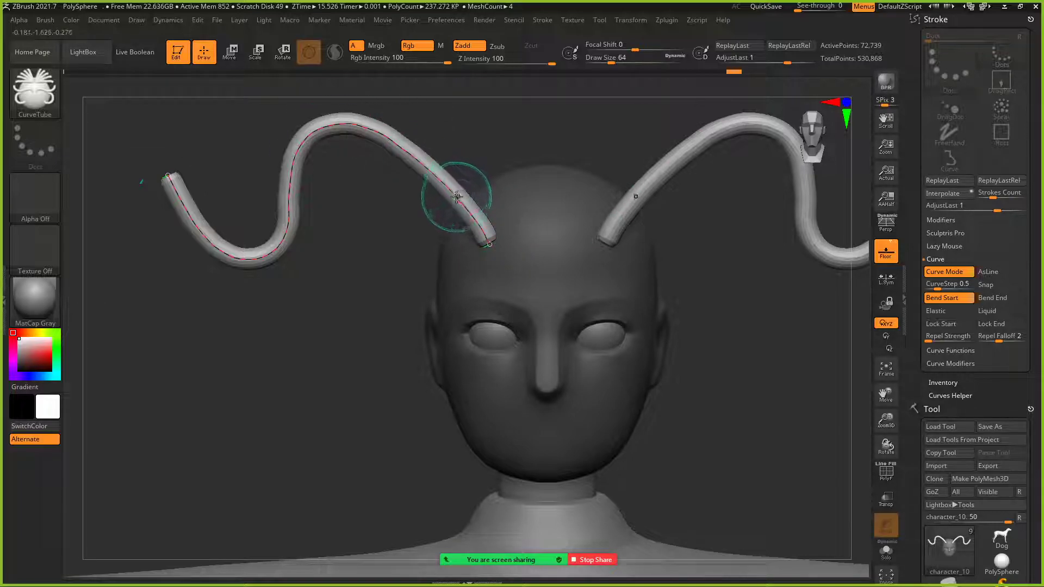
{"action": "left_click_drag", "start_coordinate": [454, 196], "coordinate": [489, 187]}
{"action": "left_click_drag", "start_coordinate": [451, 154], "coordinate": [469, 146]}
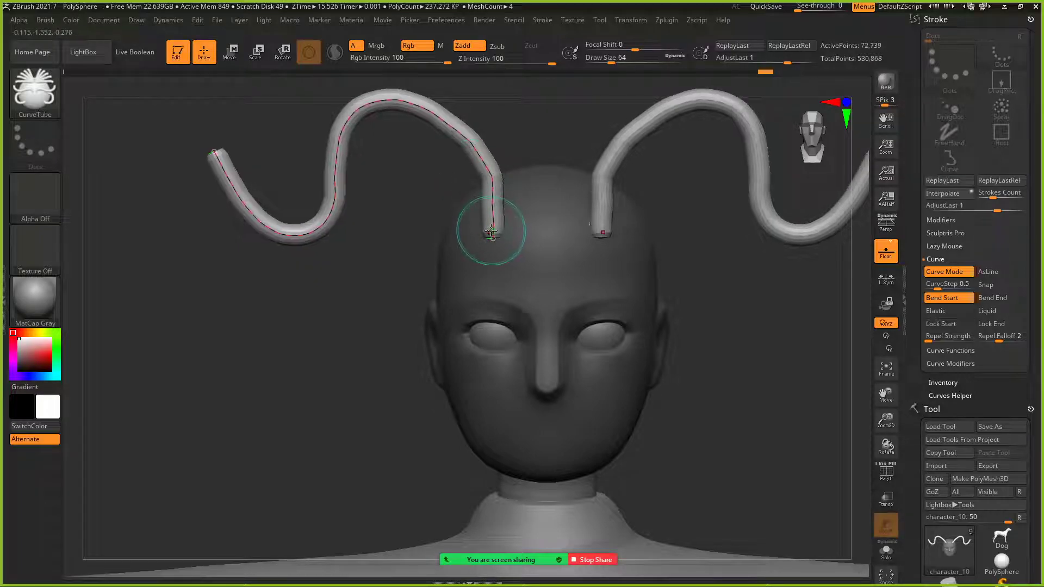
{"action": "left_click_drag", "start_coordinate": [492, 237], "coordinate": [495, 250]}
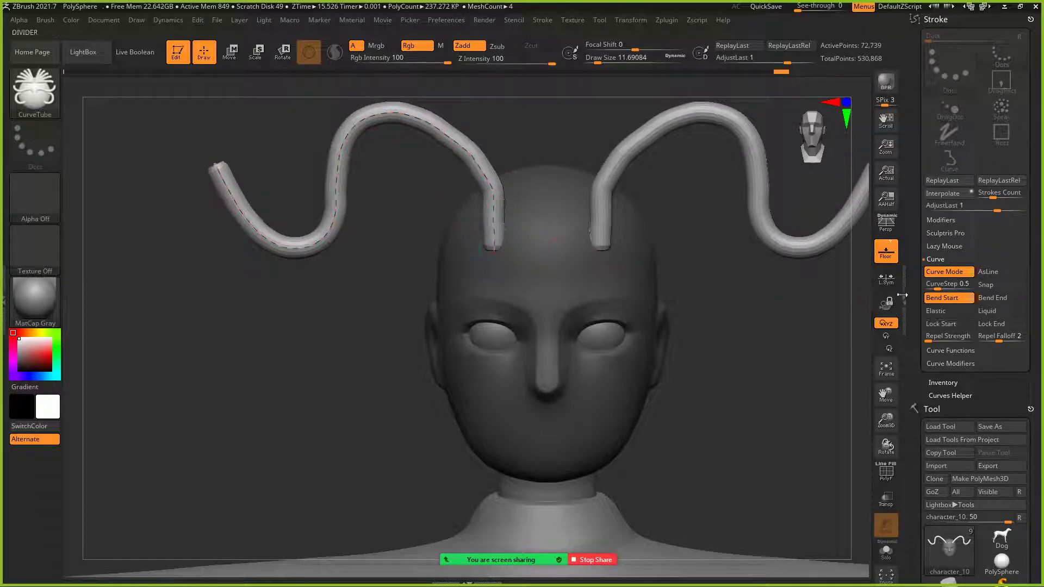
Step: Shift the tubes with Bend Start off, turn it back on, and bend their outer ends downward while repositioning the roots
{"action": "left_click", "coordinate": [941, 297]}
{"action": "left_click_drag", "start_coordinate": [466, 168], "coordinate": [484, 175]}
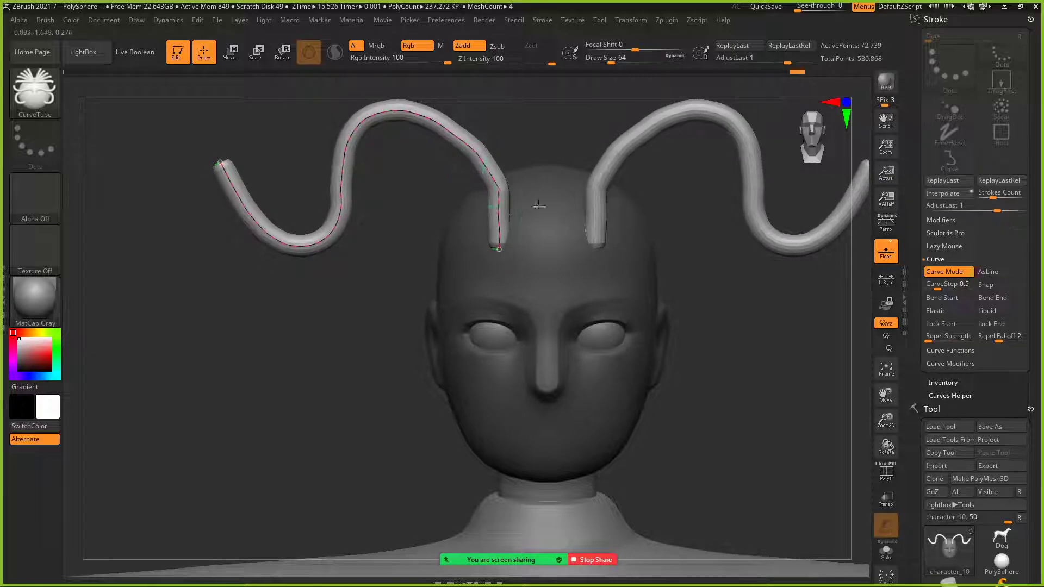
{"action": "left_click", "coordinate": [944, 299]}
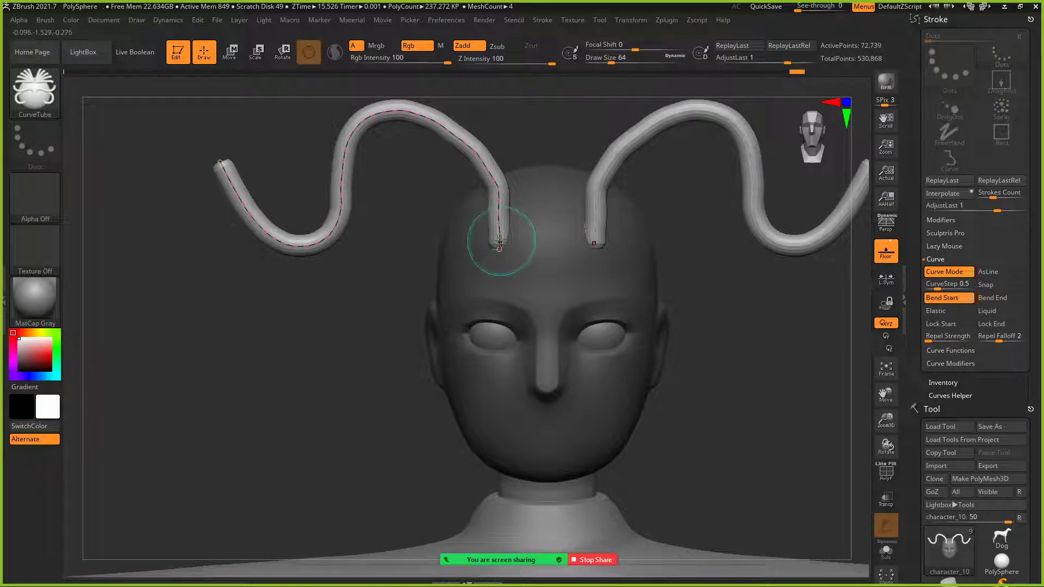
{"action": "left_click_drag", "start_coordinate": [500, 248], "coordinate": [500, 242]}
{"action": "mouse_move", "coordinate": [220, 163]}
{"action": "left_mouse_down"}
{"action": "mouse_move", "coordinate": [184, 161]}
{"action": "mouse_move", "coordinate": [164, 187]}
{"action": "mouse_move", "coordinate": [166, 246]}
{"action": "mouse_move", "coordinate": [211, 307]}
{"action": "left_mouse_up"}
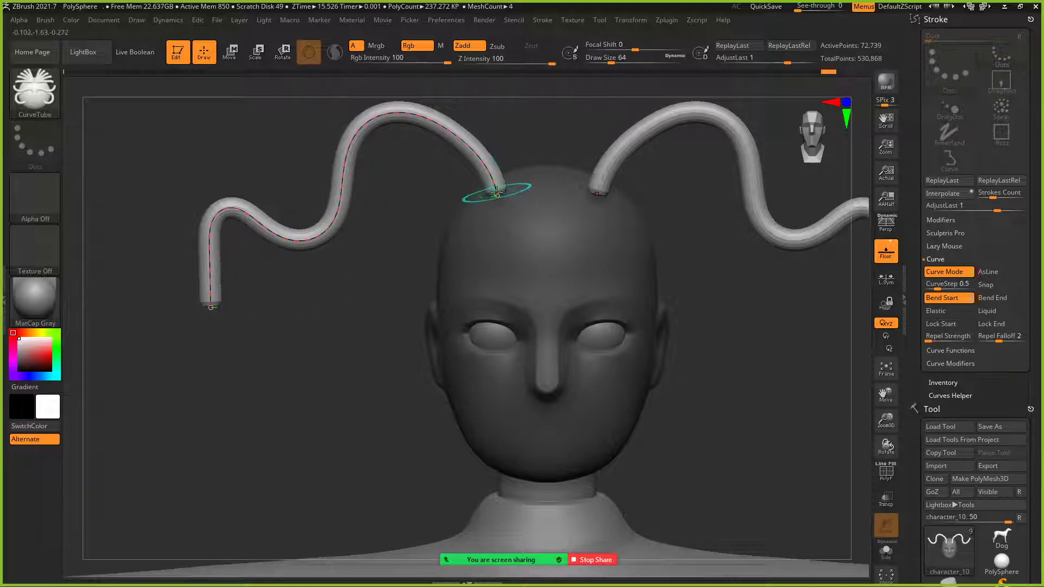
{"action": "left_click_drag", "start_coordinate": [496, 194], "coordinate": [505, 213]}
{"action": "left_click_drag", "start_coordinate": [217, 328], "coordinate": [216, 341]}
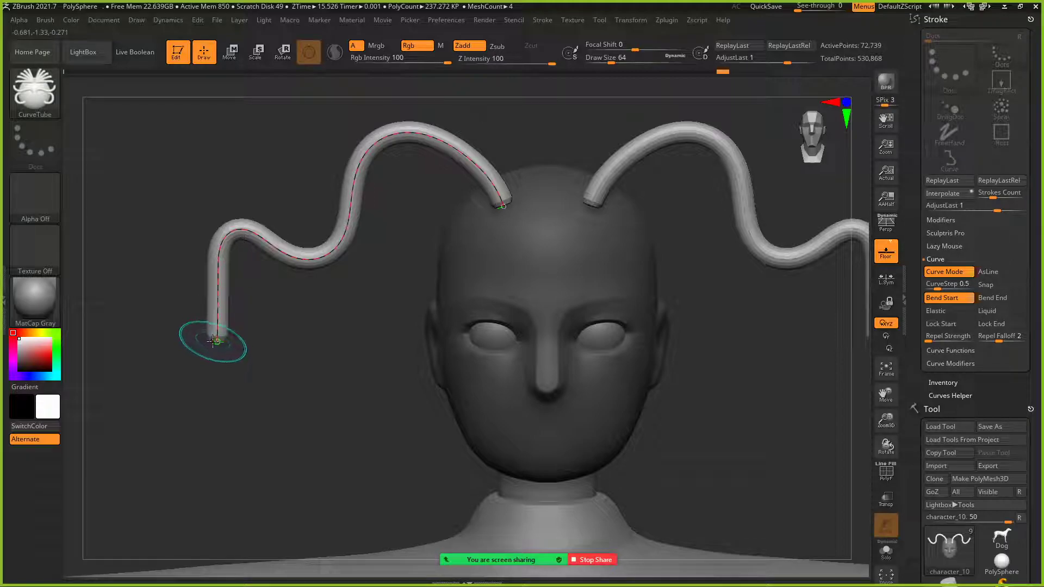
Step: Turn on Bend End, stretch the tubes' outer ends downward, and bring their inner ends back onto the forehead
{"action": "left_click", "coordinate": [985, 298]}
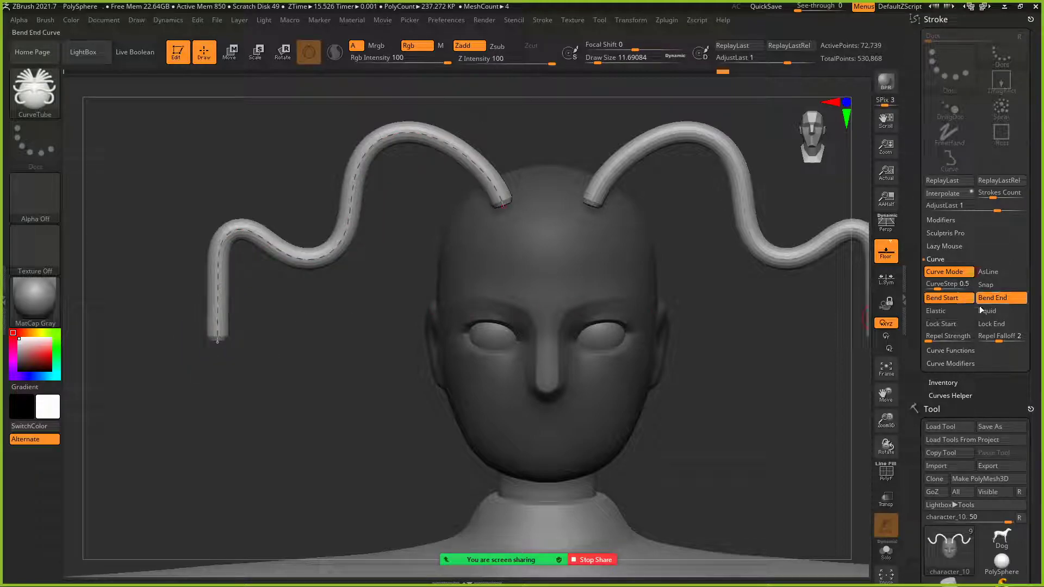
{"action": "left_click_drag", "start_coordinate": [222, 334], "coordinate": [208, 410]}
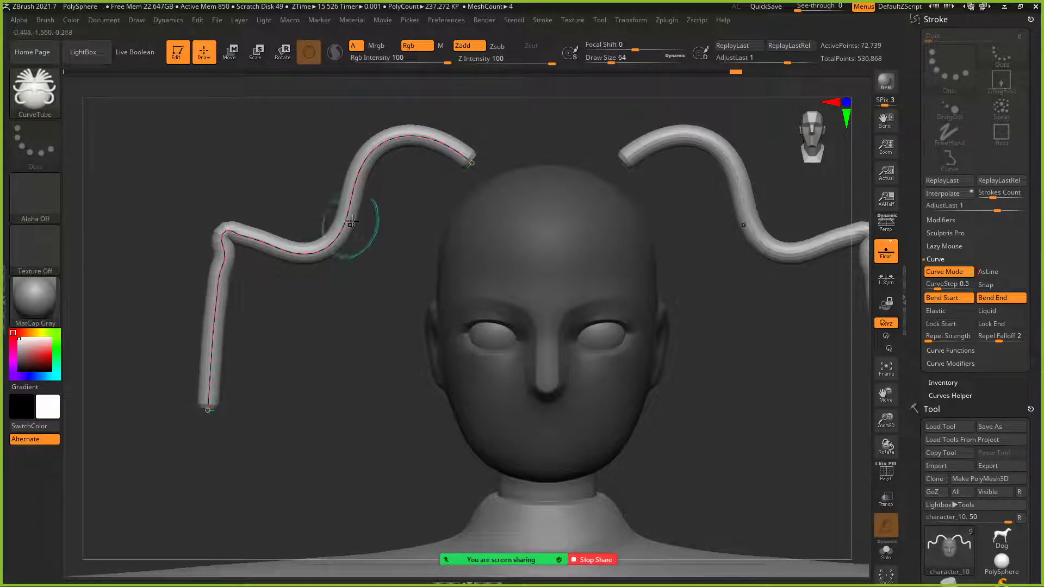
{"action": "left_click_drag", "start_coordinate": [470, 157], "coordinate": [503, 218]}
Step: Turn off Bend End and Bend Start, and shift the tubes slightly by their ends and upper arches
{"action": "left_click", "coordinate": [1001, 297]}
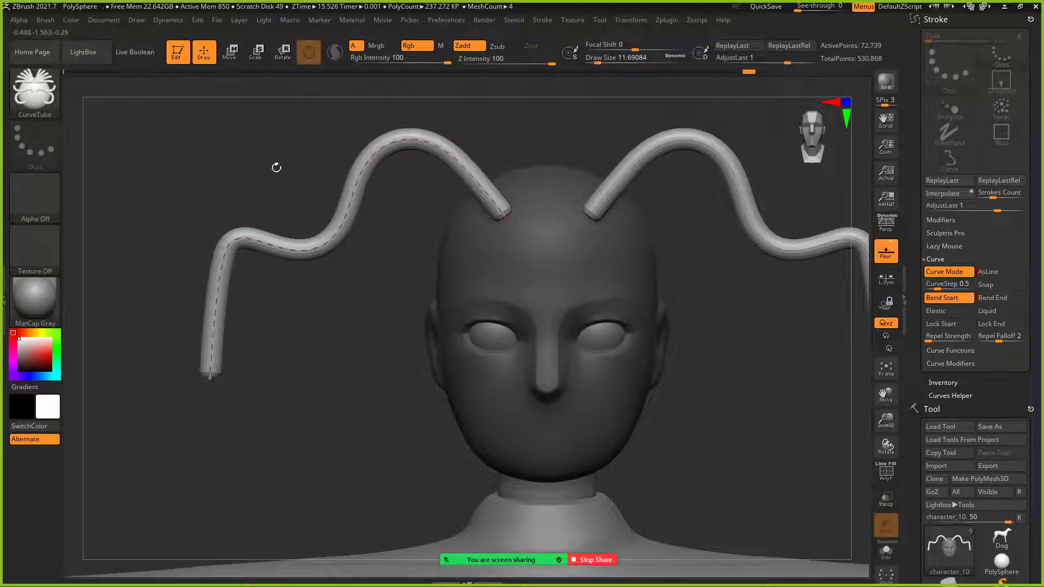
{"action": "left_click", "coordinate": [945, 299]}
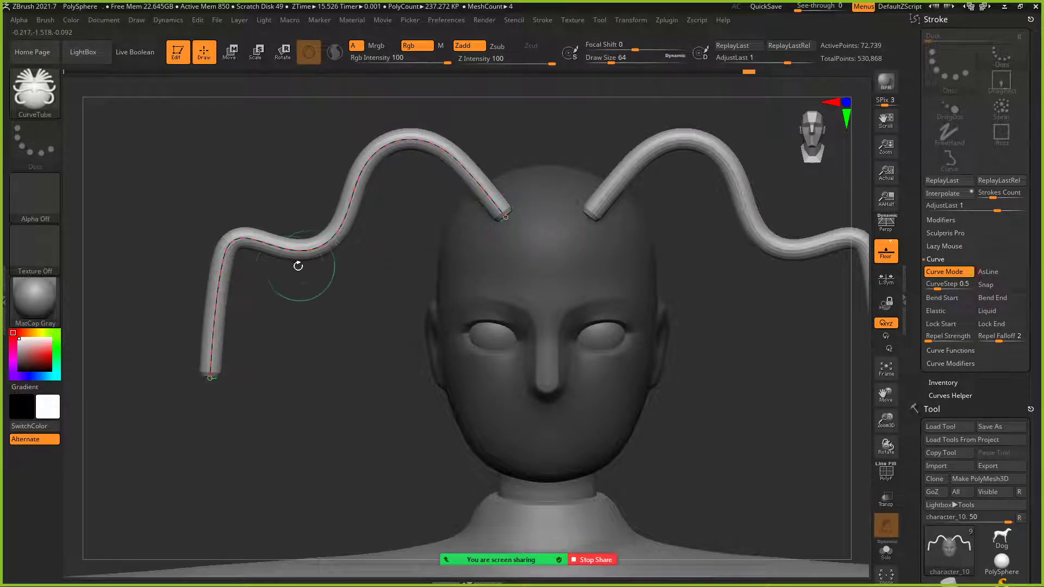
{"action": "mouse_move", "coordinate": [209, 379]}
{"action": "left_mouse_down"}
{"action": "mouse_move", "coordinate": [208, 395]}
{"action": "mouse_move", "coordinate": [209, 375]}
{"action": "mouse_move", "coordinate": [205, 383]}
{"action": "left_mouse_up"}
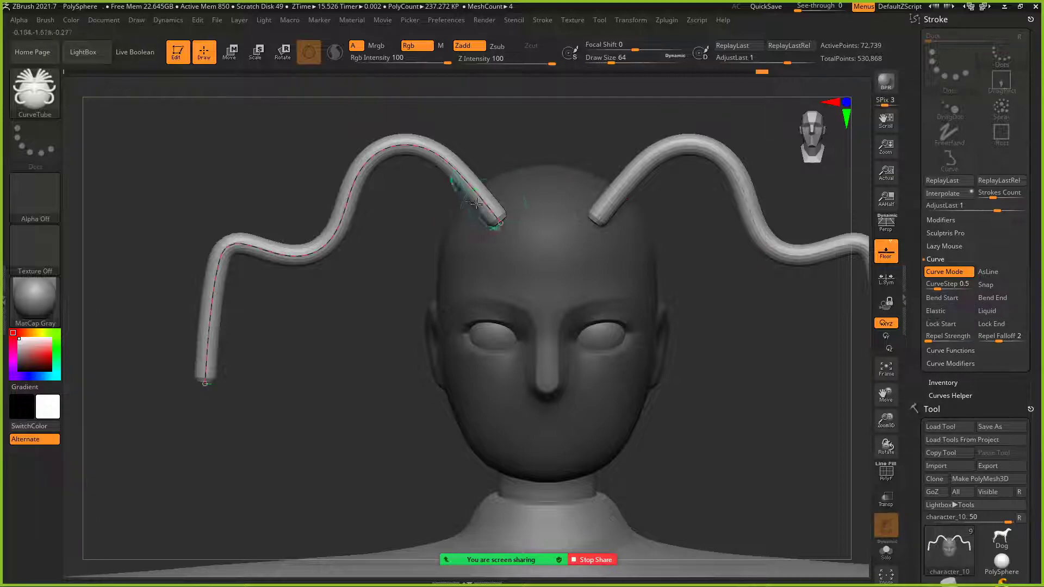
{"action": "mouse_move", "coordinate": [499, 221]}
{"action": "left_mouse_down"}
{"action": "mouse_move", "coordinate": [494, 214]}
{"action": "mouse_move", "coordinate": [499, 226]}
{"action": "left_mouse_up"}
{"action": "left_click_drag", "start_coordinate": [204, 379], "coordinate": [208, 378]}
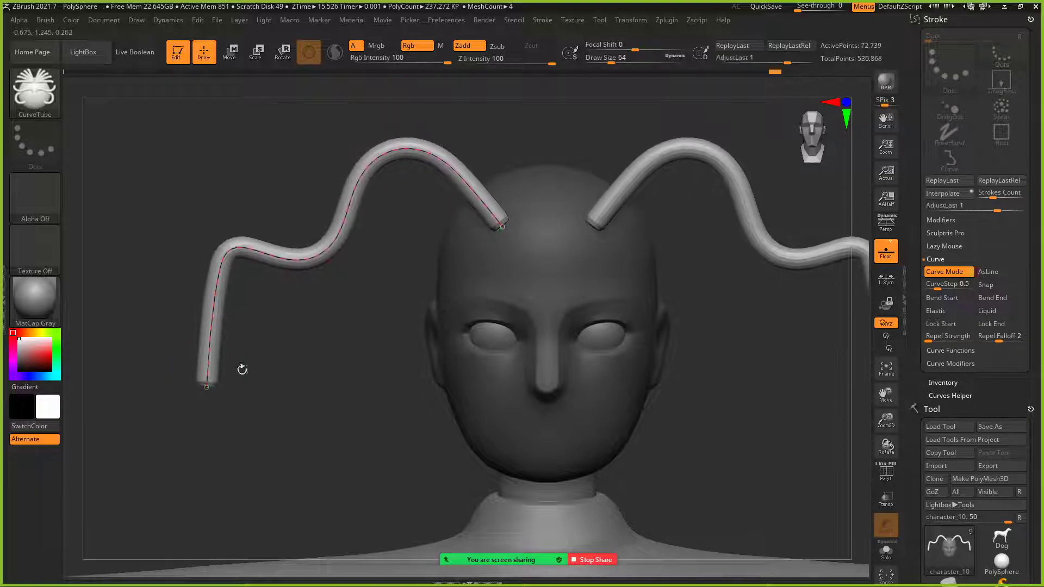
{"action": "mouse_move", "coordinate": [415, 148]}
{"action": "left_mouse_down"}
{"action": "mouse_move", "coordinate": [426, 136]}
{"action": "mouse_move", "coordinate": [418, 145]}
{"action": "left_mouse_up"}
{"action": "mouse_move", "coordinate": [366, 173]}
{"action": "left_mouse_down"}
{"action": "mouse_move", "coordinate": [358, 188]}
{"action": "mouse_move", "coordinate": [379, 172]}
{"action": "left_mouse_up"}
{"action": "mouse_move", "coordinate": [374, 174]}
{"action": "left_mouse_down"}
{"action": "mouse_move", "coordinate": [382, 166]}
{"action": "mouse_move", "coordinate": [376, 175]}
{"action": "left_mouse_up"}
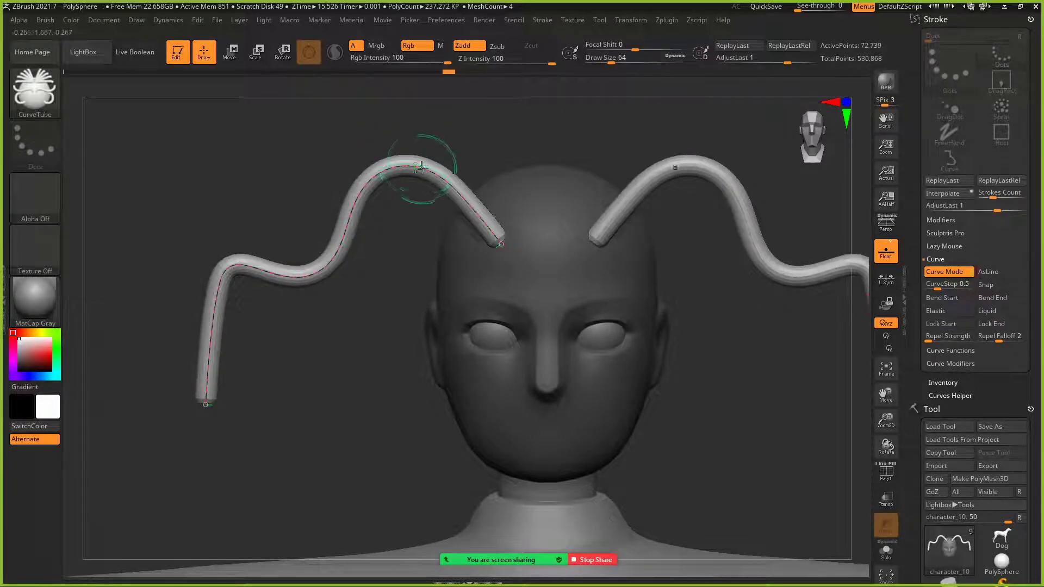
{"action": "mouse_move", "coordinate": [355, 199]}
{"action": "left_mouse_down"}
{"action": "mouse_move", "coordinate": [350, 213]}
{"action": "mouse_move", "coordinate": [313, 184]}
{"action": "mouse_move", "coordinate": [363, 183]}
{"action": "left_mouse_up"}
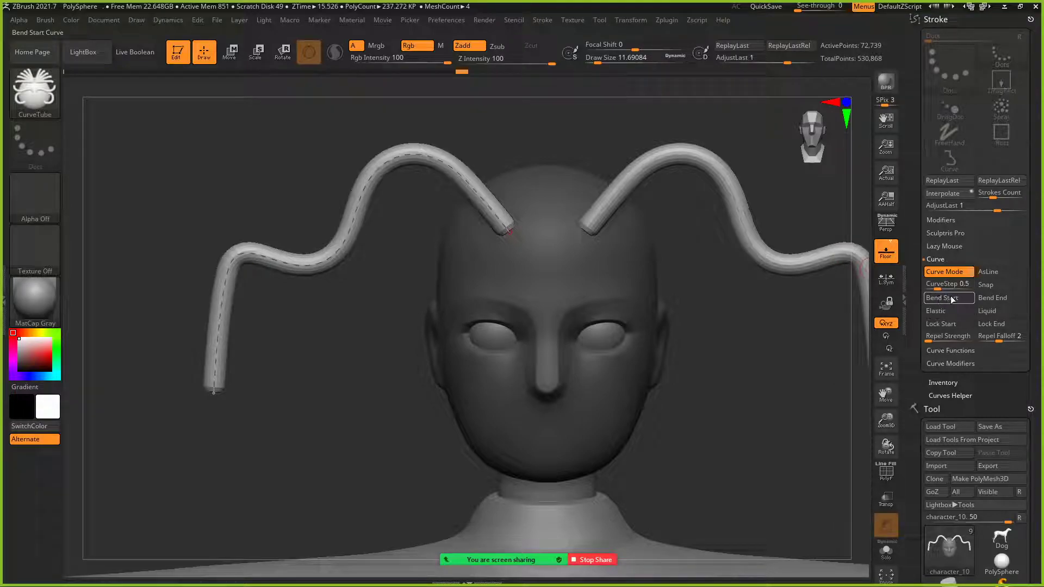
Step: Turn on Bend Start and Bend End, bend the tubes' roots down the forehead, and adjust their outer ends
{"action": "left_click", "coordinate": [997, 298]}
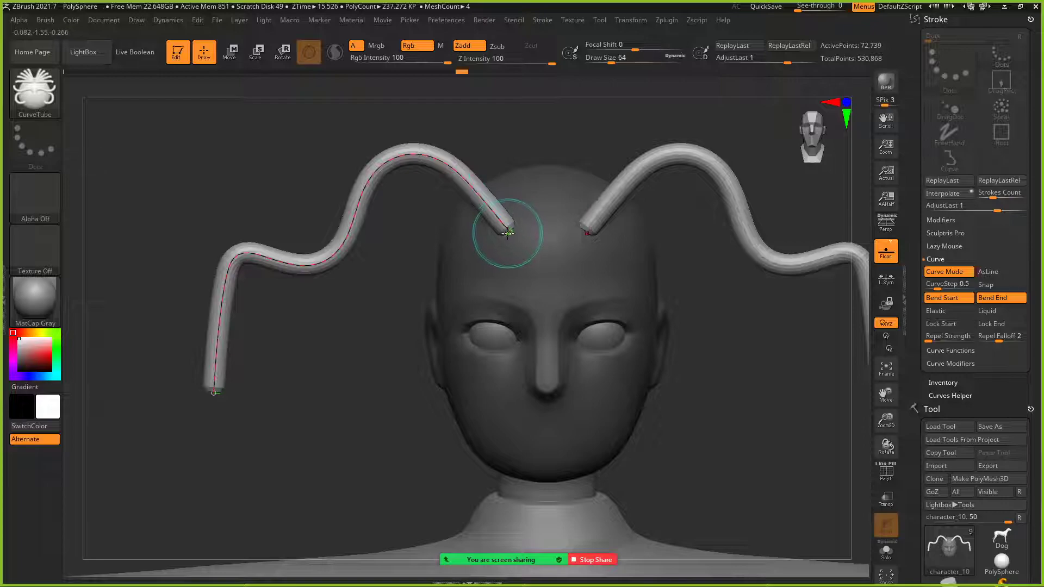
{"action": "left_click_drag", "start_coordinate": [509, 233], "coordinate": [498, 276]}
{"action": "left_click_drag", "start_coordinate": [232, 342], "coordinate": [212, 369]}
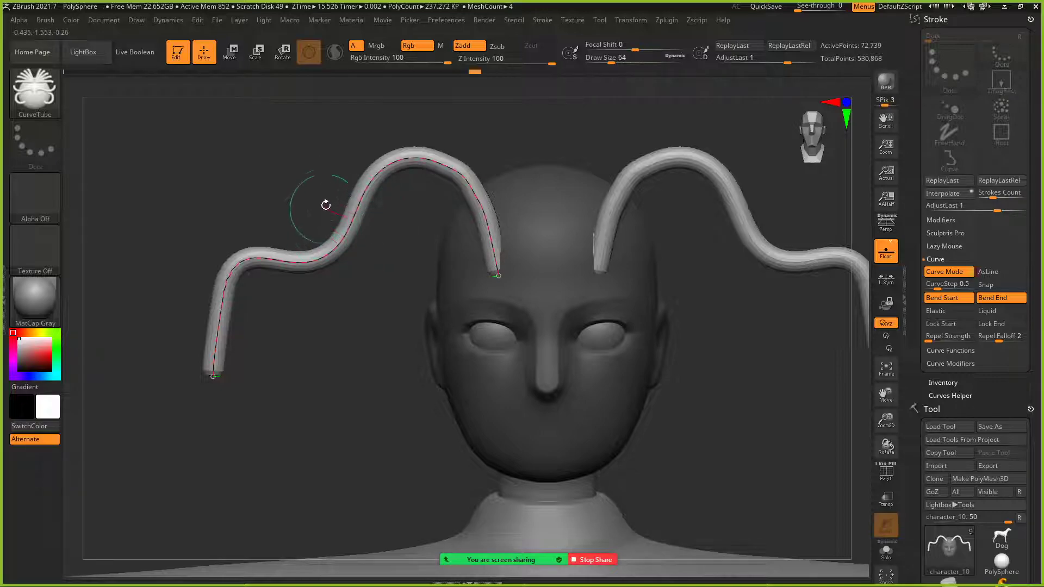
{"action": "mouse_move", "coordinate": [348, 229]}
{"action": "left_mouse_down"}
{"action": "mouse_move", "coordinate": [334, 220]}
{"action": "mouse_move", "coordinate": [342, 232]}
{"action": "left_mouse_up"}
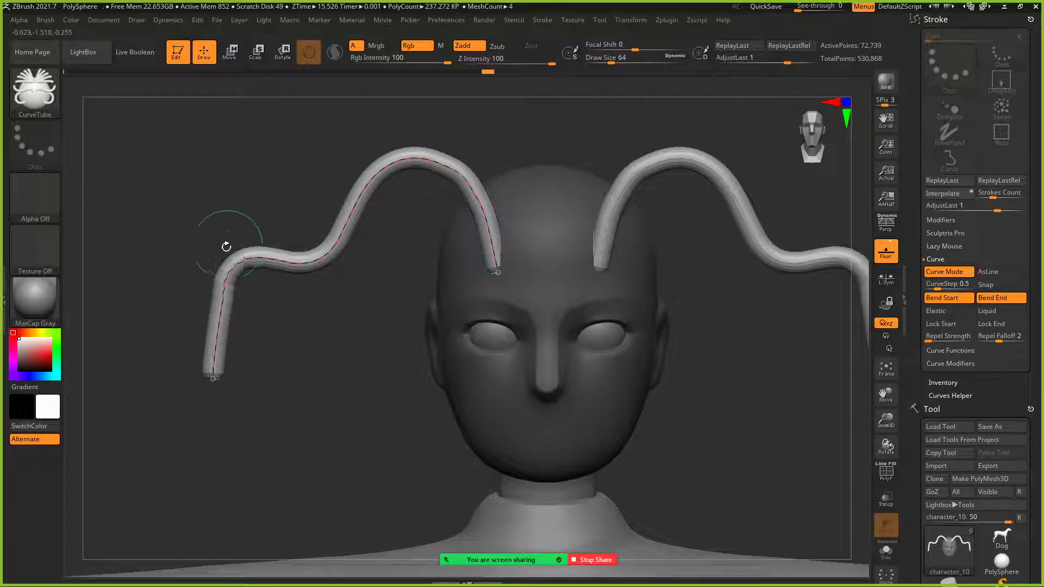
Step: Pull the tubes' outer bends up and outward, set their roots on the forehead, and extend the tips down beside the face
{"action": "left_click_drag", "start_coordinate": [338, 245], "coordinate": [177, 89]}
{"action": "left_click_drag", "start_coordinate": [433, 168], "coordinate": [504, 261]}
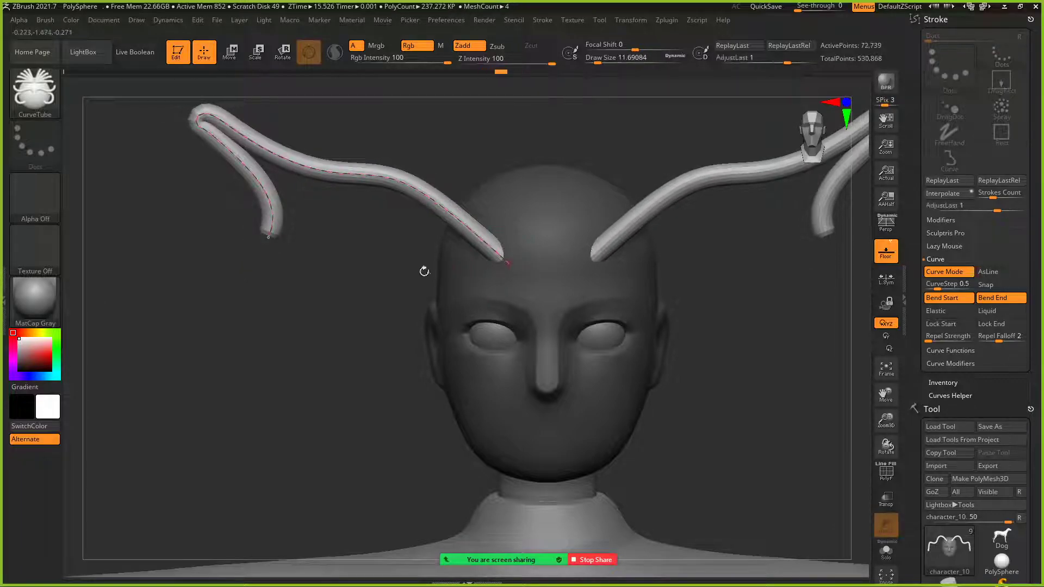
{"action": "left_click_drag", "start_coordinate": [268, 238], "coordinate": [282, 402]}
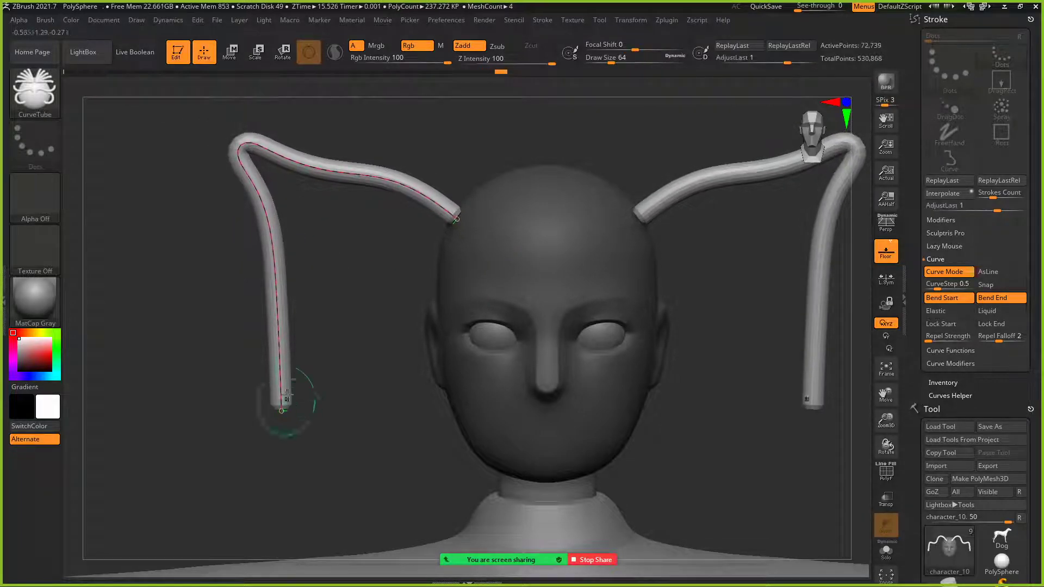
{"action": "left_click_drag", "start_coordinate": [443, 225], "coordinate": [517, 273]}
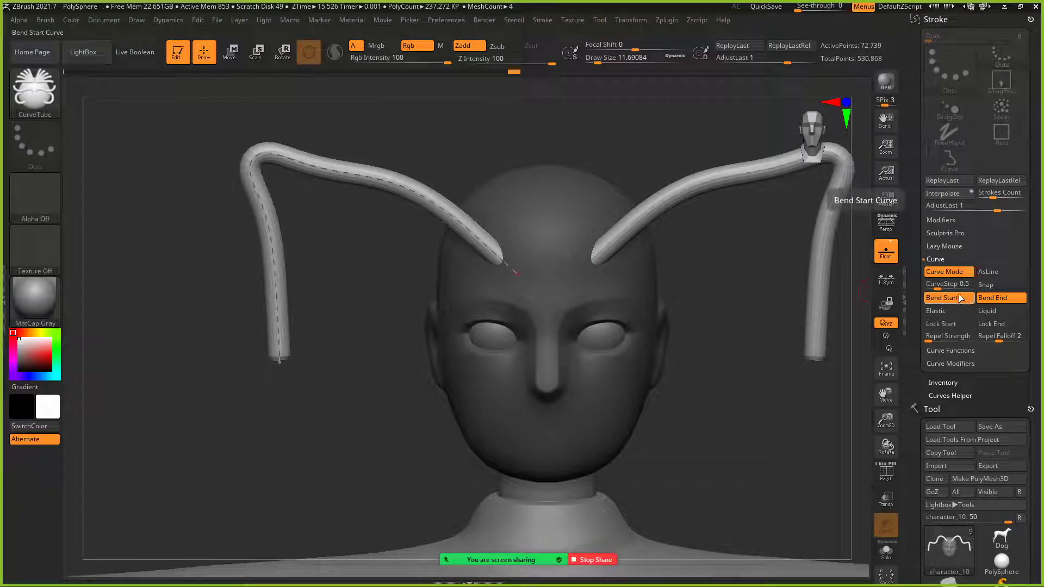
{"action": "left_click_drag", "start_coordinate": [277, 361], "coordinate": [287, 383]}
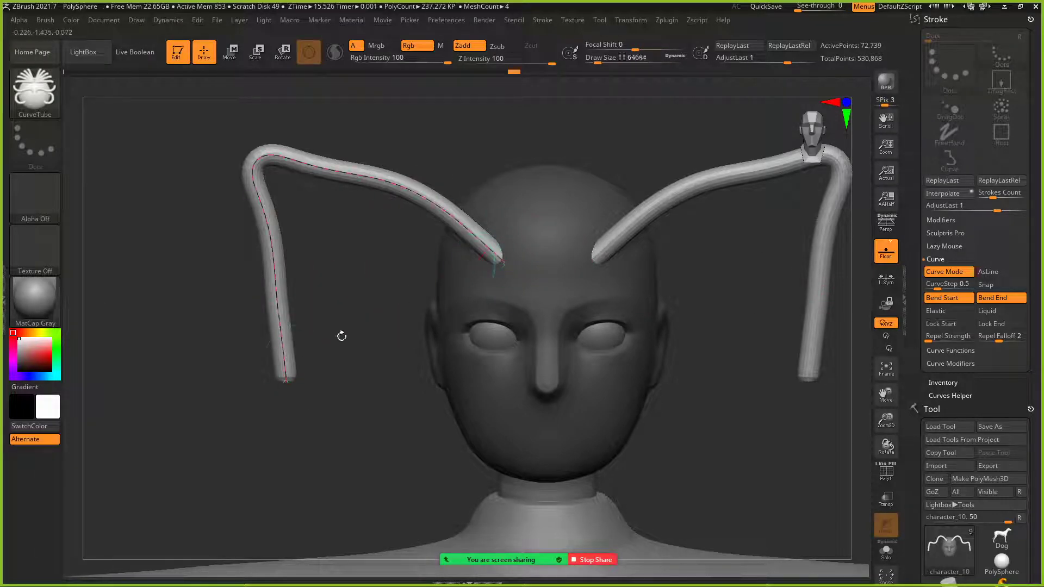
Step: Round the tubes' arches by alternately pulling the roots into the forehead and the outer tips down and inward
{"action": "left_click_drag", "start_coordinate": [500, 263], "coordinate": [534, 299]}
{"action": "left_click_drag", "start_coordinate": [277, 351], "coordinate": [295, 406]}
{"action": "left_click_drag", "start_coordinate": [504, 269], "coordinate": [520, 288]}
{"action": "left_click_drag", "start_coordinate": [285, 379], "coordinate": [298, 404]}
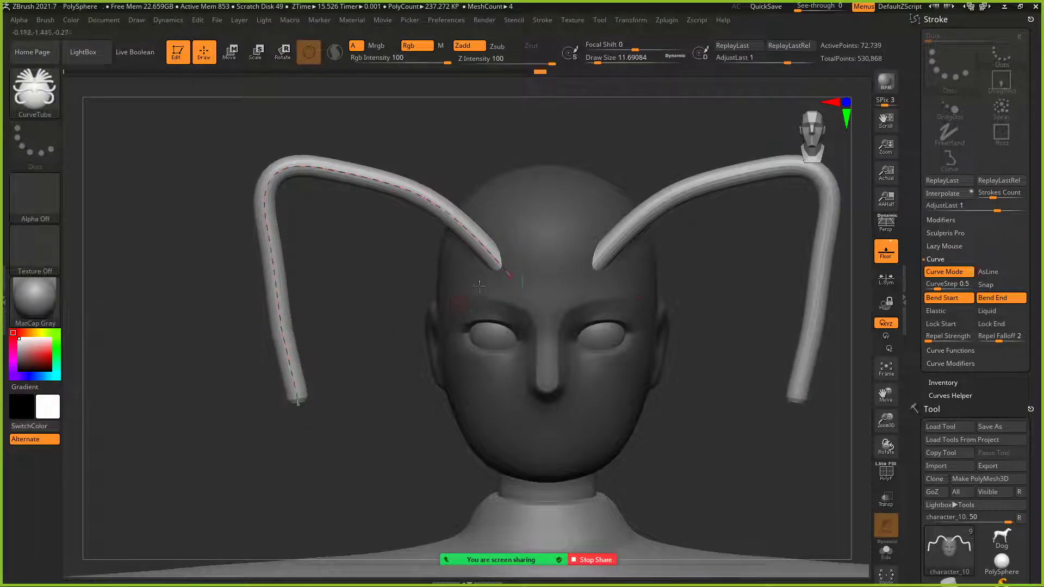
{"action": "left_click_drag", "start_coordinate": [511, 275], "coordinate": [520, 286]}
Step: Pull the tubes' middle sections up into a high peak above the head and lower the outer tips beside the face
{"action": "left_click_drag", "start_coordinate": [353, 173], "coordinate": [384, 141]}
{"action": "left_click_drag", "start_coordinate": [266, 201], "coordinate": [241, 193]}
{"action": "left_click_drag", "start_coordinate": [313, 164], "coordinate": [427, 164]}
{"action": "left_click_drag", "start_coordinate": [313, 157], "coordinate": [332, 88]}
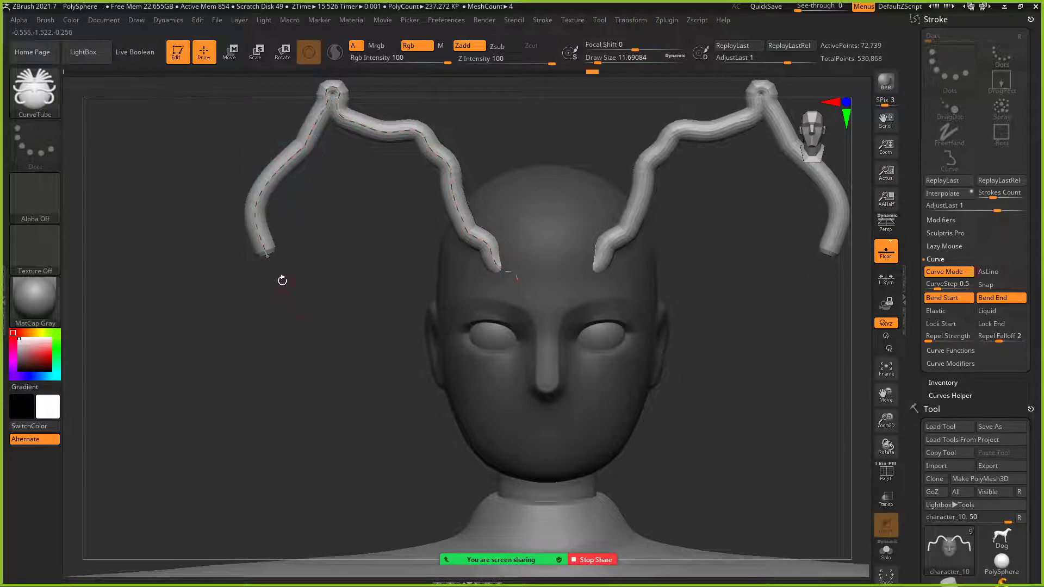
{"action": "left_click_drag", "start_coordinate": [266, 256], "coordinate": [309, 360]}
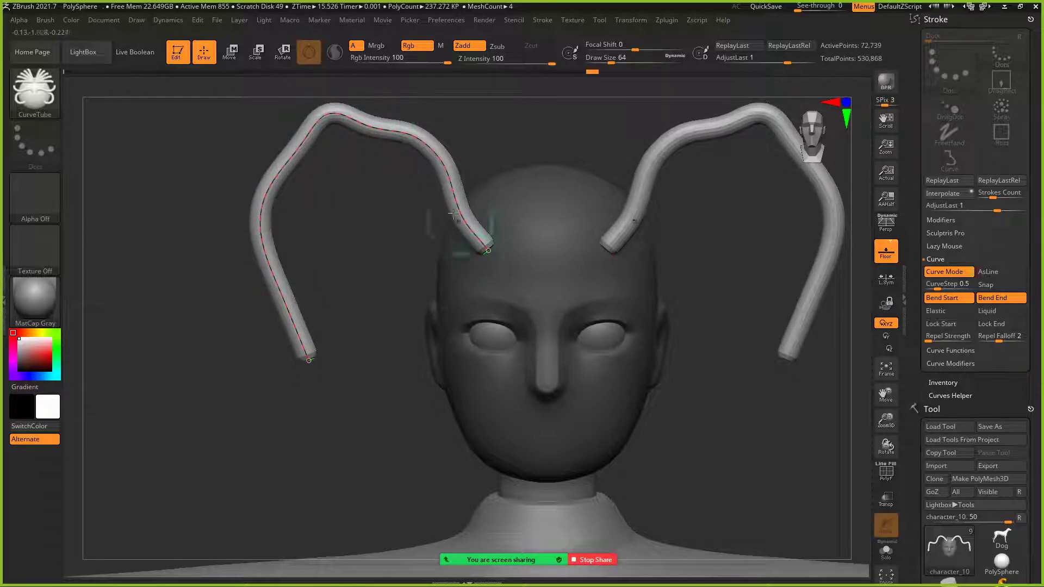
Step: Curl the tubes' outer ends inward toward the face and sink their roots into the forehead to form round horn shapes
{"action": "left_click_drag", "start_coordinate": [280, 172], "coordinate": [282, 179]}
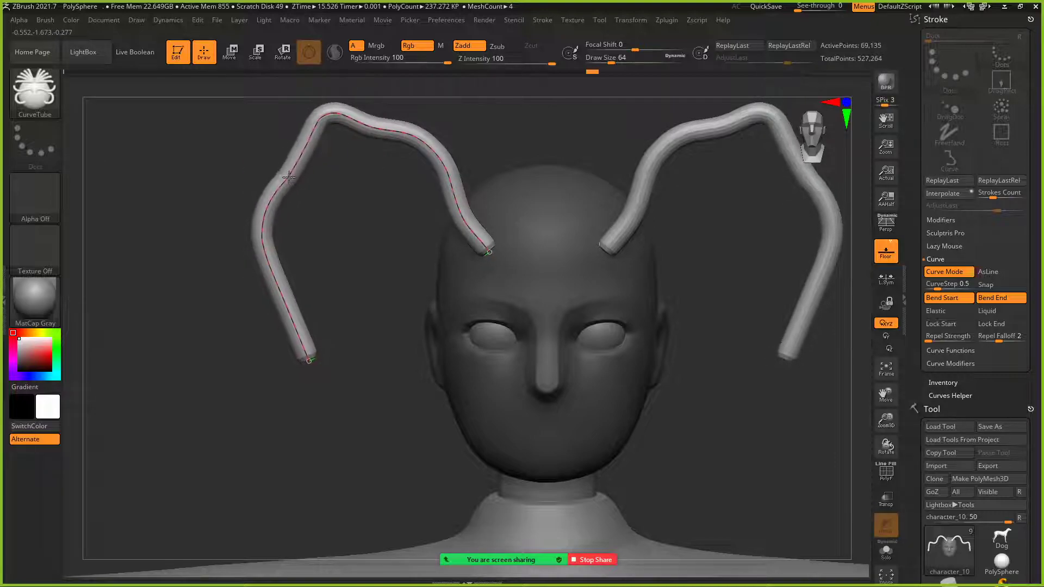
{"action": "left_click", "coordinate": [292, 178]}
{"action": "left_click_drag", "start_coordinate": [308, 356], "coordinate": [394, 386]}
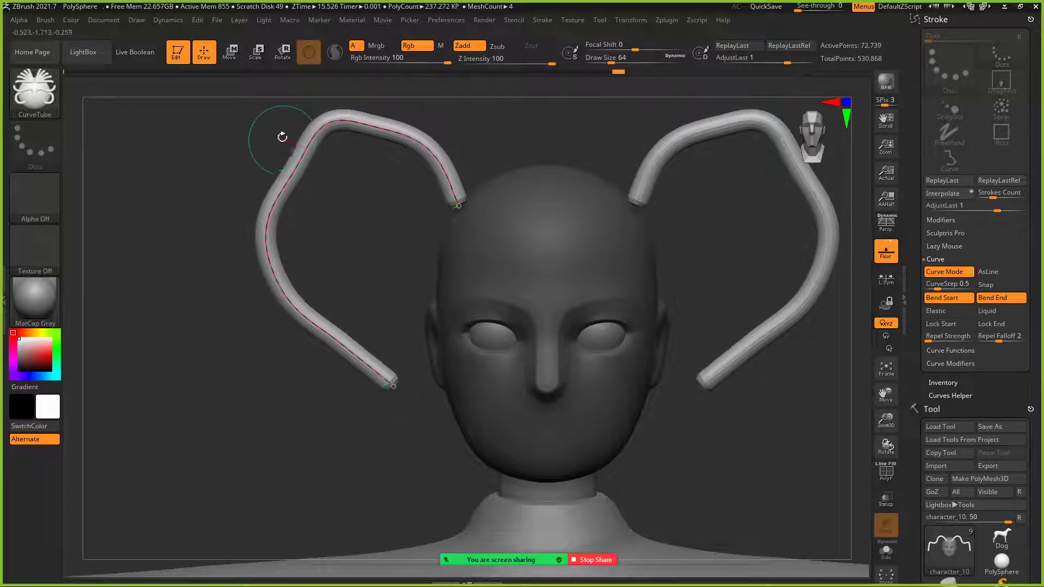
{"action": "left_click_drag", "start_coordinate": [455, 204], "coordinate": [518, 254]}
{"action": "left_click_drag", "start_coordinate": [356, 331], "coordinate": [477, 309]}
{"action": "left_click_drag", "start_coordinate": [456, 176], "coordinate": [541, 274]}
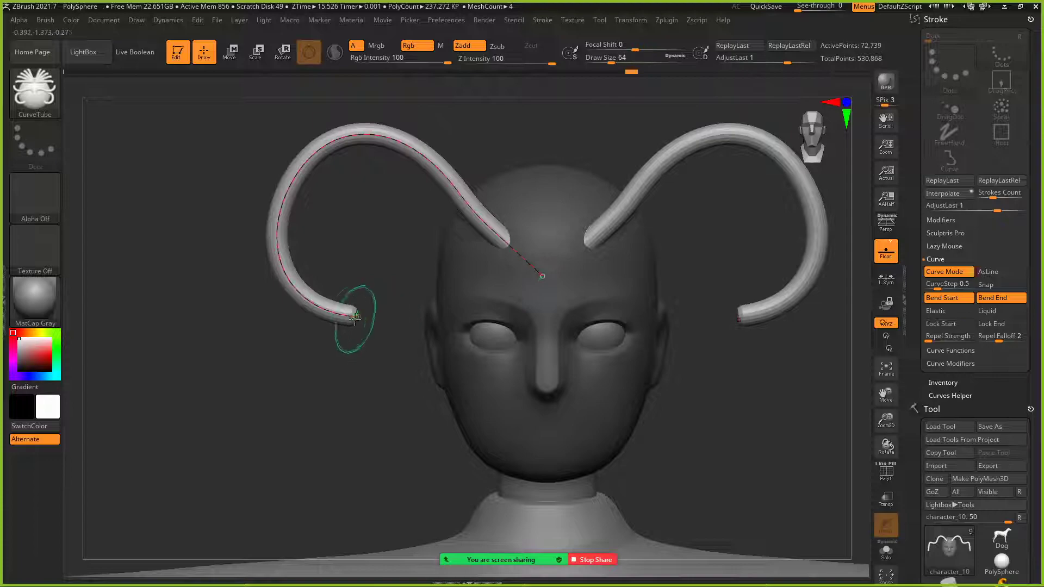
Step: Drag the tubes away from the head, then anchor their inner ends in the eyes
{"action": "left_click_drag", "start_coordinate": [357, 315], "coordinate": [417, 326]}
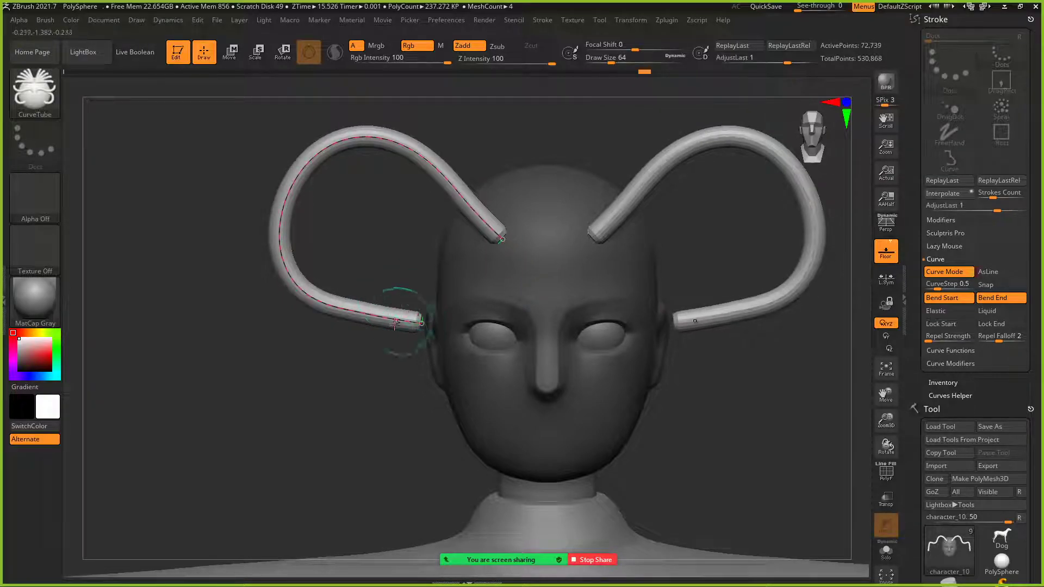
{"action": "left_click_drag", "start_coordinate": [325, 153], "coordinate": [49, 109]}
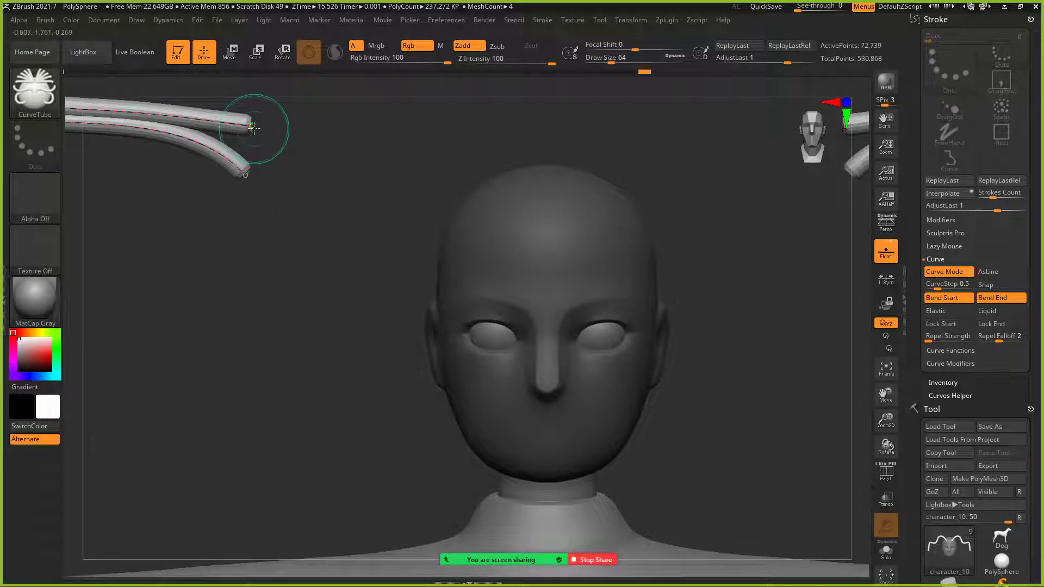
{"action": "mouse_move", "coordinate": [256, 121]}
{"action": "left_mouse_down"}
{"action": "mouse_move", "coordinate": [354, 128]}
{"action": "mouse_move", "coordinate": [425, 222]}
{"action": "mouse_move", "coordinate": [383, 288]}
{"action": "mouse_move", "coordinate": [403, 315]}
{"action": "mouse_move", "coordinate": [470, 345]}
{"action": "mouse_move", "coordinate": [507, 330]}
{"action": "left_mouse_up"}
{"action": "left_click_drag", "start_coordinate": [557, 142], "coordinate": [587, 54]}
{"action": "left_click_drag", "start_coordinate": [541, 159], "coordinate": [520, 207]}
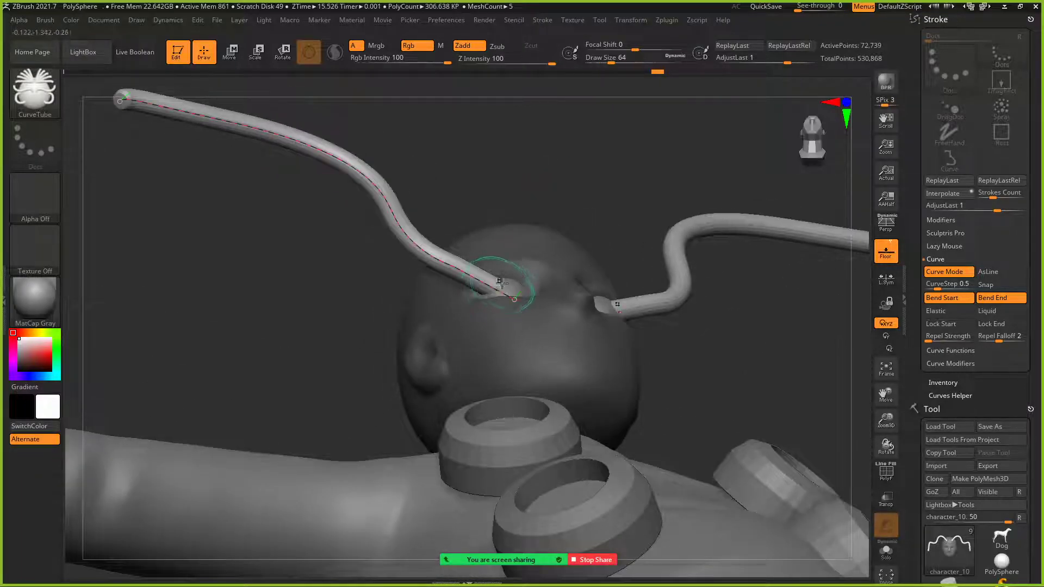
{"action": "left_click_drag", "start_coordinate": [478, 284], "coordinate": [474, 277]}
{"action": "mouse_move", "coordinate": [497, 140]}
{"action": "left_mouse_down"}
{"action": "mouse_move", "coordinate": [485, 211]}
{"action": "mouse_move", "coordinate": [501, 206]}
{"action": "left_mouse_up"}
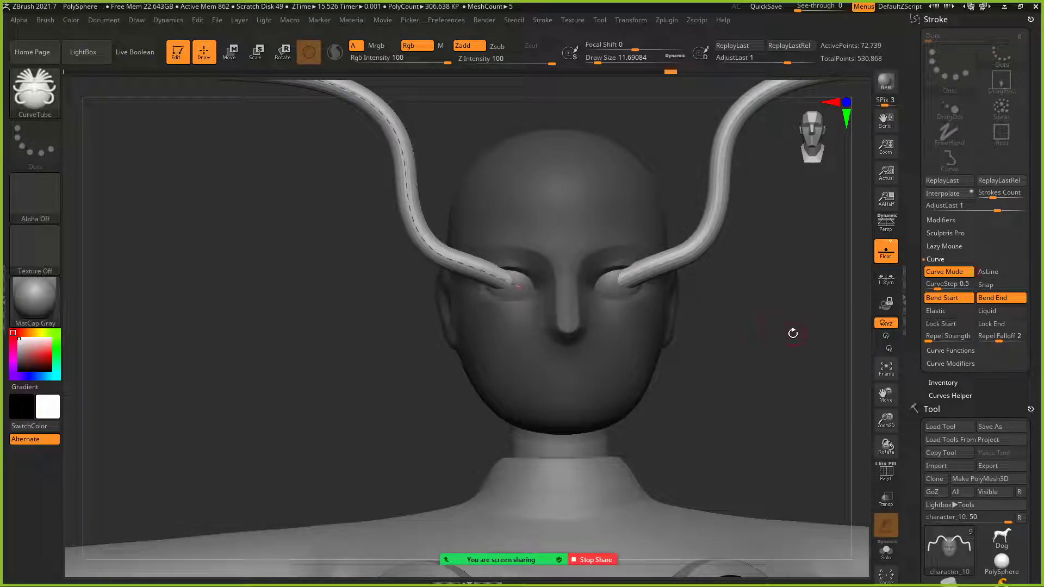
{"action": "left_click", "coordinate": [885, 371]}
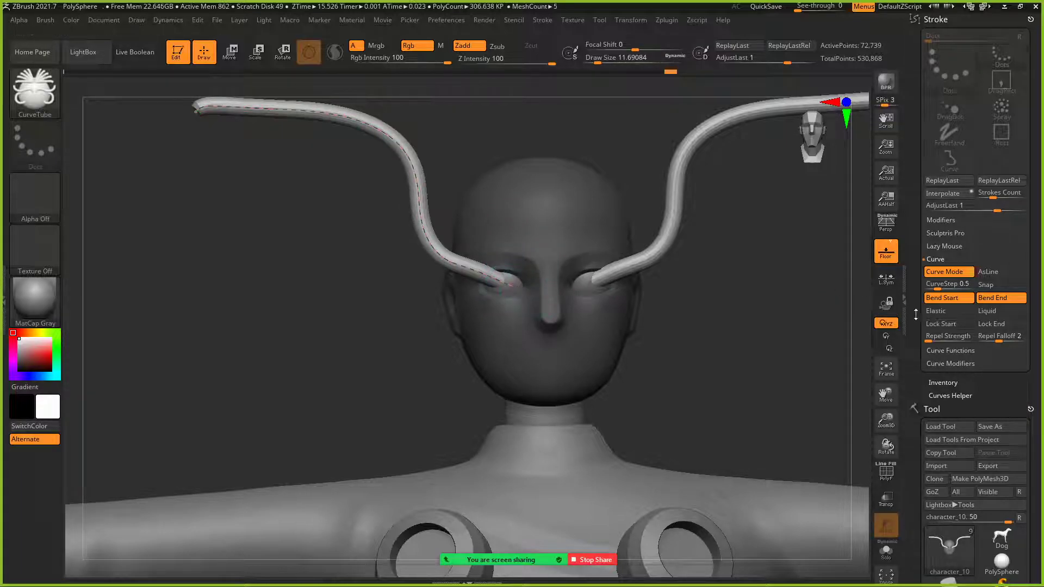
Step: Turn on Lock Start for the curves and bend the tube sections just in front of the eyes
{"action": "left_click", "coordinate": [940, 324]}
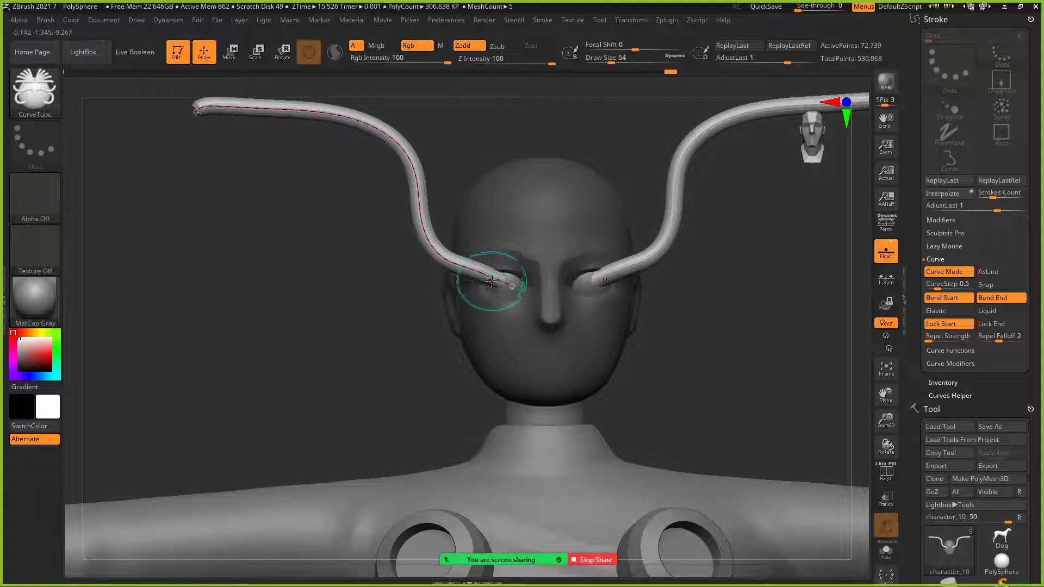
{"action": "mouse_move", "coordinate": [473, 278]}
{"action": "left_mouse_down"}
{"action": "mouse_move", "coordinate": [435, 264]}
{"action": "mouse_move", "coordinate": [419, 269]}
{"action": "mouse_move", "coordinate": [424, 280]}
{"action": "left_mouse_up"}
{"action": "left_click_drag", "start_coordinate": [511, 286], "coordinate": [507, 286]}
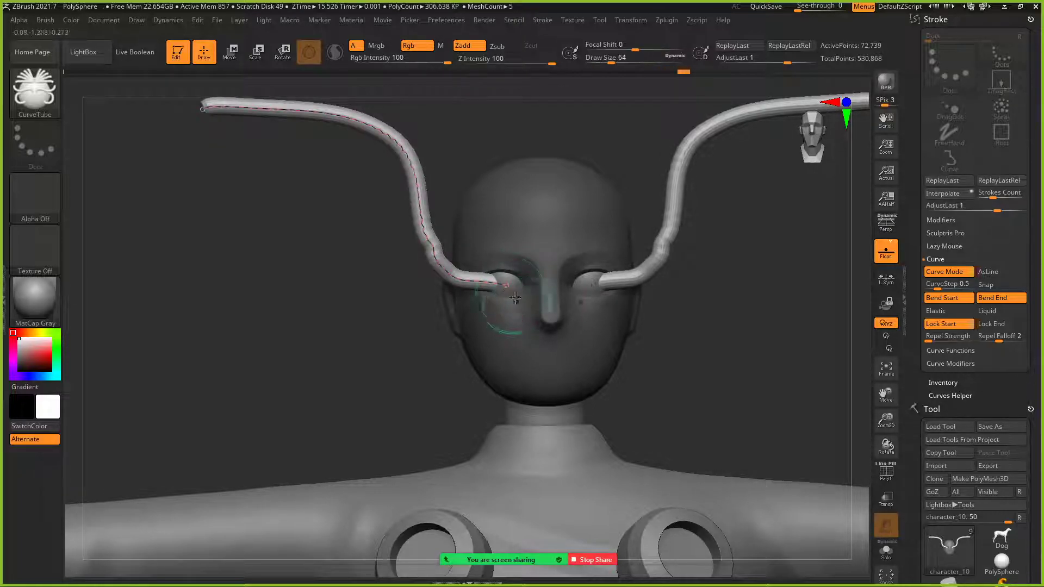
{"action": "left_click_drag", "start_coordinate": [678, 377], "coordinate": [665, 317]}
{"action": "left_click_drag", "start_coordinate": [489, 282], "coordinate": [511, 255]}
{"action": "left_click_drag", "start_coordinate": [540, 205], "coordinate": [506, 163]}
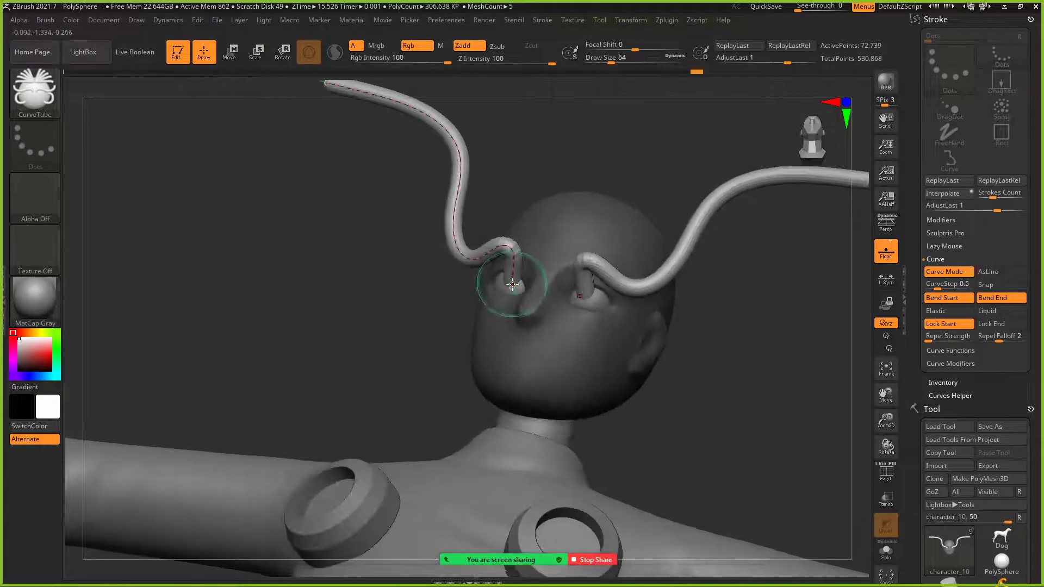
{"action": "left_click_drag", "start_coordinate": [578, 152], "coordinate": [511, 155]}
{"action": "left_click_drag", "start_coordinate": [504, 283], "coordinate": [468, 233]}
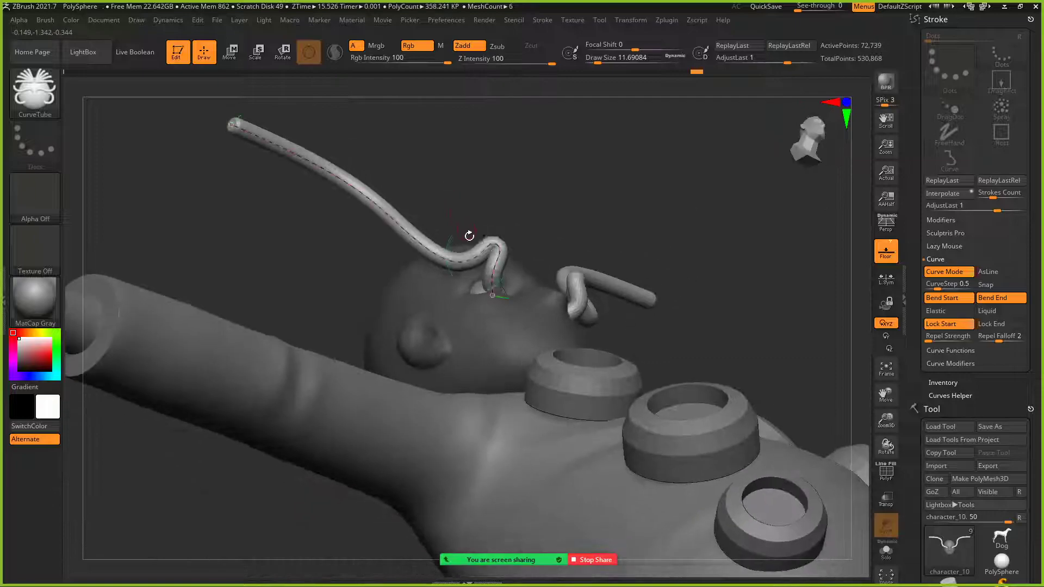
{"action": "left_click_drag", "start_coordinate": [492, 279], "coordinate": [496, 262]}
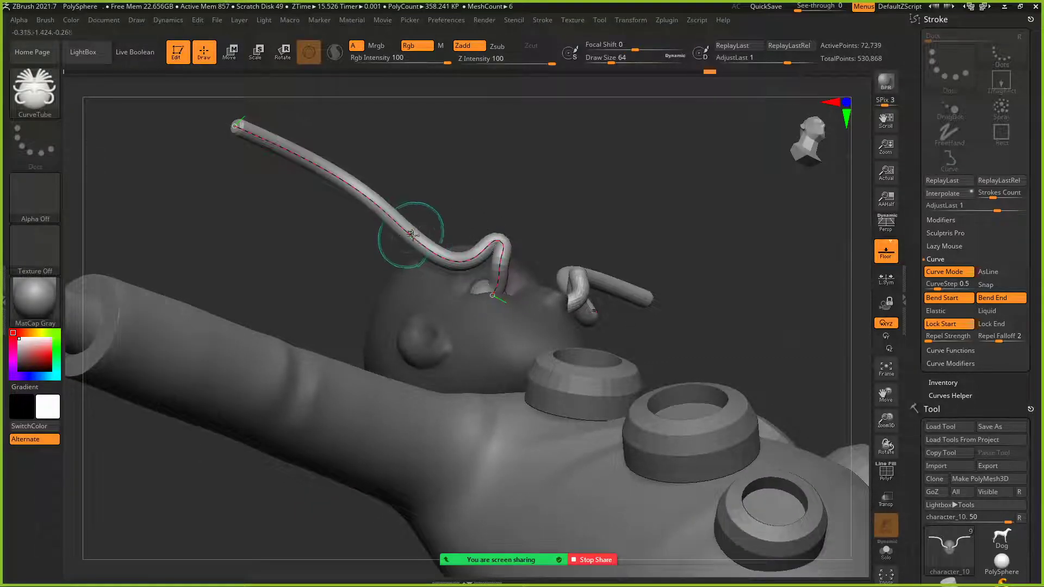
Step: Raise the tubes' middle sections into a single high arch above the head, undoing the wavy bend made beside the eyes
{"action": "left_click_drag", "start_coordinate": [410, 235], "coordinate": [461, 110]}
{"action": "left_click_drag", "start_coordinate": [478, 261], "coordinate": [533, 135]}
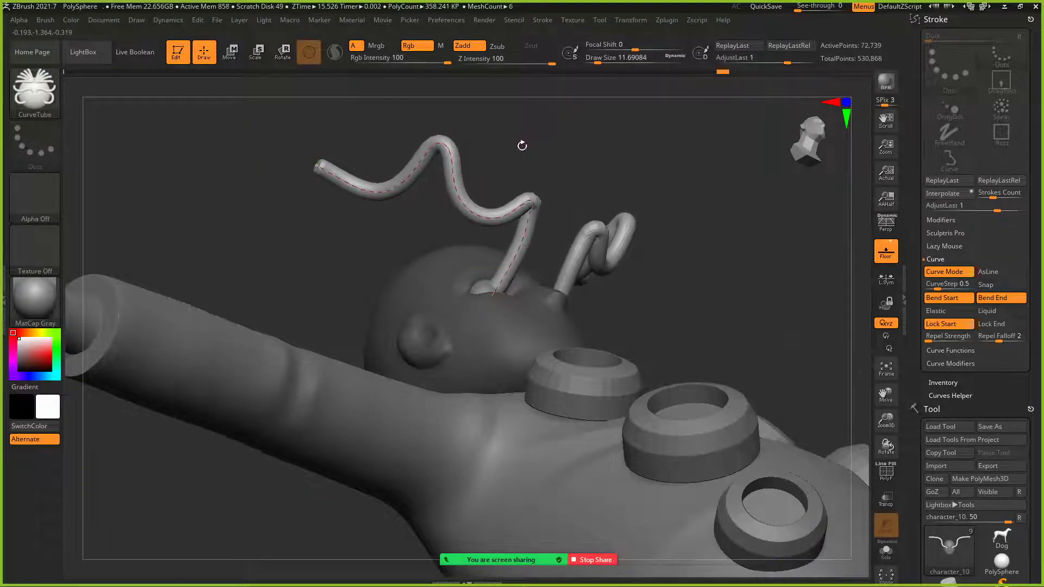
{"action": "key", "text": "ctrl+z"}
{"action": "left_click_drag", "start_coordinate": [475, 215], "coordinate": [504, 112]}
{"action": "left_click_drag", "start_coordinate": [423, 142], "coordinate": [450, 91]}
{"action": "left_click_drag", "start_coordinate": [375, 190], "coordinate": [381, 236]}
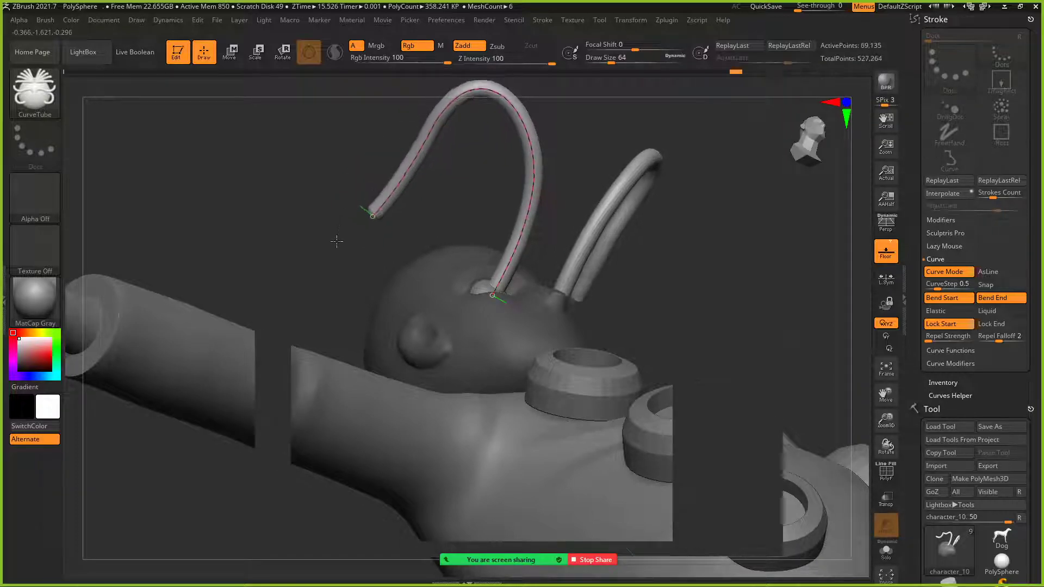
{"action": "left_click_drag", "start_coordinate": [595, 124], "coordinate": [501, 215]}
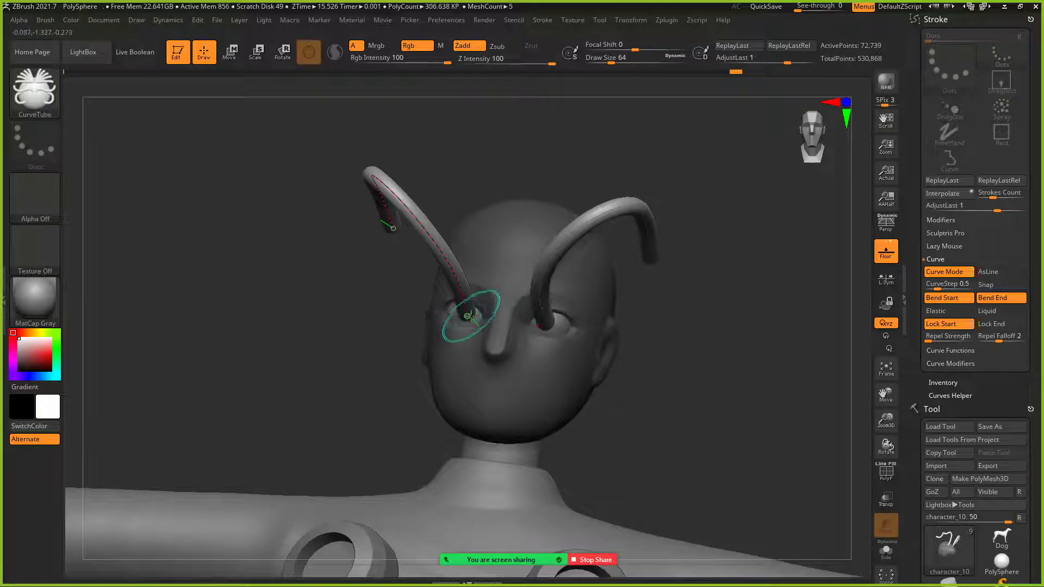
{"action": "left_click_drag", "start_coordinate": [348, 329], "coordinate": [277, 302]}
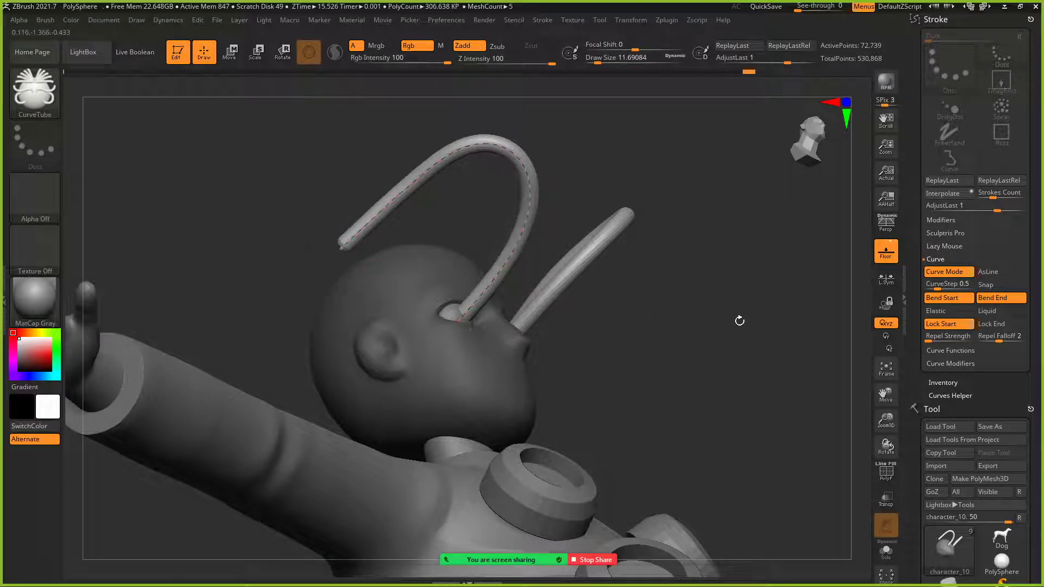
Step: Turn on Lock End for the curves, try bending the tubes near their outer ends, and undo the bend
{"action": "left_click", "coordinate": [992, 325]}
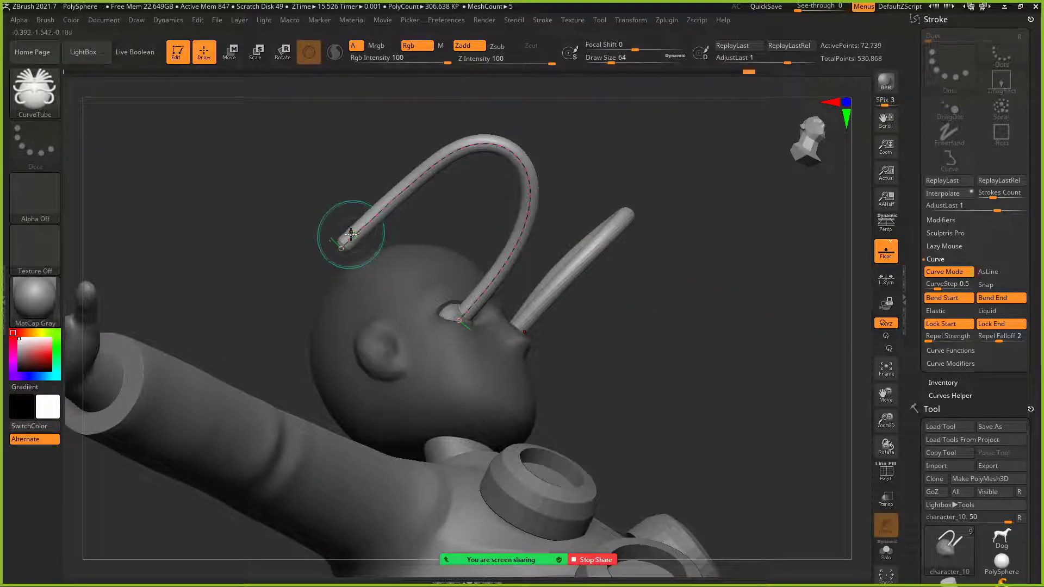
{"action": "left_click_drag", "start_coordinate": [391, 187], "coordinate": [385, 174]}
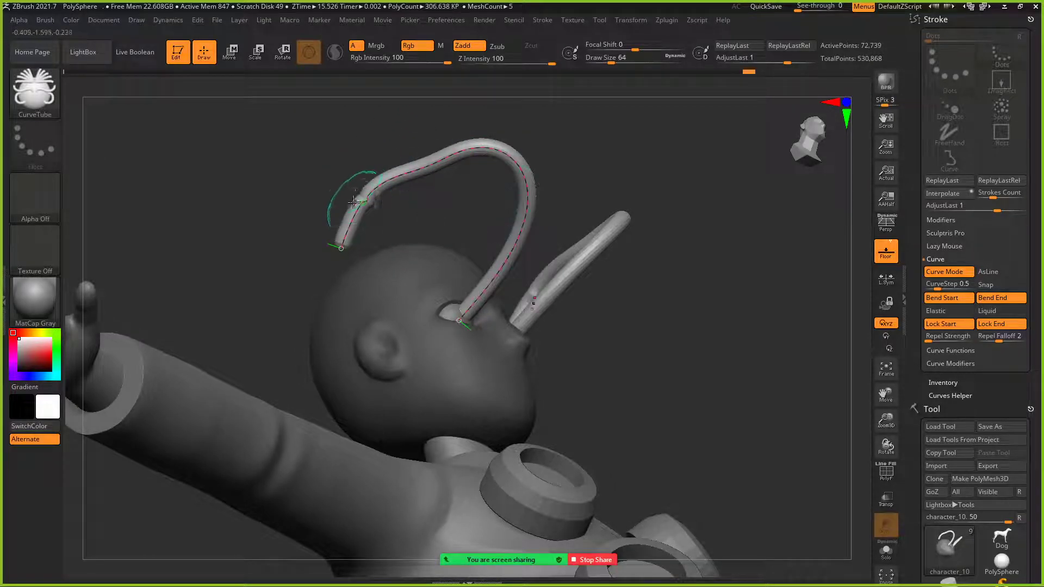
{"action": "key", "text": "ctrl+z"}
{"action": "key", "text": "ctrl+z"}
Step: Pull the tubes' arches up and back over the head to form a tall bend above the outer ends
{"action": "left_click_drag", "start_coordinate": [419, 179], "coordinate": [392, 103]}
{"action": "left_click_drag", "start_coordinate": [482, 177], "coordinate": [645, 189]}
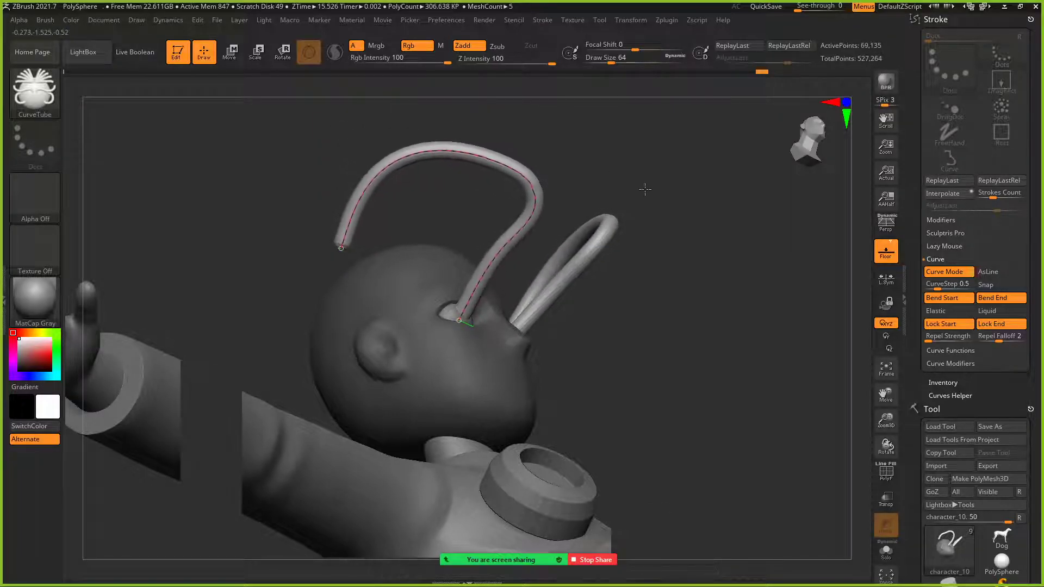
{"action": "left_click_drag", "start_coordinate": [446, 154], "coordinate": [380, 112]}
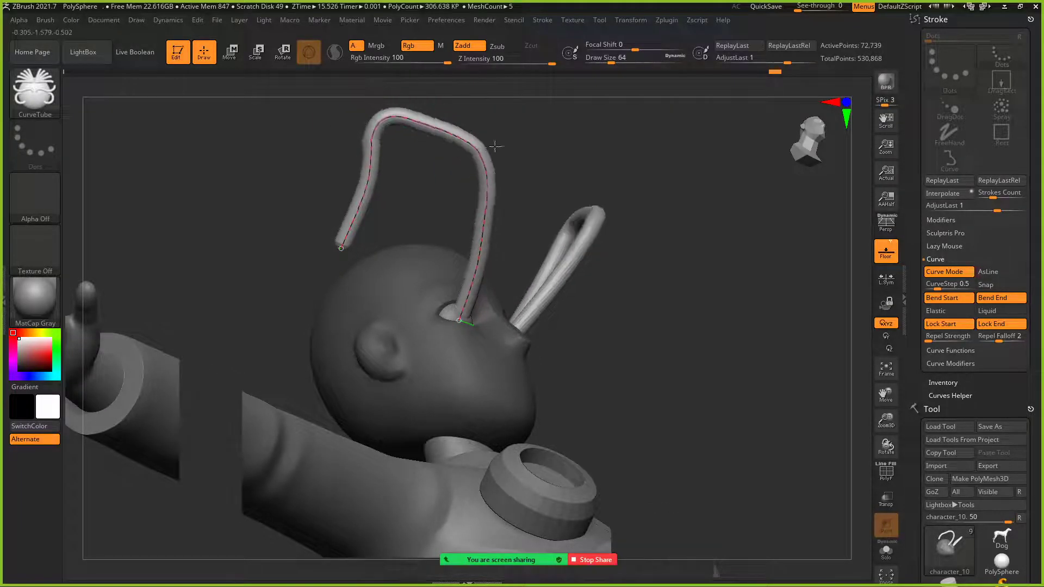
{"action": "left_click_drag", "start_coordinate": [488, 149], "coordinate": [625, 135]}
{"action": "mouse_move", "coordinate": [400, 157]}
{"action": "left_mouse_down"}
{"action": "mouse_move", "coordinate": [353, 117]}
{"action": "mouse_move", "coordinate": [380, 93]}
{"action": "left_mouse_up"}
{"action": "left_click_drag", "start_coordinate": [360, 140], "coordinate": [327, 133]}
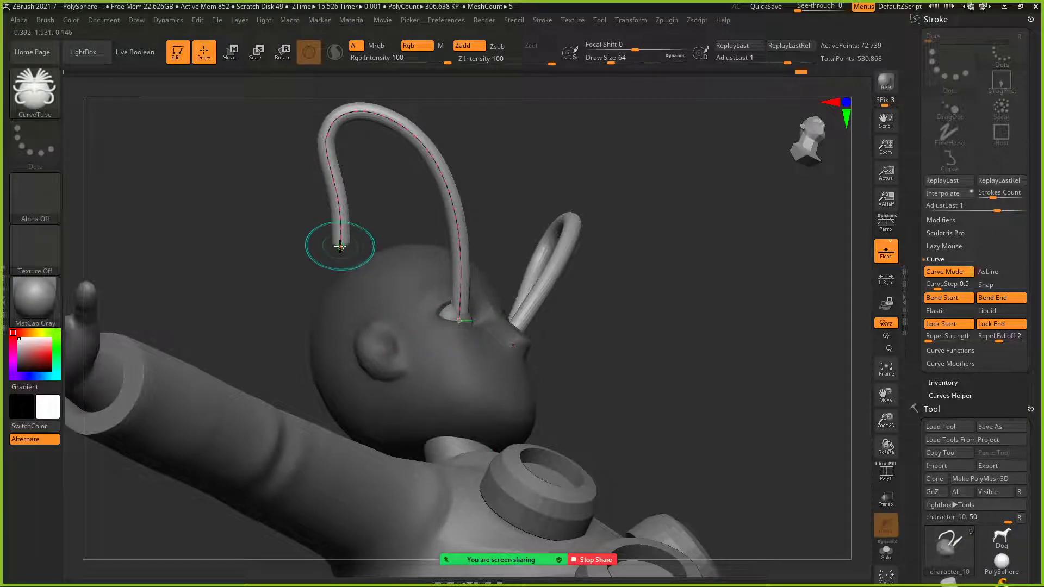
Step: Attach the tubes' outer ends to the ears and round the rear side of the arches
{"action": "left_click_drag", "start_coordinate": [342, 248], "coordinate": [373, 316]}
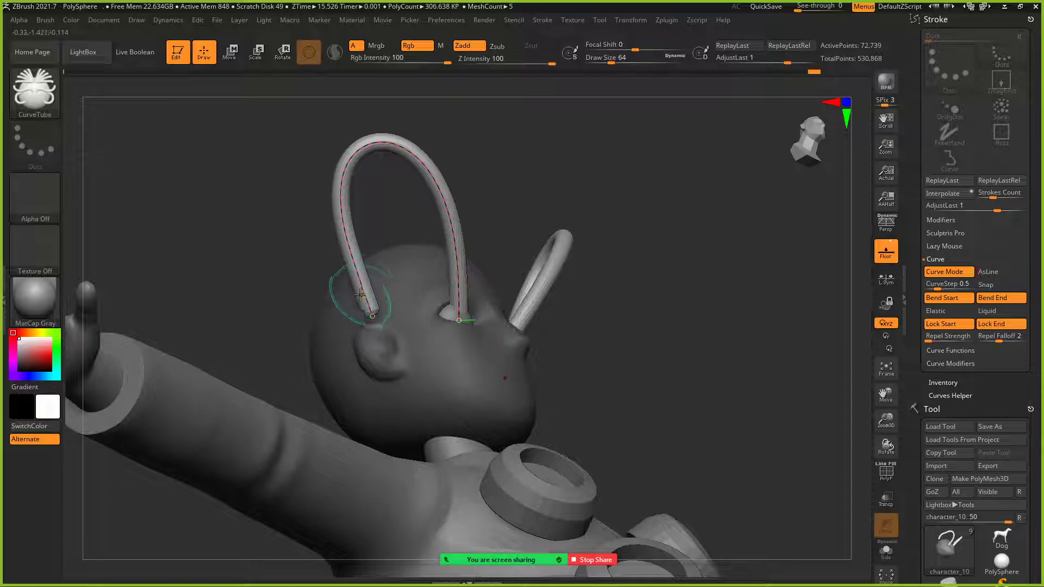
{"action": "left_click_drag", "start_coordinate": [342, 227], "coordinate": [326, 226]}
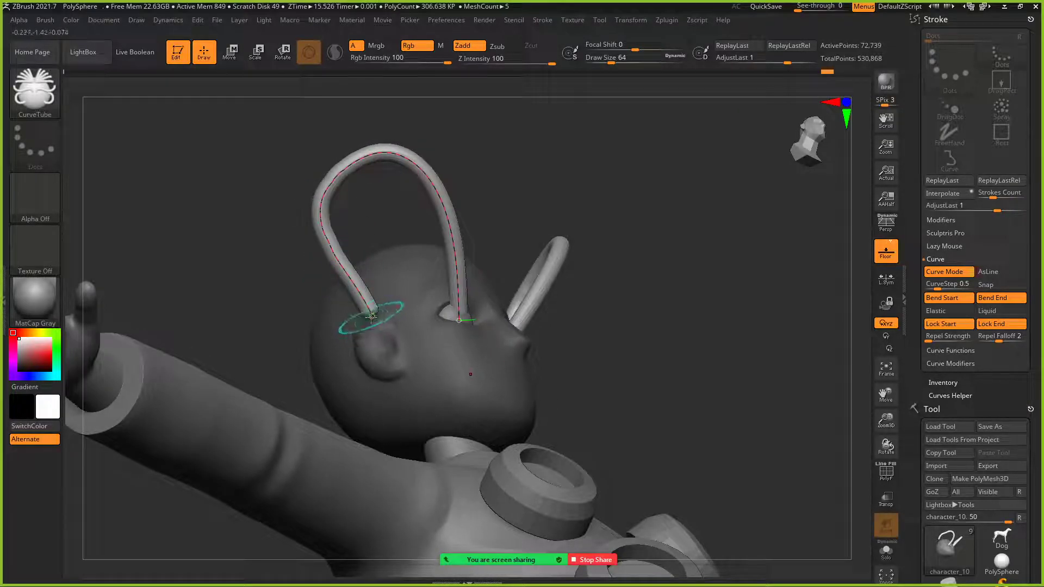
{"action": "left_click_drag", "start_coordinate": [638, 247], "coordinate": [401, 285]}
{"action": "left_click_drag", "start_coordinate": [351, 325], "coordinate": [389, 496]}
{"action": "left_click_drag", "start_coordinate": [507, 228], "coordinate": [425, 282]}
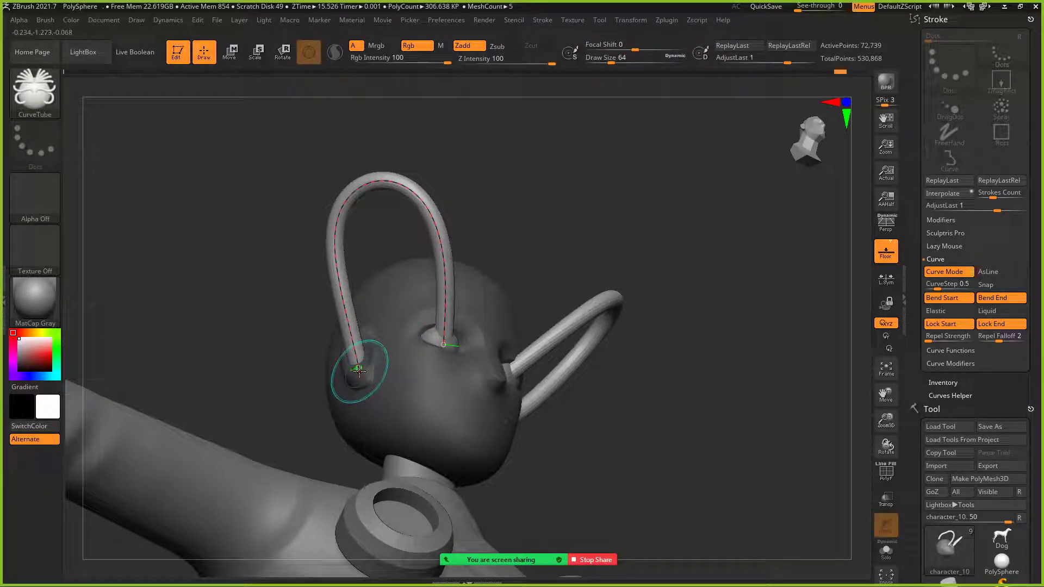
{"action": "left_click_drag", "start_coordinate": [230, 354], "coordinate": [212, 380]}
{"action": "mouse_move", "coordinate": [329, 360]}
{"action": "left_mouse_down"}
{"action": "mouse_move", "coordinate": [361, 356]}
{"action": "mouse_move", "coordinate": [347, 318]}
{"action": "left_mouse_up"}
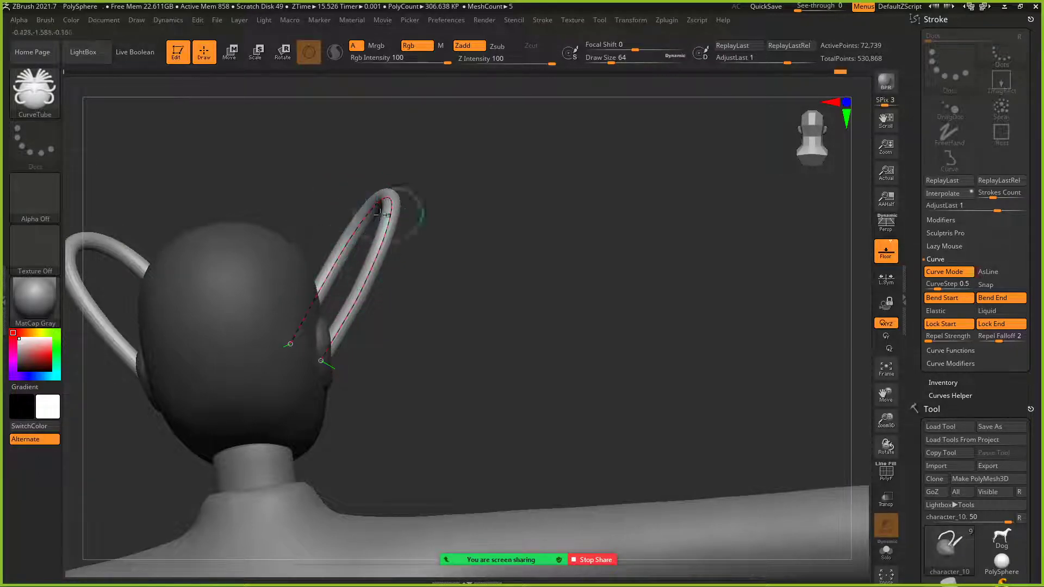
Step: Pull the tube loops between the eyes and ears outward from the sides of the head
{"action": "left_click_drag", "start_coordinate": [492, 277], "coordinate": [503, 263]}
{"action": "left_click_drag", "start_coordinate": [352, 299], "coordinate": [426, 321]}
{"action": "left_click_drag", "start_coordinate": [375, 265], "coordinate": [446, 258]}
{"action": "left_click_drag", "start_coordinate": [406, 317], "coordinate": [438, 335]}
{"action": "left_click_drag", "start_coordinate": [589, 305], "coordinate": [487, 310]}
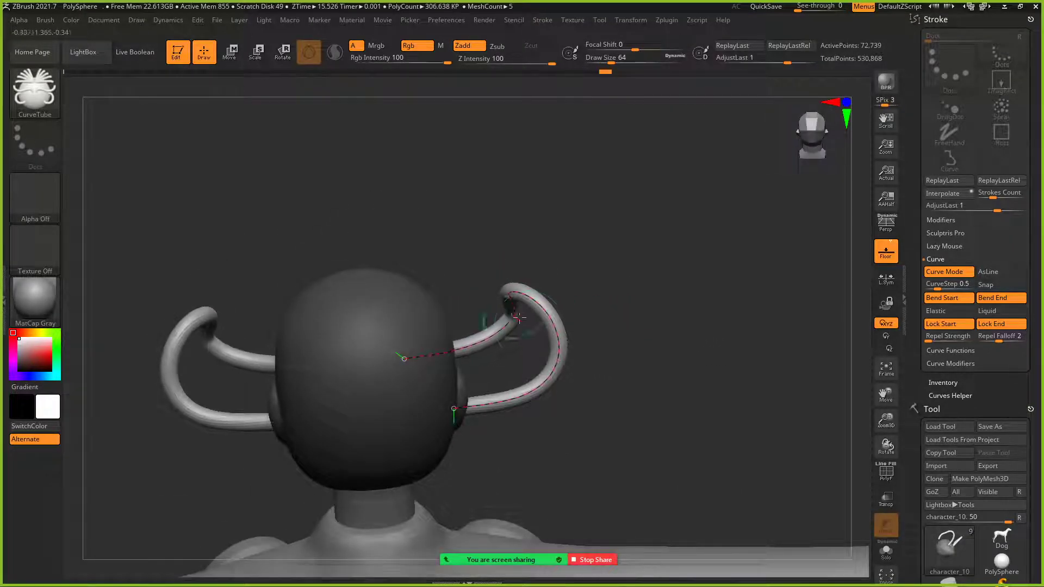
Step: Reshape the lower bends of the tube loops near the ears into a wider curve
{"action": "left_click_drag", "start_coordinate": [547, 366], "coordinate": [546, 401]}
{"action": "left_click_drag", "start_coordinate": [647, 364], "coordinate": [625, 401]}
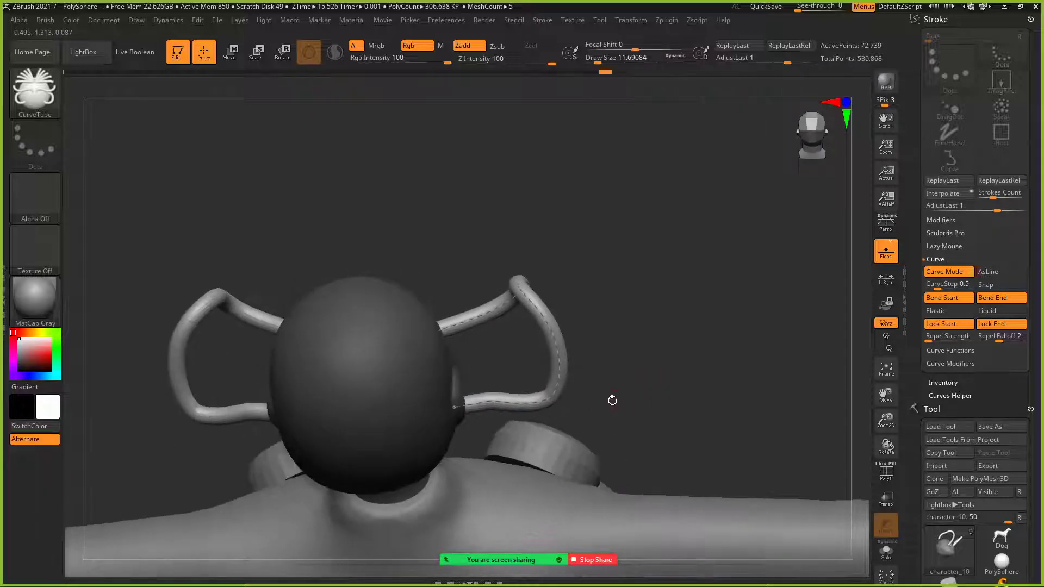
{"action": "left_click_drag", "start_coordinate": [543, 396], "coordinate": [570, 384]}
{"action": "left_click_drag", "start_coordinate": [742, 353], "coordinate": [618, 380]}
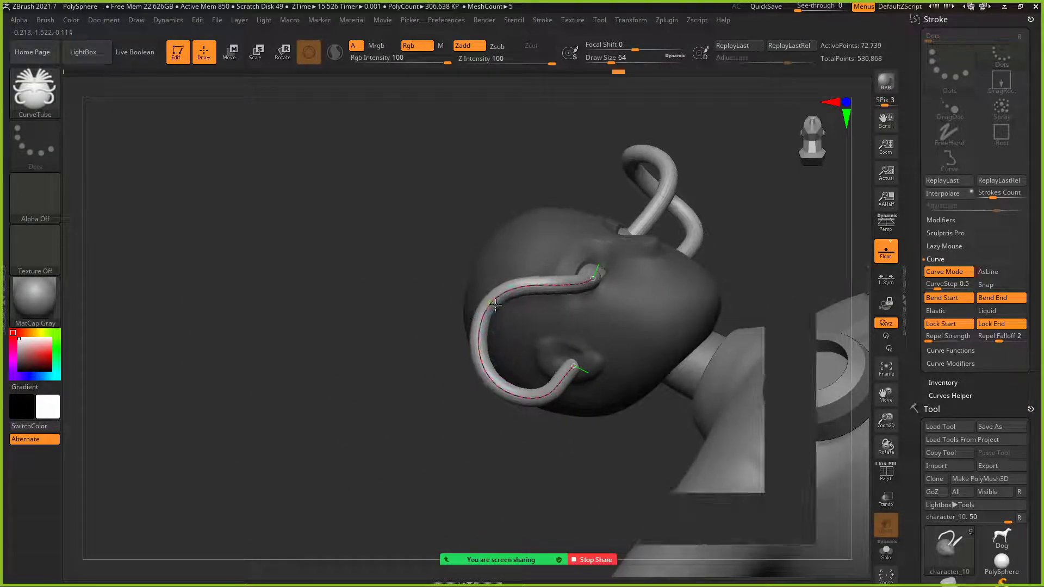
{"action": "left_click_drag", "start_coordinate": [485, 159], "coordinate": [543, 328]}
{"action": "left_click_drag", "start_coordinate": [501, 392], "coordinate": [527, 329]}
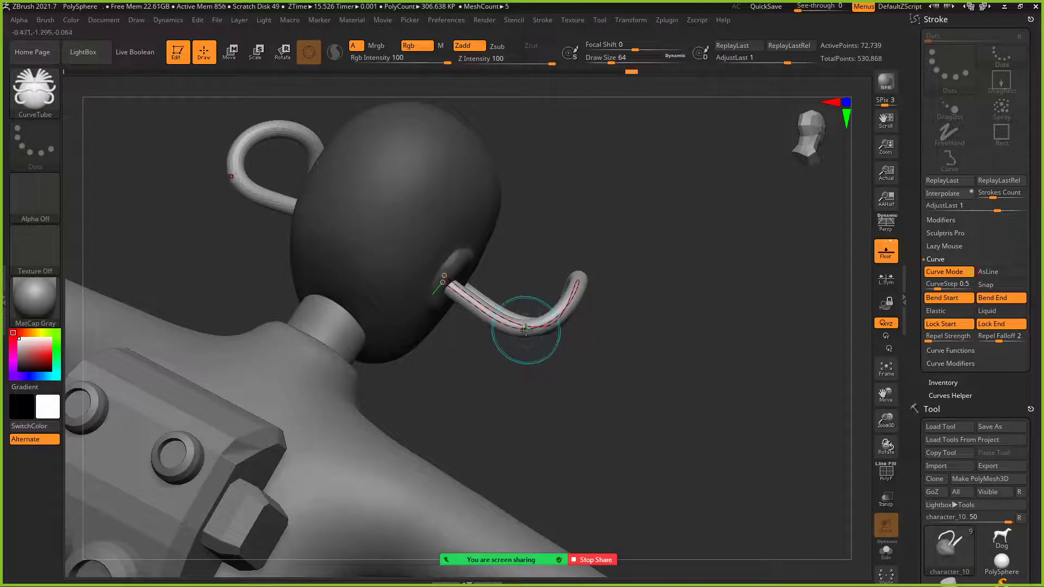
Step: Nudge the outer bends of the tube loops slightly farther from the head
{"action": "left_click", "coordinate": [526, 329]}
{"action": "mouse_move", "coordinate": [651, 359]}
{"action": "left_mouse_down"}
{"action": "mouse_move", "coordinate": [658, 415]}
{"action": "mouse_move", "coordinate": [687, 403]}
{"action": "mouse_move", "coordinate": [642, 325]}
{"action": "left_mouse_up"}
{"action": "left_click_drag", "start_coordinate": [569, 286], "coordinate": [579, 287]}
{"action": "left_click_drag", "start_coordinate": [566, 228], "coordinate": [576, 224]}
{"action": "left_click_drag", "start_coordinate": [641, 257], "coordinate": [603, 318]}
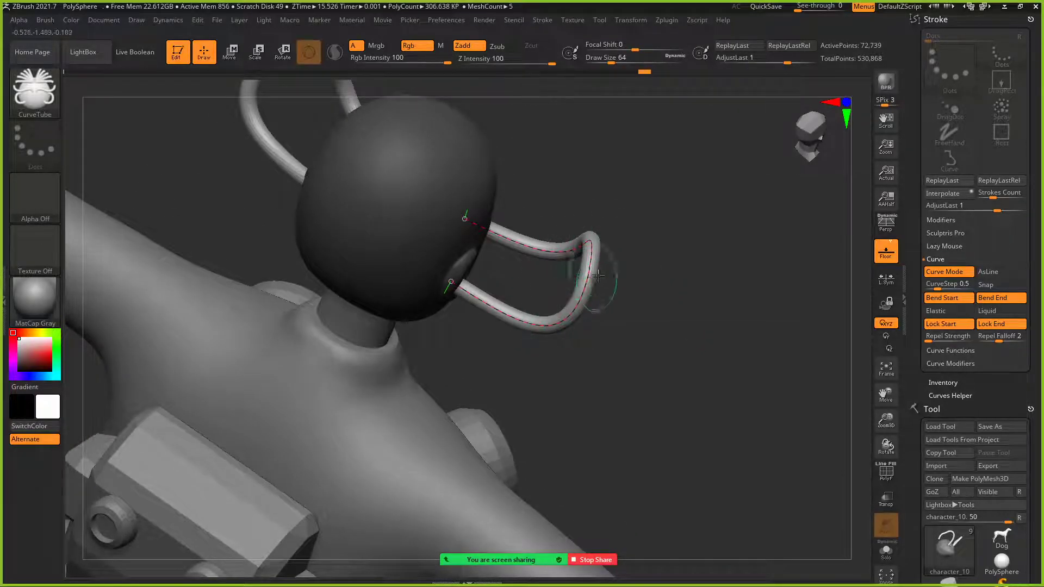
{"action": "mouse_move", "coordinate": [723, 336]}
{"action": "left_mouse_down"}
{"action": "mouse_move", "coordinate": [433, 365]}
{"action": "mouse_move", "coordinate": [403, 351]}
{"action": "mouse_move", "coordinate": [420, 376]}
{"action": "left_mouse_up"}
{"action": "left_click_drag", "start_coordinate": [485, 408], "coordinate": [272, 341], "text": "alt"}
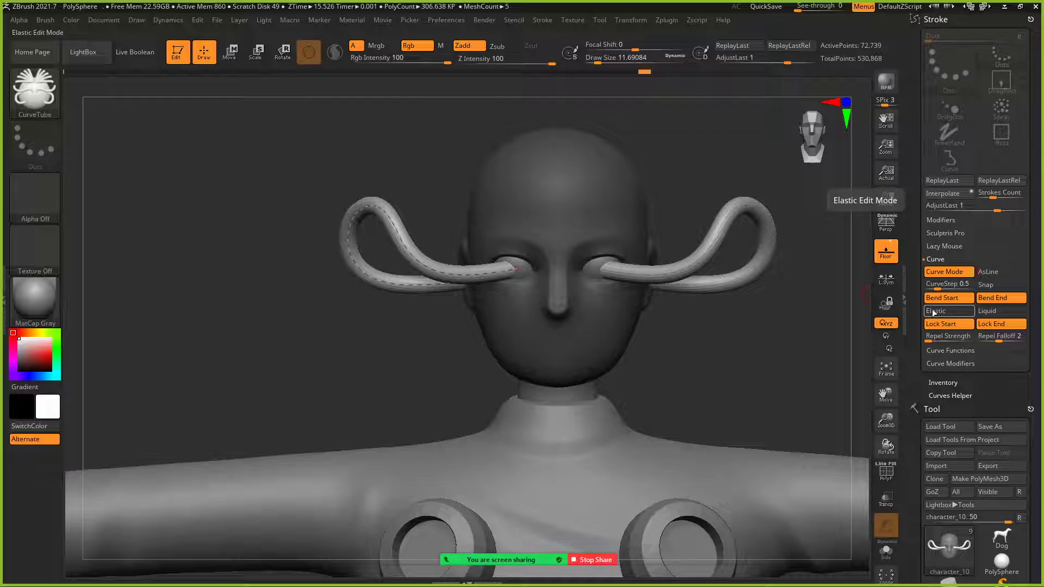
Step: Turn on the Elastic curve option and nudge the upper outer bend of the tube loops
{"action": "left_click", "coordinate": [937, 311]}
{"action": "left_click_drag", "start_coordinate": [353, 199], "coordinate": [354, 207]}
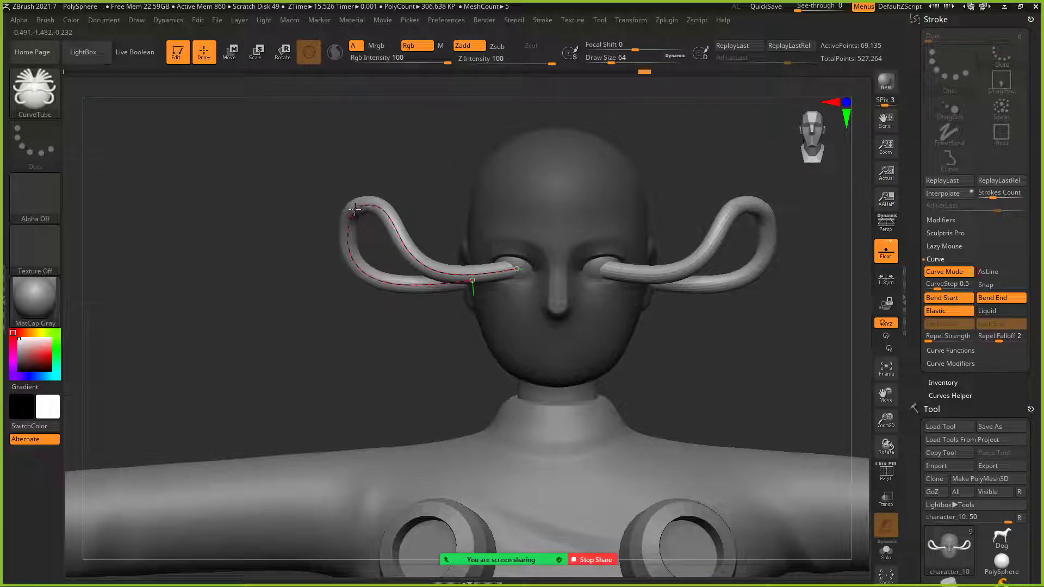
{"action": "left_click", "coordinate": [354, 207]}
Step: Switch the curves to Liquid mode, try pulling the tubes' upper bend outward, and undo the pull
{"action": "left_click", "coordinate": [982, 312]}
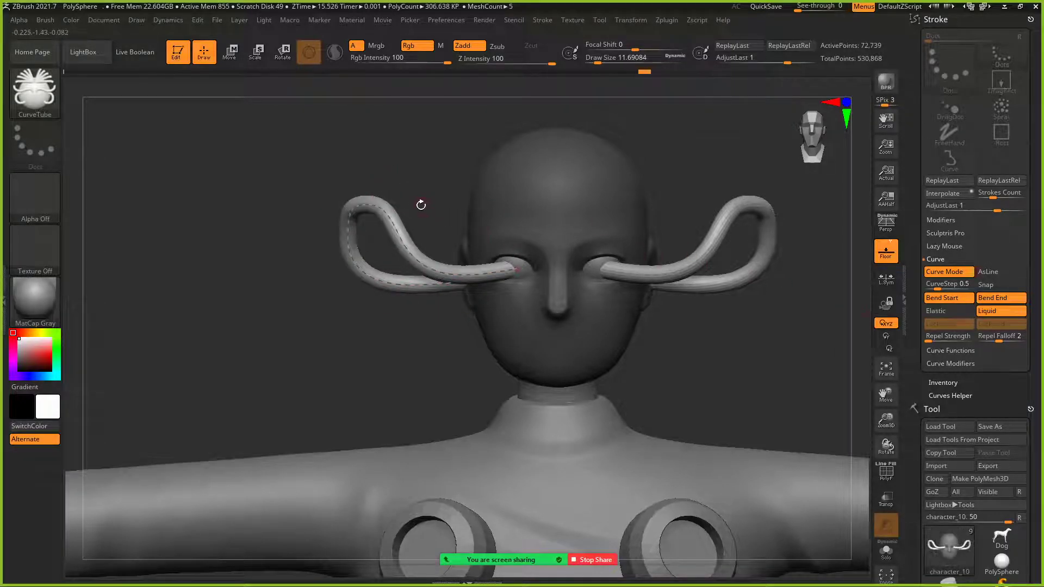
{"action": "mouse_move", "coordinate": [373, 187]}
{"action": "left_mouse_down"}
{"action": "mouse_move", "coordinate": [354, 150]}
{"action": "mouse_move", "coordinate": [338, 156]}
{"action": "left_mouse_up"}
{"action": "key", "text": "ctrl+z"}
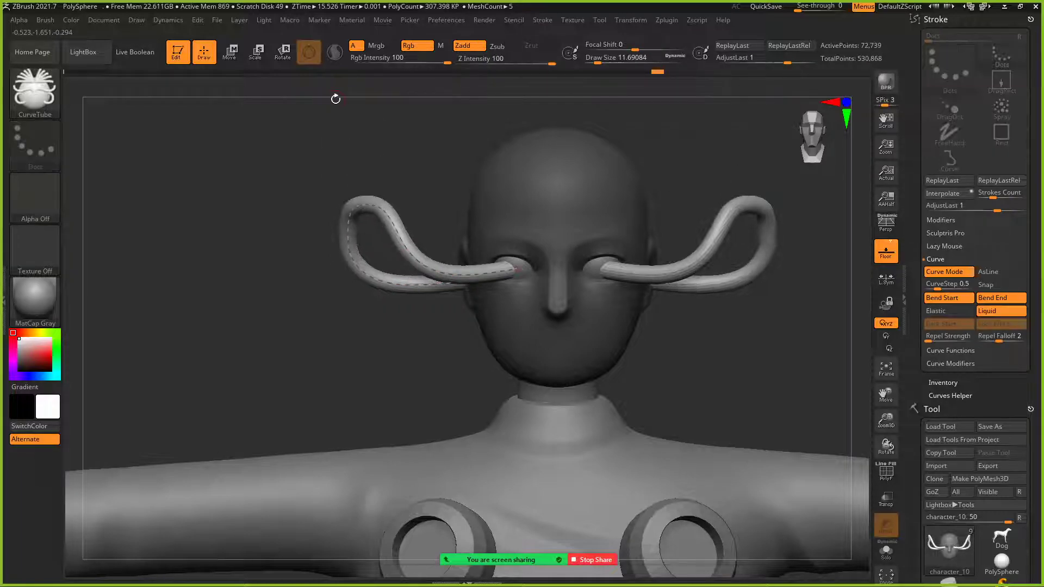
Step: Try Elastic mode again on the outer side of the tube loops, then turn it off
{"action": "left_click", "coordinate": [946, 313]}
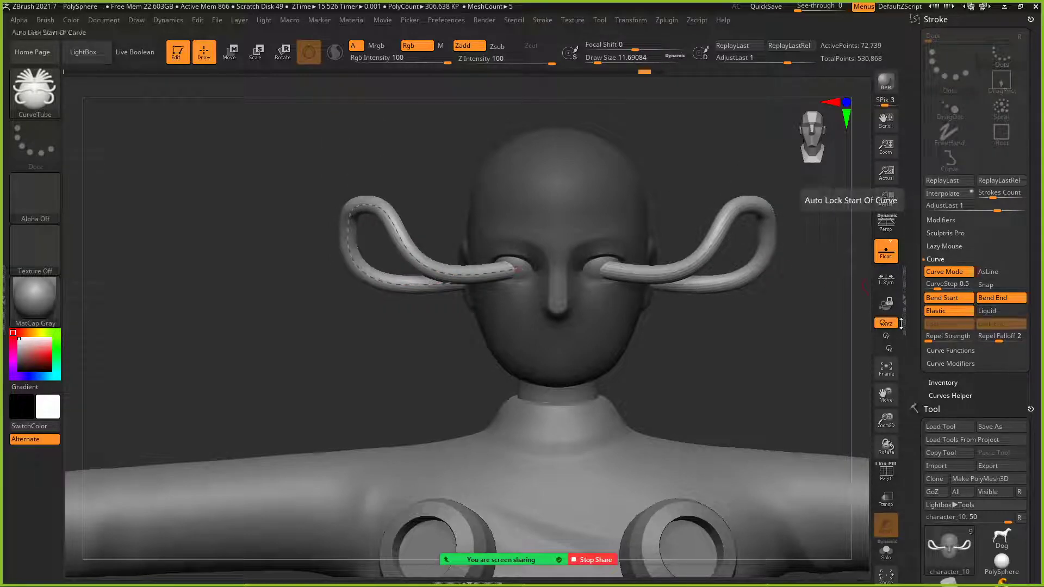
{"action": "mouse_move", "coordinate": [350, 248]}
{"action": "left_mouse_down"}
{"action": "mouse_move", "coordinate": [364, 263]}
{"action": "mouse_move", "coordinate": [338, 245]}
{"action": "left_mouse_up"}
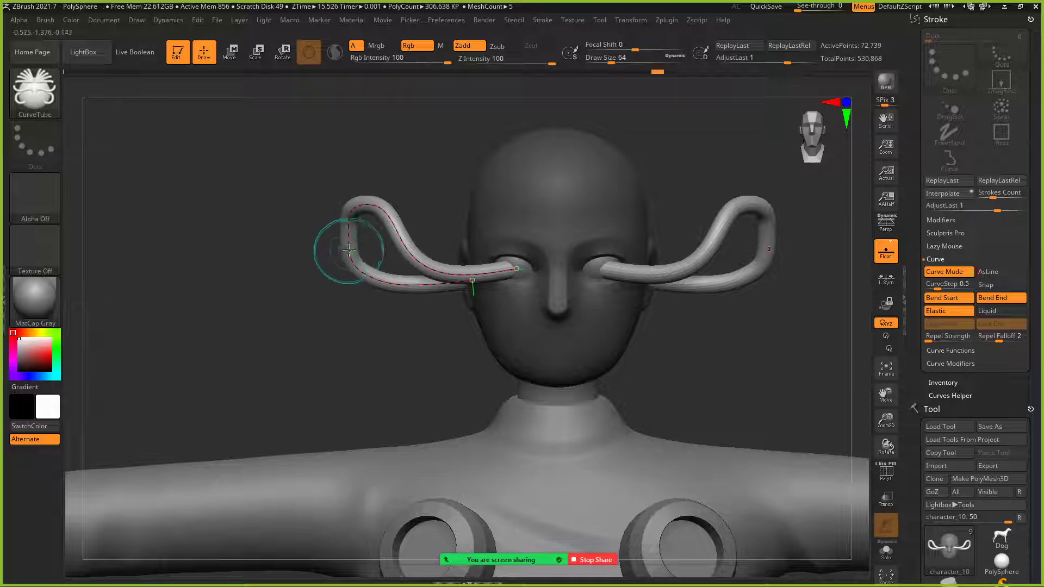
{"action": "left_click", "coordinate": [937, 311]}
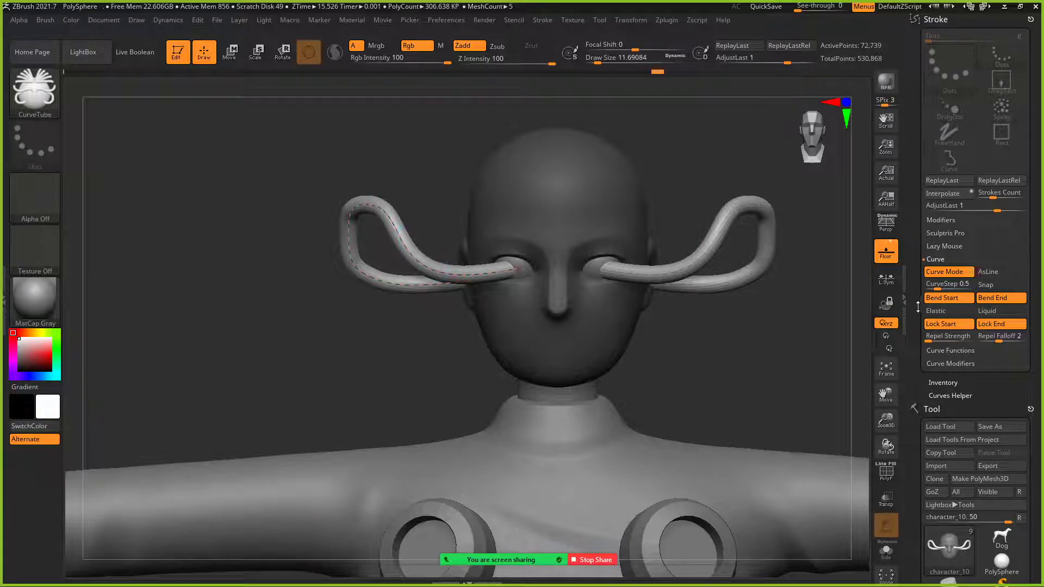
Step: Nudge the outer bend of the tube loops outward, turn on Elastic, and pull their outer side into three sharp corners
{"action": "left_click_drag", "start_coordinate": [350, 242], "coordinate": [336, 240]}
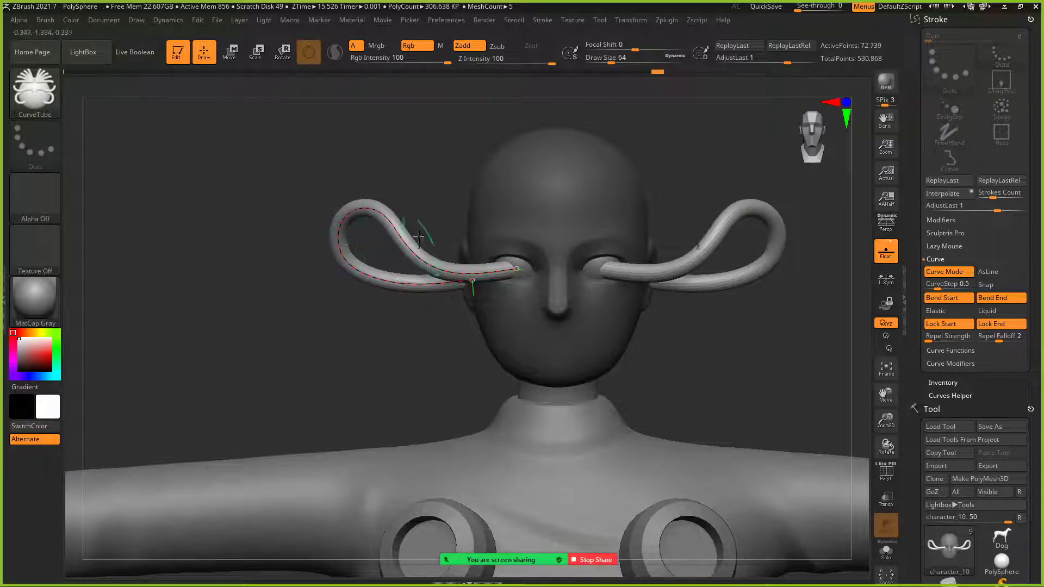
{"action": "left_click", "coordinate": [939, 314]}
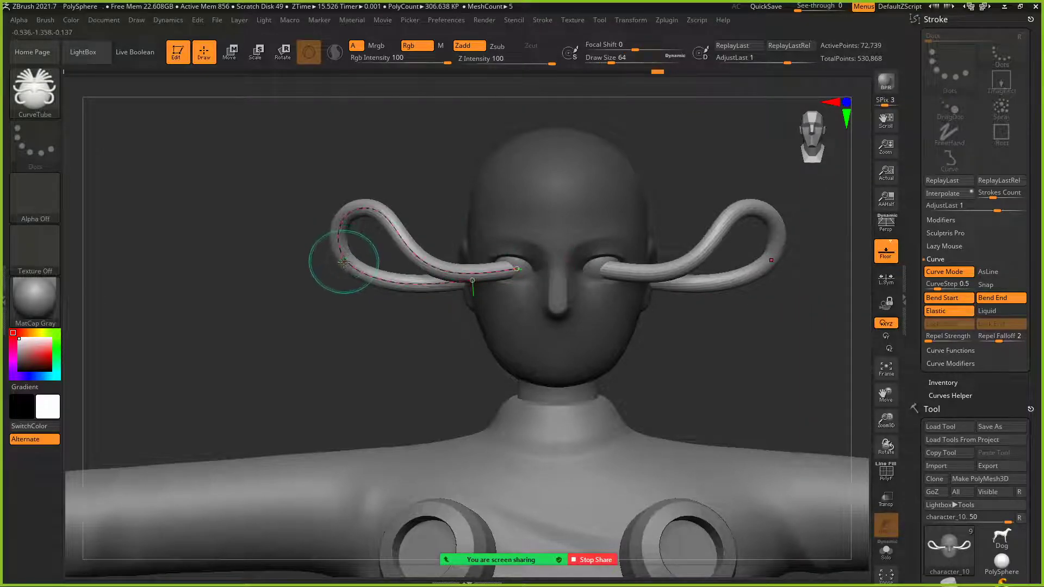
{"action": "left_click_drag", "start_coordinate": [348, 262], "coordinate": [251, 293]}
{"action": "left_click_drag", "start_coordinate": [303, 252], "coordinate": [280, 221]}
{"action": "left_click_drag", "start_coordinate": [316, 282], "coordinate": [317, 327]}
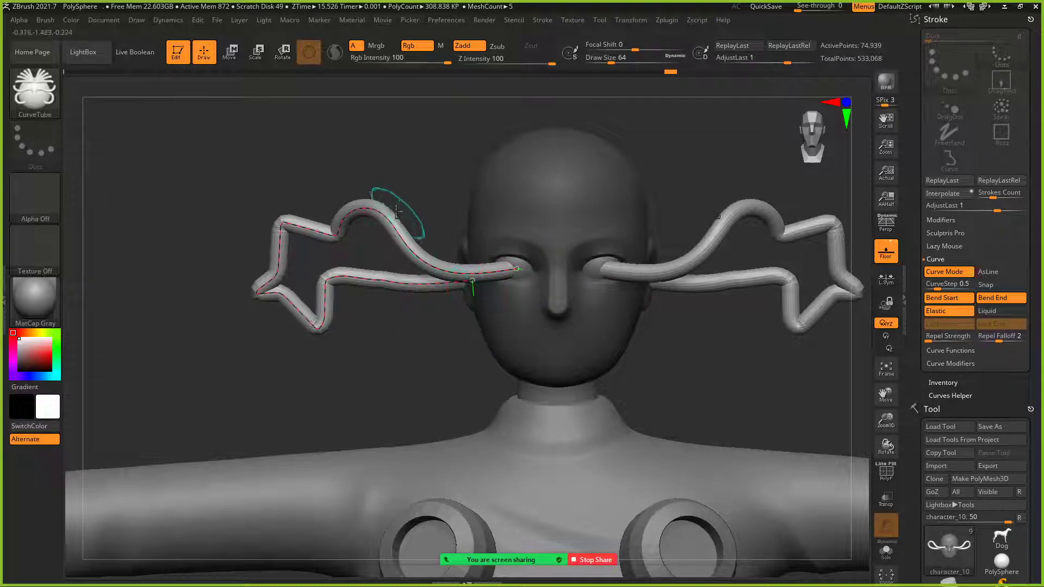
Step: Pull the upper run of the tubes up into two corners and the lower run down into another corner
{"action": "left_click_drag", "start_coordinate": [380, 214], "coordinate": [375, 183]}
{"action": "left_click_drag", "start_coordinate": [397, 235], "coordinate": [422, 220]}
{"action": "left_click_drag", "start_coordinate": [380, 279], "coordinate": [423, 327]}
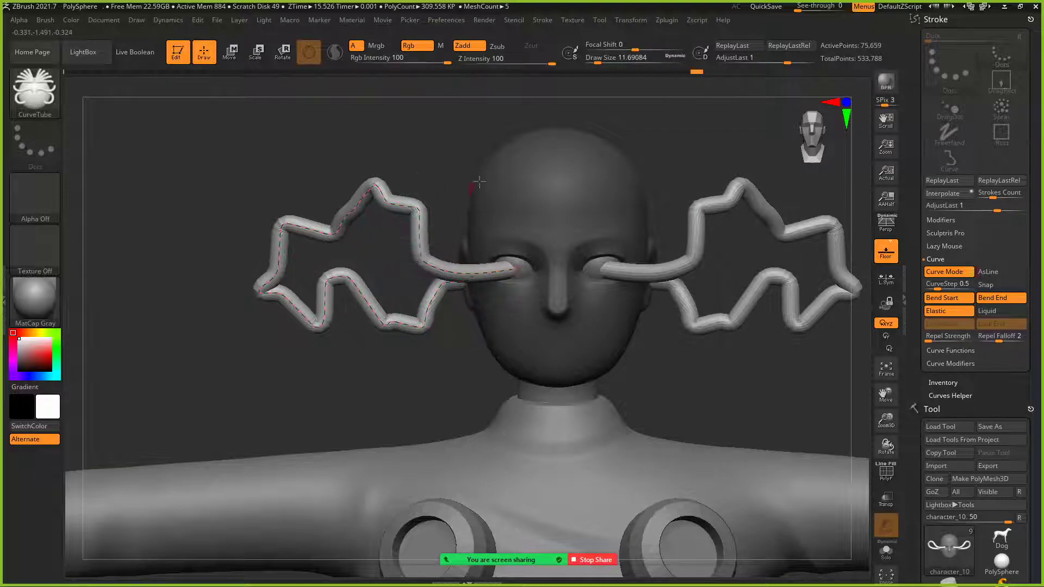
Step: Switch the curves to Liquid and stretch the tubes' upper inner, upper outer and outer sections into long points
{"action": "left_click", "coordinate": [987, 314]}
{"action": "left_click_drag", "start_coordinate": [420, 221], "coordinate": [455, 145]}
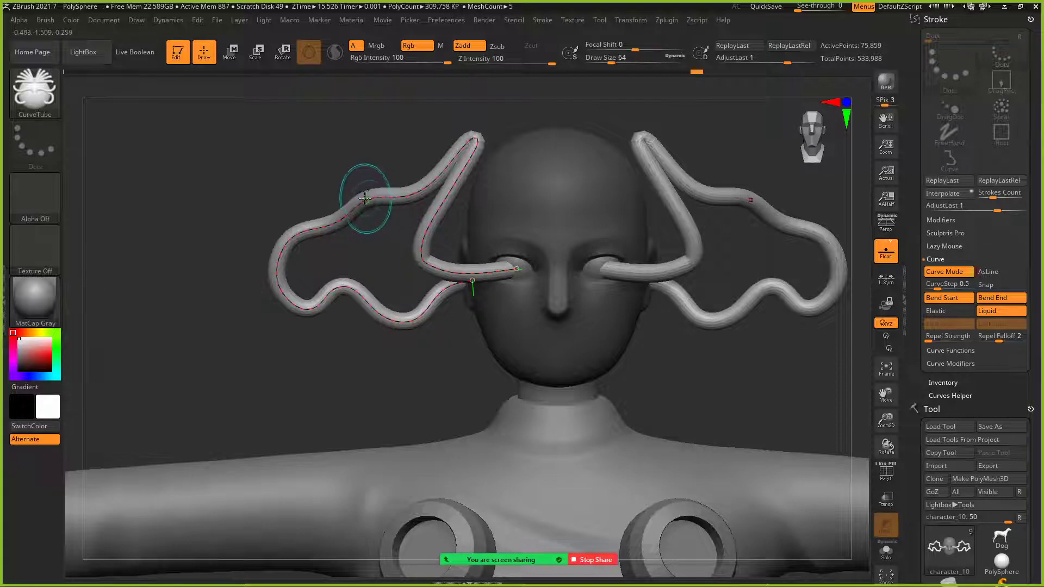
{"action": "left_click_drag", "start_coordinate": [364, 199], "coordinate": [303, 157]}
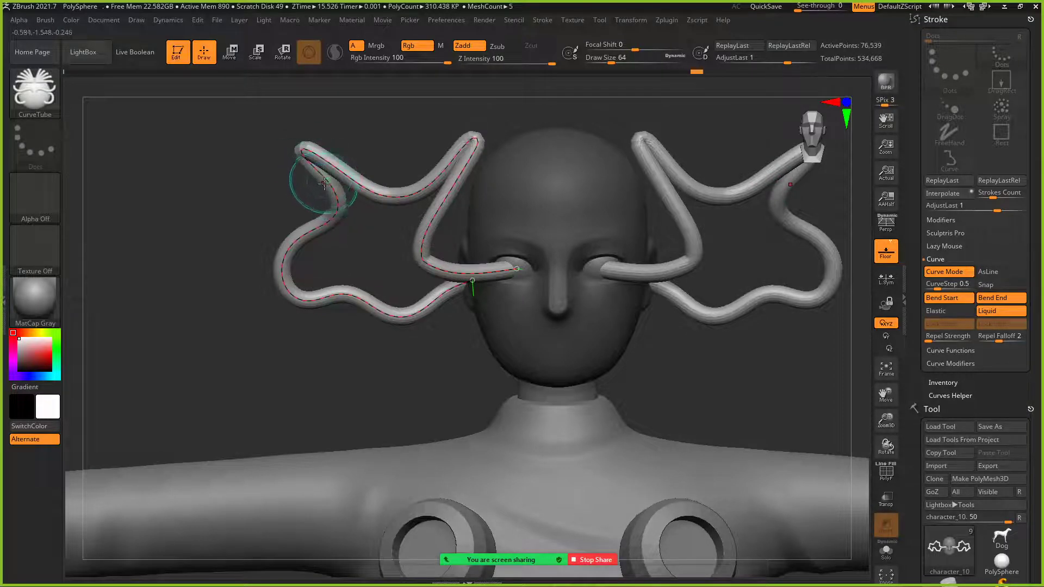
{"action": "left_click_drag", "start_coordinate": [303, 248], "coordinate": [197, 320]}
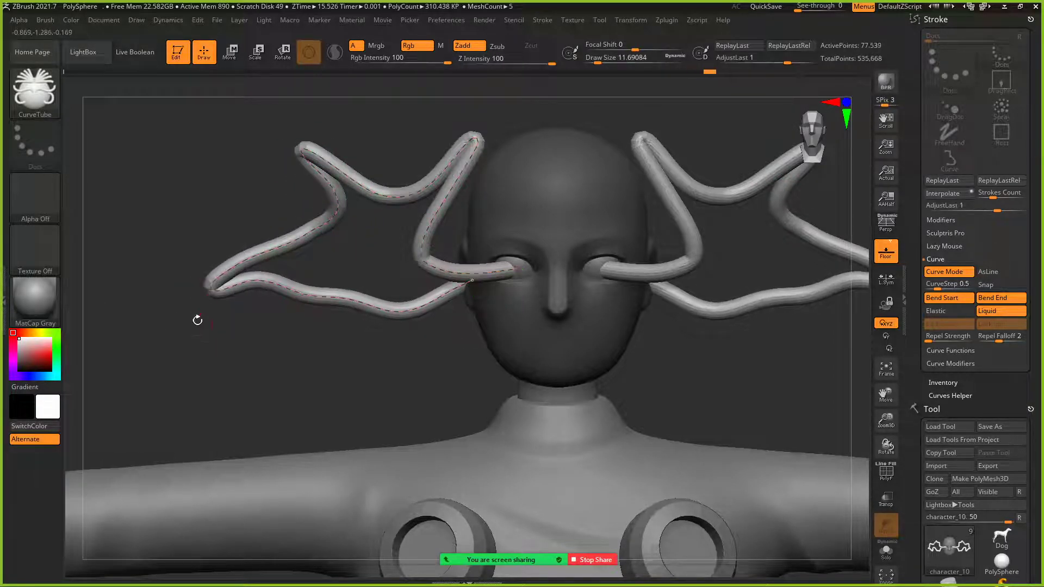
Step: Switch back to Elastic and pull the outer side of the tubes into a point outward and another toward the head
{"action": "left_click", "coordinate": [937, 313]}
{"action": "left_click_drag", "start_coordinate": [299, 233], "coordinate": [215, 191]}
{"action": "left_click_drag", "start_coordinate": [199, 193], "coordinate": [182, 197]}
{"action": "left_click_drag", "start_coordinate": [260, 240], "coordinate": [334, 258]}
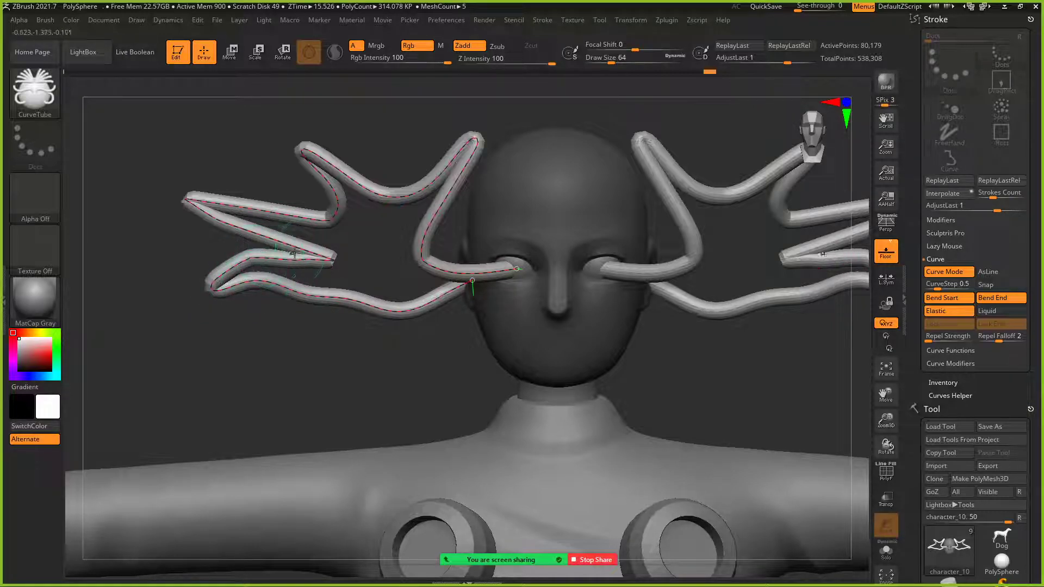
Step: Turn on Liquid again and stretch the inward folds and outer tip of the tubes into rounded finger-like shapes
{"action": "left_click", "coordinate": [986, 311]}
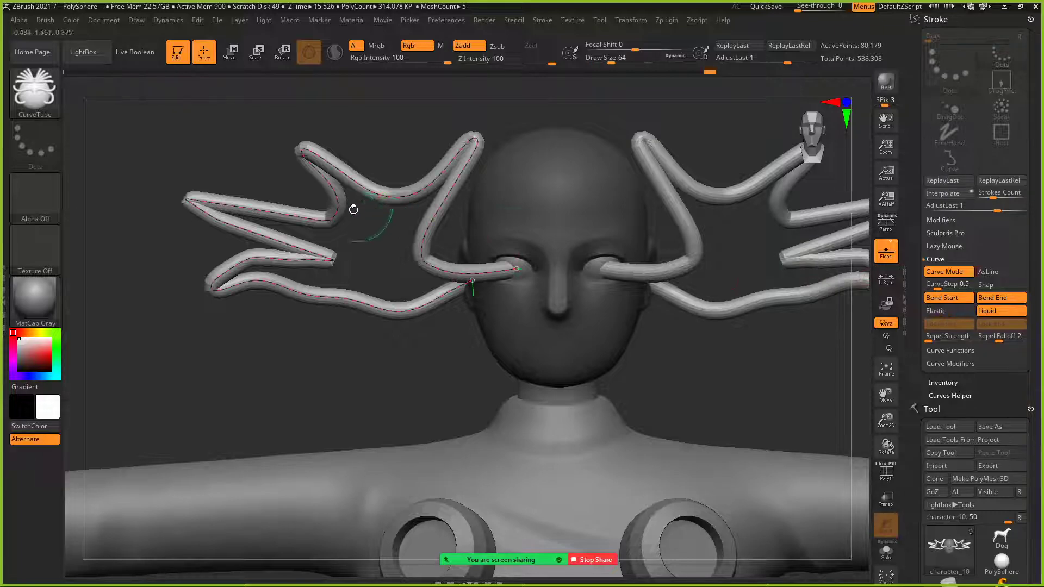
{"action": "left_click_drag", "start_coordinate": [326, 258], "coordinate": [357, 278]}
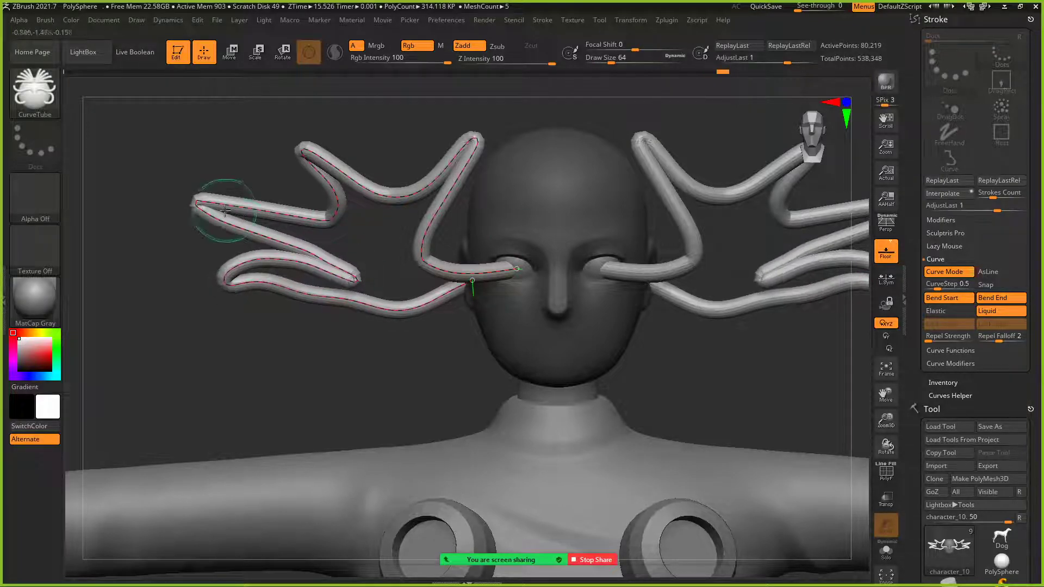
{"action": "left_click_drag", "start_coordinate": [201, 204], "coordinate": [192, 187]}
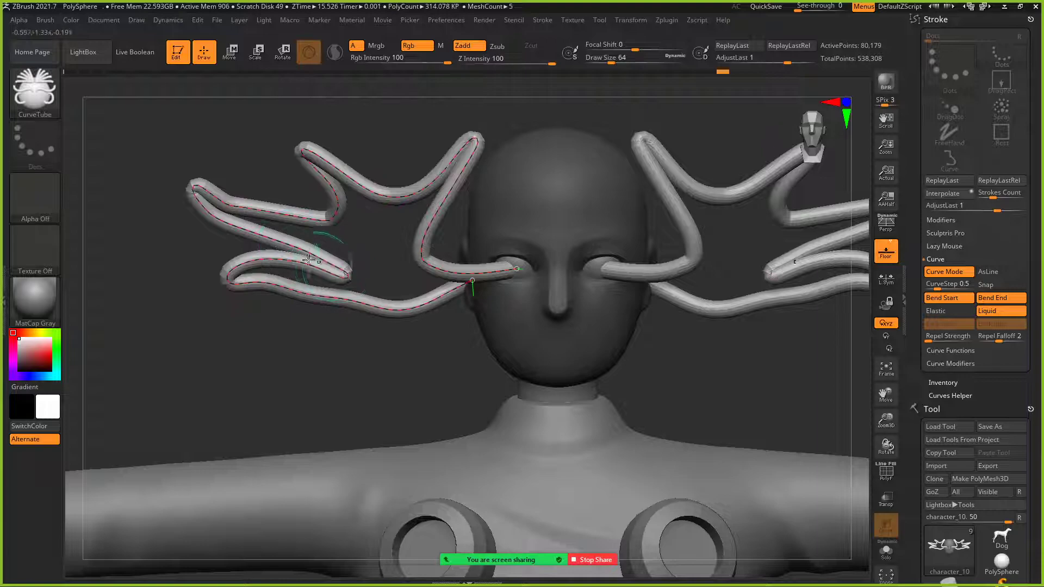
{"action": "left_click_drag", "start_coordinate": [303, 217], "coordinate": [390, 245]}
{"action": "left_click_drag", "start_coordinate": [325, 266], "coordinate": [350, 271]}
{"action": "mouse_move", "coordinate": [288, 121]}
{"action": "left_mouse_down"}
{"action": "mouse_move", "coordinate": [275, 114]}
{"action": "mouse_move", "coordinate": [279, 131]}
{"action": "left_mouse_up"}
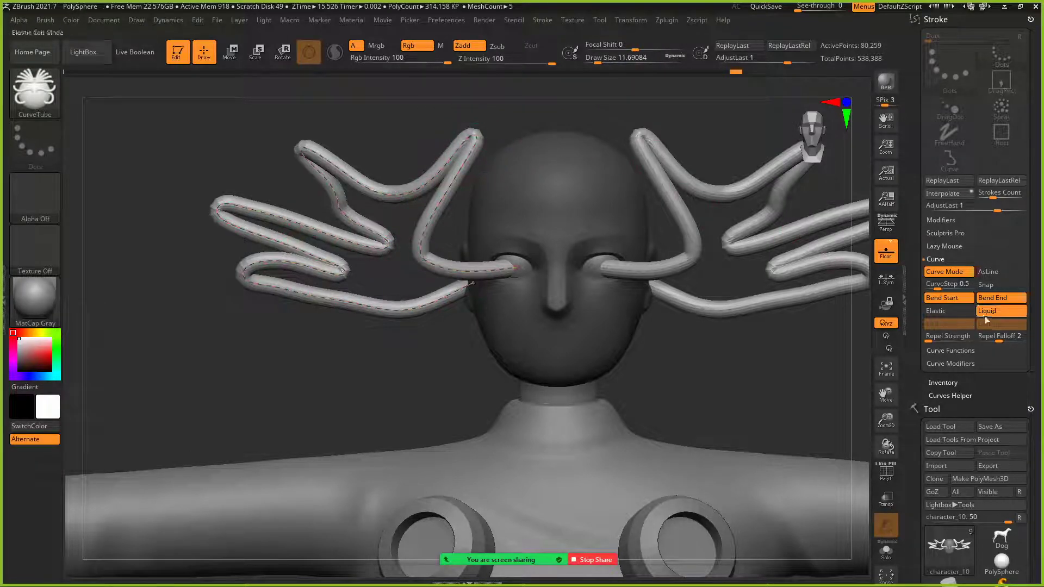
Step: Pull the tubes' upper tip beside the head downward in Liquid mode and draw the long folds into simpler loops
{"action": "left_click_drag", "start_coordinate": [597, 61], "coordinate": [611, 62]}
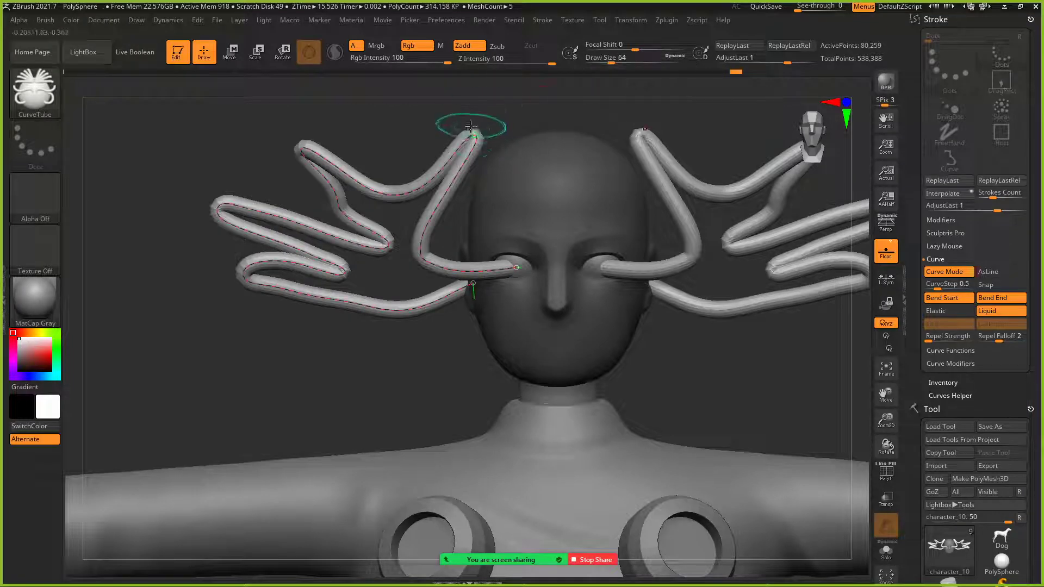
{"action": "left_click_drag", "start_coordinate": [472, 136], "coordinate": [415, 180]}
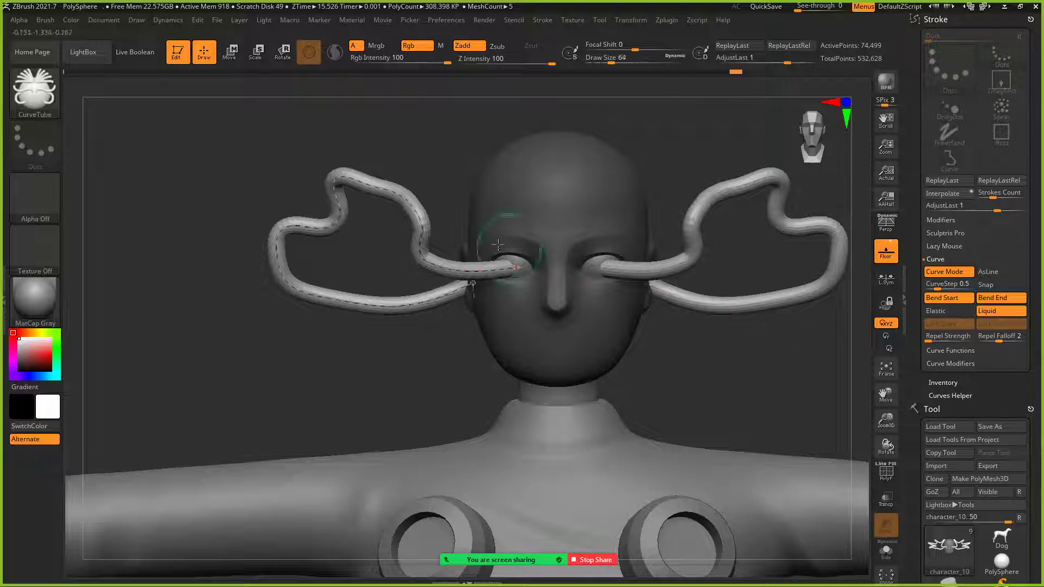
{"action": "left_click_drag", "start_coordinate": [422, 200], "coordinate": [410, 227]}
Step: Turn on Elastic and push the upper inner bend of the tube loops down and inward to shorten them
{"action": "left_click", "coordinate": [940, 312]}
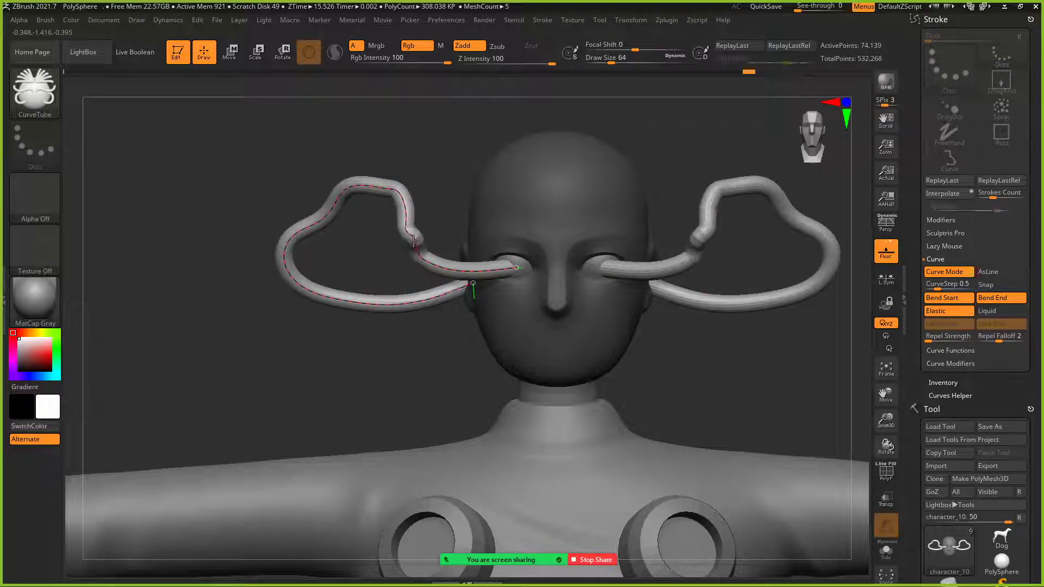
{"action": "left_click_drag", "start_coordinate": [424, 165], "coordinate": [394, 247]}
{"action": "left_click_drag", "start_coordinate": [384, 209], "coordinate": [268, 291]}
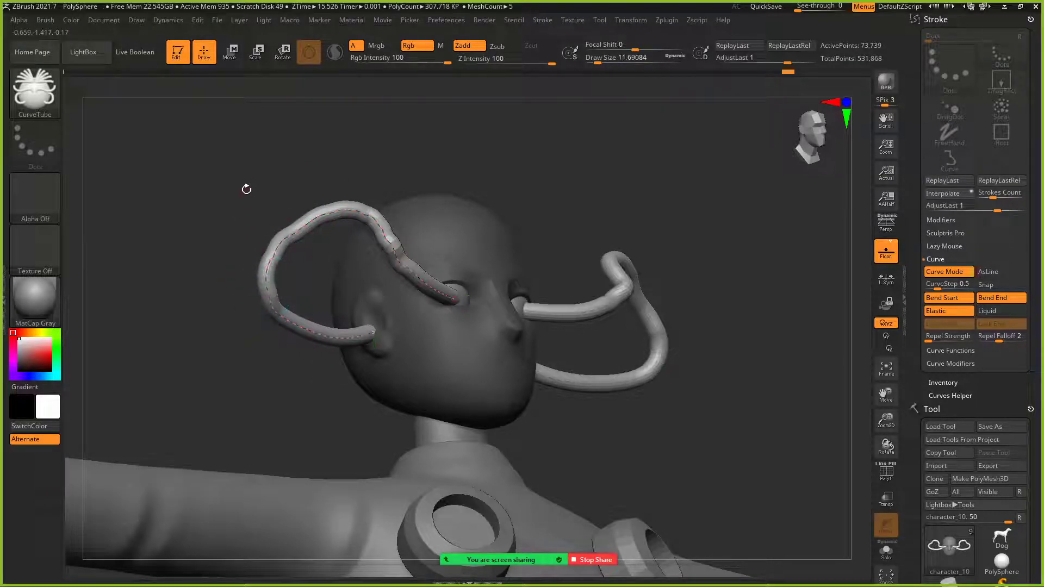
{"action": "left_click_drag", "start_coordinate": [249, 193], "coordinate": [221, 194]}
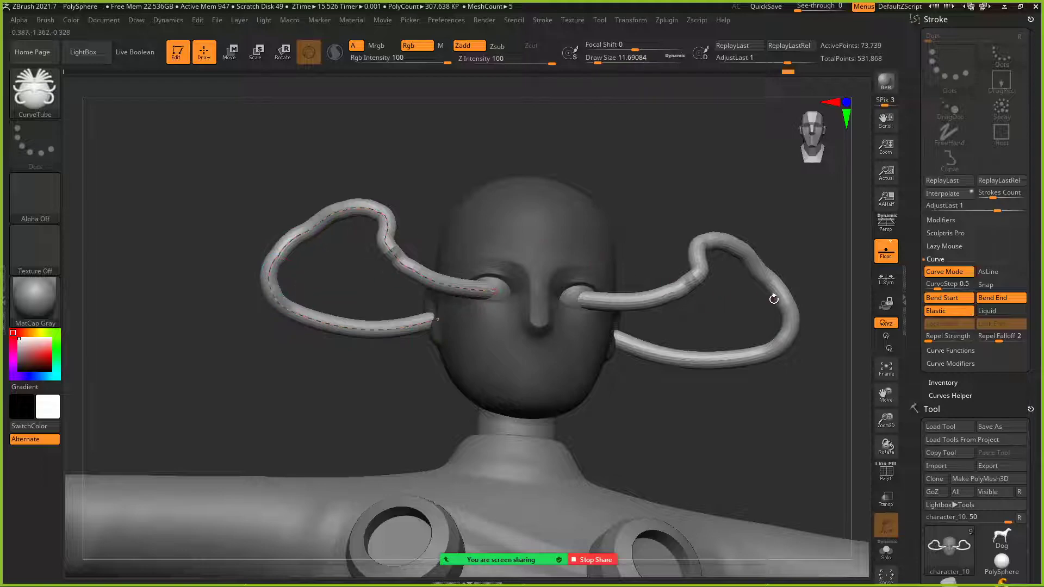
Step: Switch to Liquid and push down the bump on the upper run of the tubes to smooth the loops
{"action": "left_click", "coordinate": [988, 314]}
{"action": "left_click_drag", "start_coordinate": [363, 206], "coordinate": [424, 276]}
{"action": "mouse_move", "coordinate": [354, 214]}
{"action": "left_mouse_down"}
{"action": "mouse_move", "coordinate": [367, 228]}
{"action": "mouse_move", "coordinate": [360, 224]}
{"action": "left_mouse_up"}
{"action": "left_click_drag", "start_coordinate": [309, 175], "coordinate": [394, 138]}
{"action": "left_click_drag", "start_coordinate": [363, 236], "coordinate": [381, 236]}
{"action": "left_click_drag", "start_coordinate": [446, 177], "coordinate": [343, 218]}
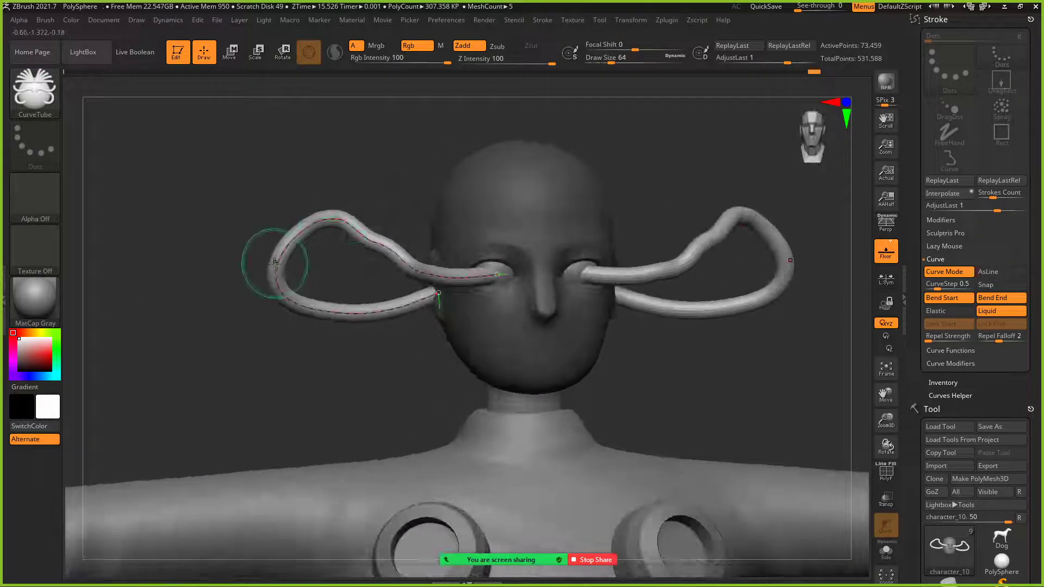
Step: Push the lower outer bend and upper run of the tube loops inward, working from several viewing angles
{"action": "left_click_drag", "start_coordinate": [314, 149], "coordinate": [267, 195]}
{"action": "left_click_drag", "start_coordinate": [291, 281], "coordinate": [302, 289]}
{"action": "mouse_move", "coordinate": [310, 340]}
{"action": "left_mouse_down"}
{"action": "mouse_move", "coordinate": [251, 336]}
{"action": "mouse_move", "coordinate": [374, 290]}
{"action": "mouse_move", "coordinate": [344, 273]}
{"action": "mouse_move", "coordinate": [330, 286]}
{"action": "left_mouse_up"}
{"action": "mouse_move", "coordinate": [345, 248]}
{"action": "left_mouse_down"}
{"action": "mouse_move", "coordinate": [331, 249]}
{"action": "mouse_move", "coordinate": [328, 273]}
{"action": "mouse_move", "coordinate": [320, 240]}
{"action": "mouse_move", "coordinate": [299, 224]}
{"action": "mouse_move", "coordinate": [299, 236]}
{"action": "left_mouse_up"}
{"action": "left_click_drag", "start_coordinate": [410, 230], "coordinate": [294, 247]}
{"action": "left_click_drag", "start_coordinate": [329, 281], "coordinate": [363, 305]}
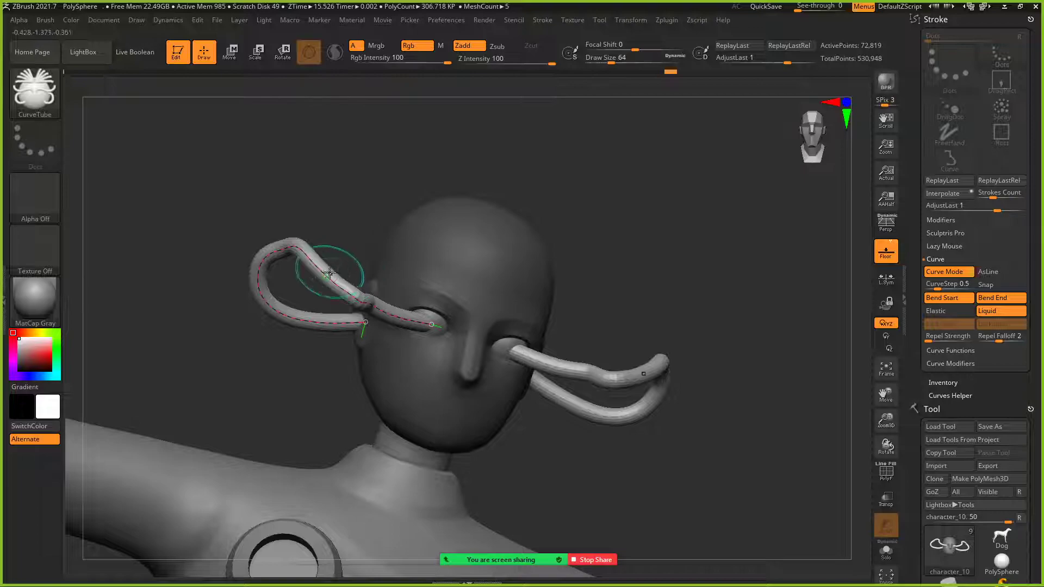
Step: Adjust the kink in the upper run of the tubes between the eyes and the loops' top bend
{"action": "left_click_drag", "start_coordinate": [293, 255], "coordinate": [311, 263]}
{"action": "mouse_move", "coordinate": [348, 218]}
{"action": "left_mouse_down"}
{"action": "mouse_move", "coordinate": [314, 156]}
{"action": "mouse_move", "coordinate": [364, 229]}
{"action": "left_mouse_up"}
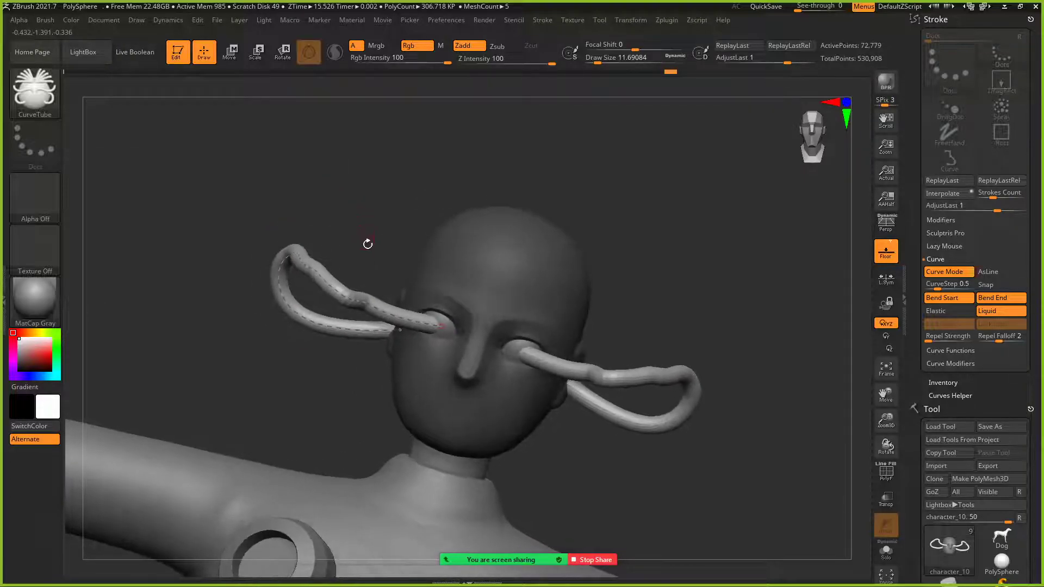
{"action": "mouse_move", "coordinate": [354, 289]}
{"action": "left_mouse_down"}
{"action": "mouse_move", "coordinate": [303, 232]}
{"action": "mouse_move", "coordinate": [340, 279]}
{"action": "left_mouse_up"}
{"action": "left_click_drag", "start_coordinate": [261, 190], "coordinate": [313, 168]}
{"action": "left_click_drag", "start_coordinate": [352, 275], "coordinate": [344, 292]}
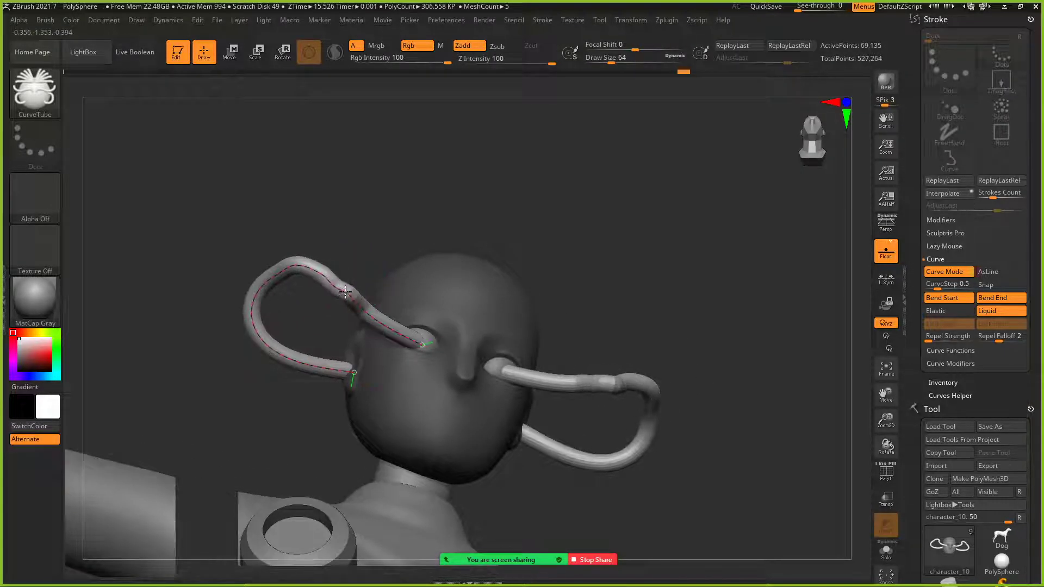
{"action": "left_click_drag", "start_coordinate": [359, 214], "coordinate": [397, 194]}
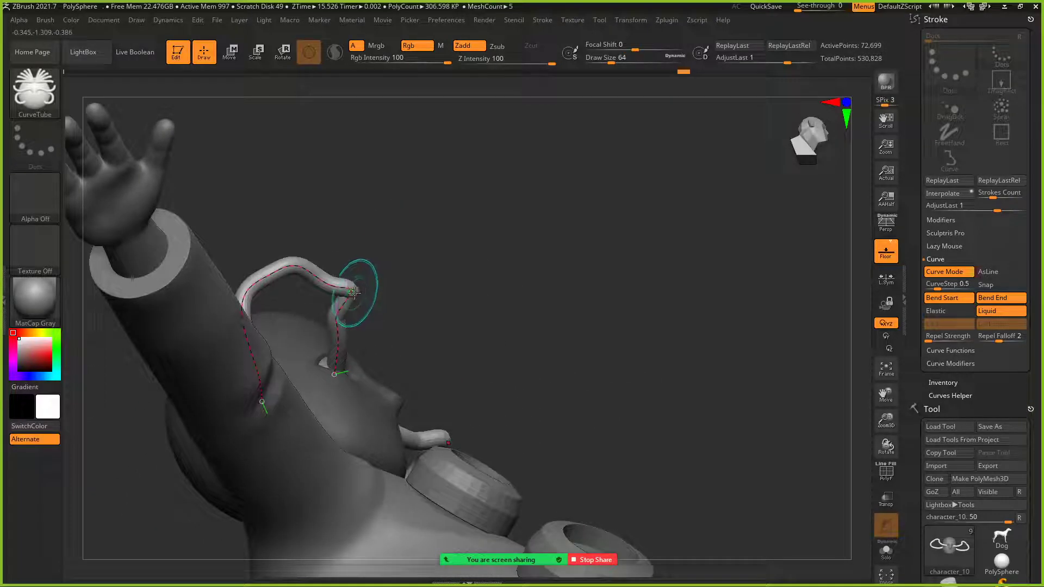
{"action": "left_click_drag", "start_coordinate": [354, 294], "coordinate": [328, 303]}
{"action": "left_click_drag", "start_coordinate": [408, 268], "coordinate": [365, 292]}
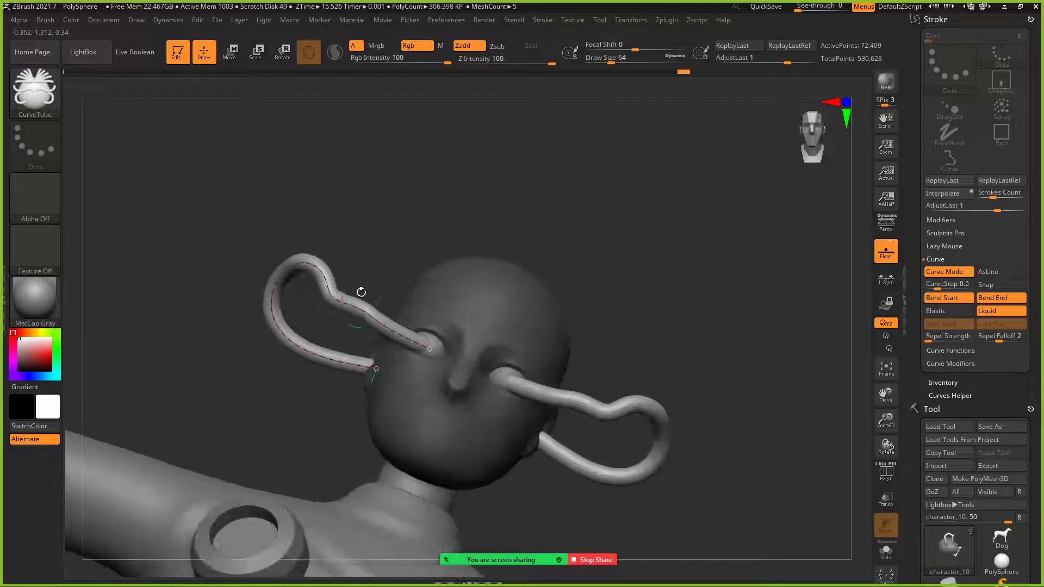
Step: Pull the tubes' remaining bends into line so the run from the eyes to the outer bends is smoother
{"action": "mouse_move", "coordinate": [298, 264]}
{"action": "left_mouse_down"}
{"action": "mouse_move", "coordinate": [250, 200]}
{"action": "mouse_move", "coordinate": [326, 296]}
{"action": "mouse_move", "coordinate": [426, 348]}
{"action": "left_mouse_up"}
{"action": "left_click_drag", "start_coordinate": [468, 205], "coordinate": [501, 168]}
{"action": "left_click_drag", "start_coordinate": [393, 356], "coordinate": [375, 344]}
{"action": "mouse_move", "coordinate": [442, 252]}
{"action": "left_mouse_down"}
{"action": "mouse_move", "coordinate": [446, 221]}
{"action": "mouse_move", "coordinate": [410, 180]}
{"action": "mouse_move", "coordinate": [413, 187]}
{"action": "left_mouse_up"}
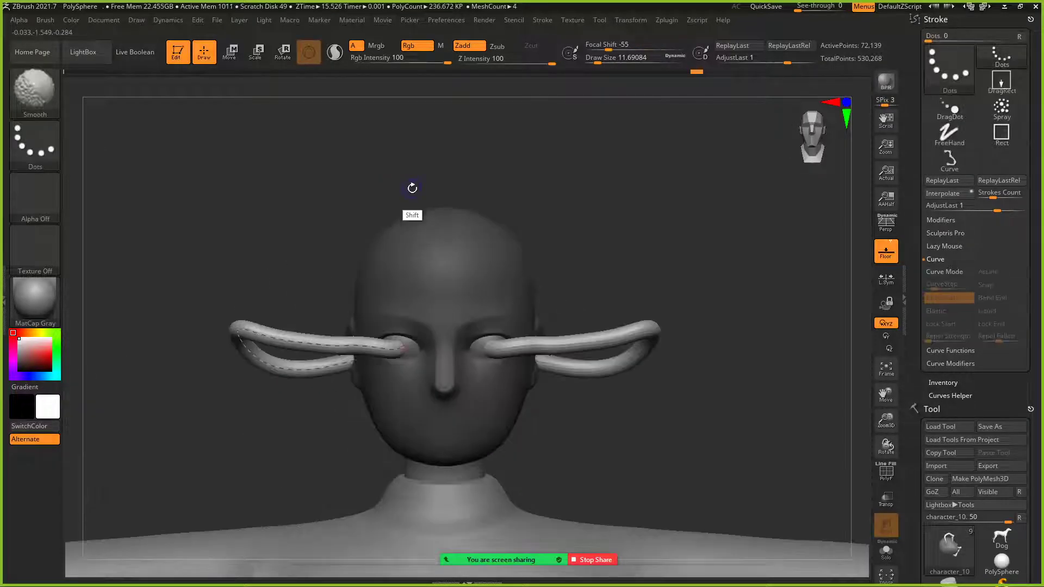
Step: Set the Draw Size to 64 and regenerate the mirrored tubes with a much thicker diameter
{"action": "left_click_drag", "start_coordinate": [249, 208], "coordinate": [450, 135], "text": "alt"}
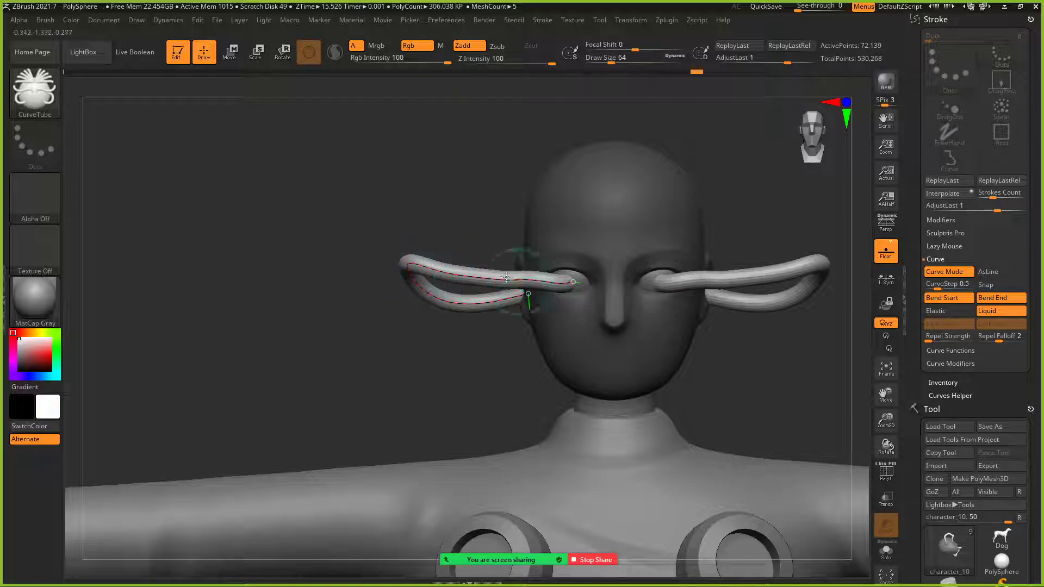
{"action": "key", "text": "s"}
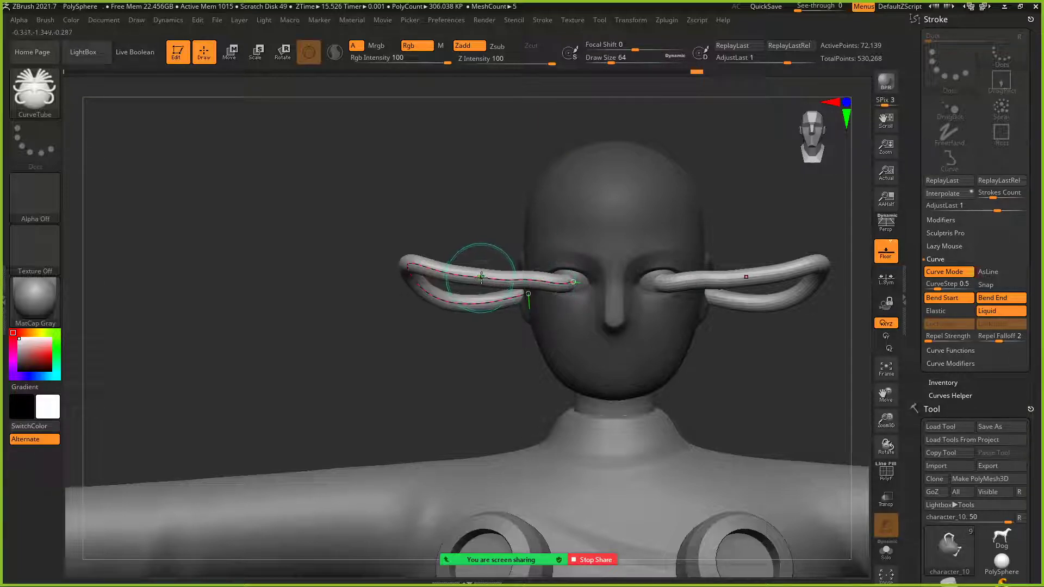
{"action": "left_click", "coordinate": [603, 61]}
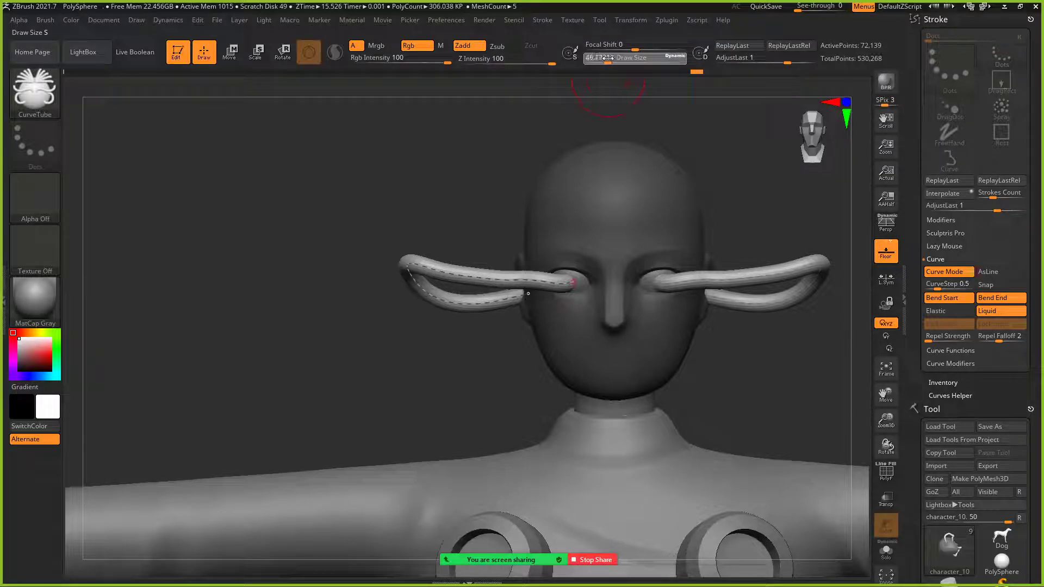
{"action": "left_click_drag", "start_coordinate": [607, 58], "coordinate": [603, 58]}
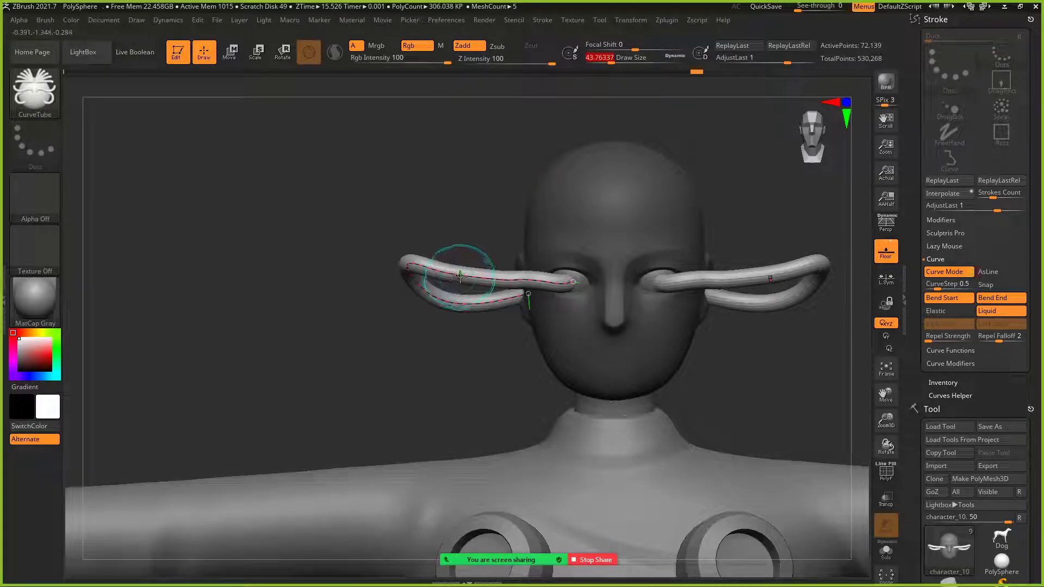
{"action": "type", "text": "64"}
{"action": "key", "text": "Return"}
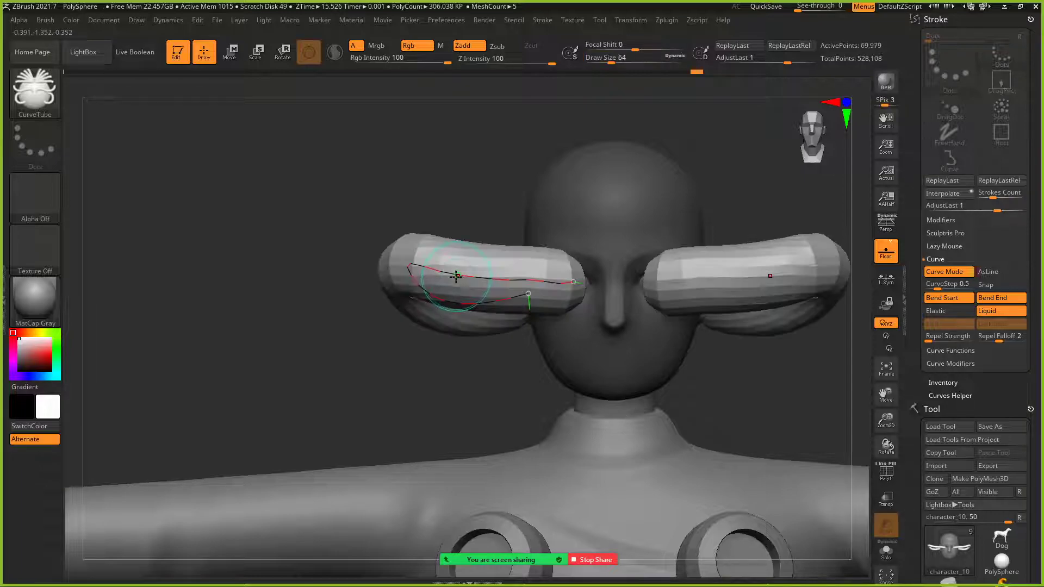
Step: Reduce the Draw Size to 7.4673 and regenerate the mirrored tubes with a thin diameter
{"action": "left_click_drag", "start_coordinate": [611, 59], "coordinate": [595, 59]}
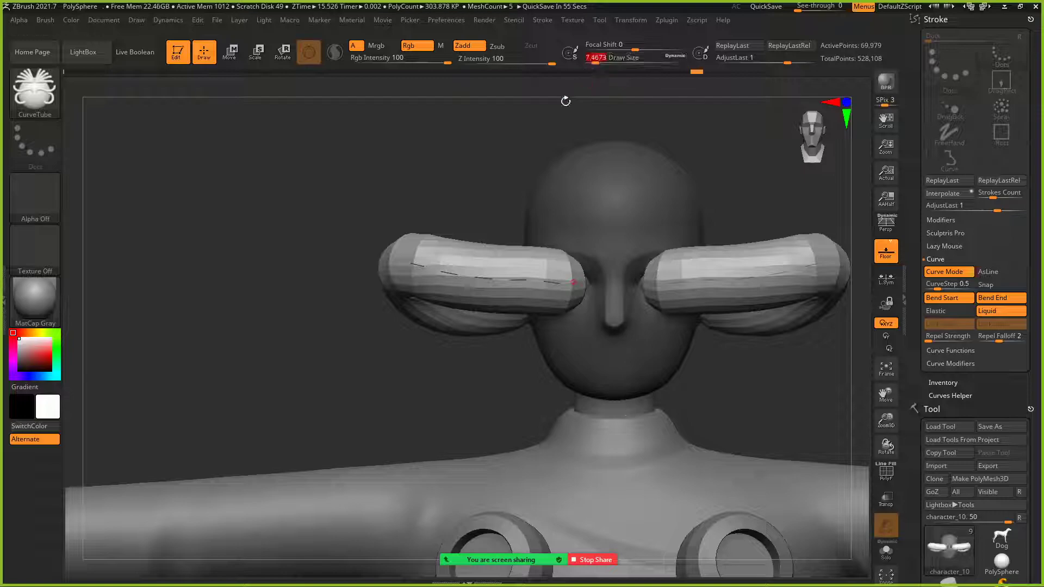
{"action": "left_click", "coordinate": [471, 276]}
{"action": "mouse_move", "coordinate": [478, 186]}
{"action": "left_mouse_down"}
{"action": "mouse_move", "coordinate": [497, 97]}
{"action": "mouse_move", "coordinate": [534, 82]}
{"action": "mouse_move", "coordinate": [479, 87]}
{"action": "left_mouse_up"}
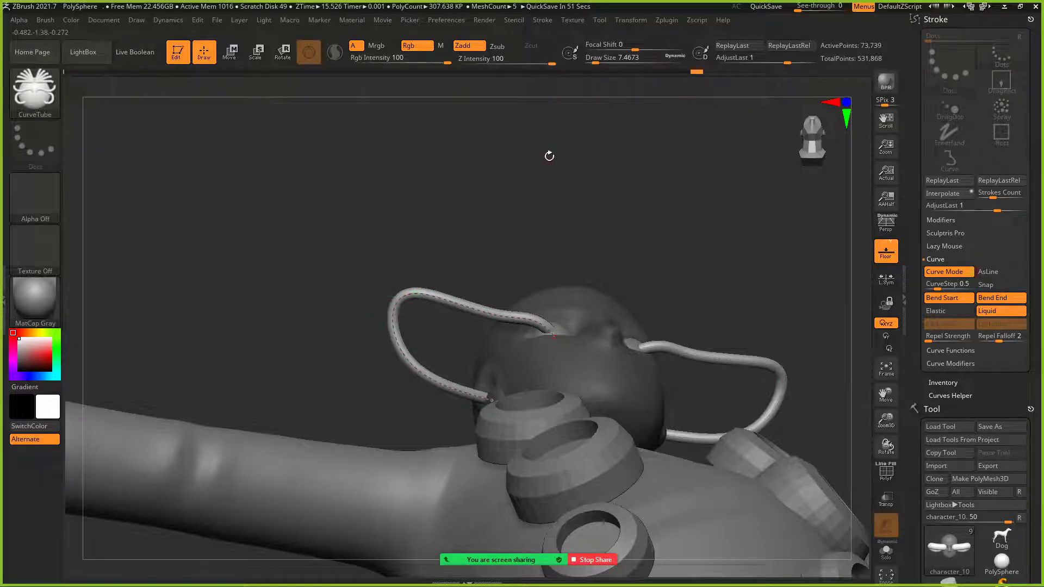
{"action": "left_click_drag", "start_coordinate": [547, 158], "coordinate": [544, 168]}
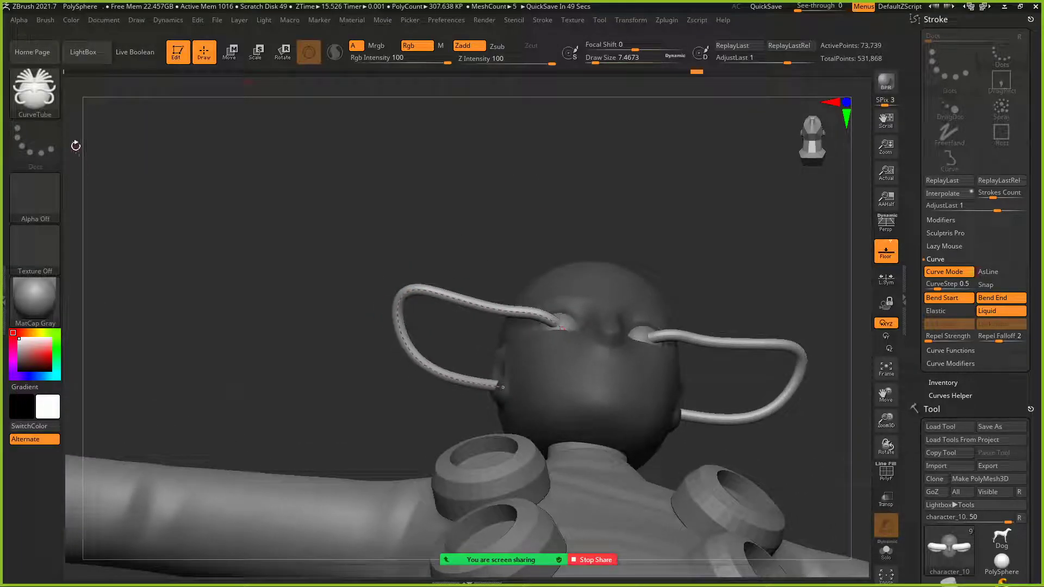
Step: Nudge the upper outer bend of the thin tube loops slightly away from the head
{"action": "left_click", "coordinate": [46, 20]}
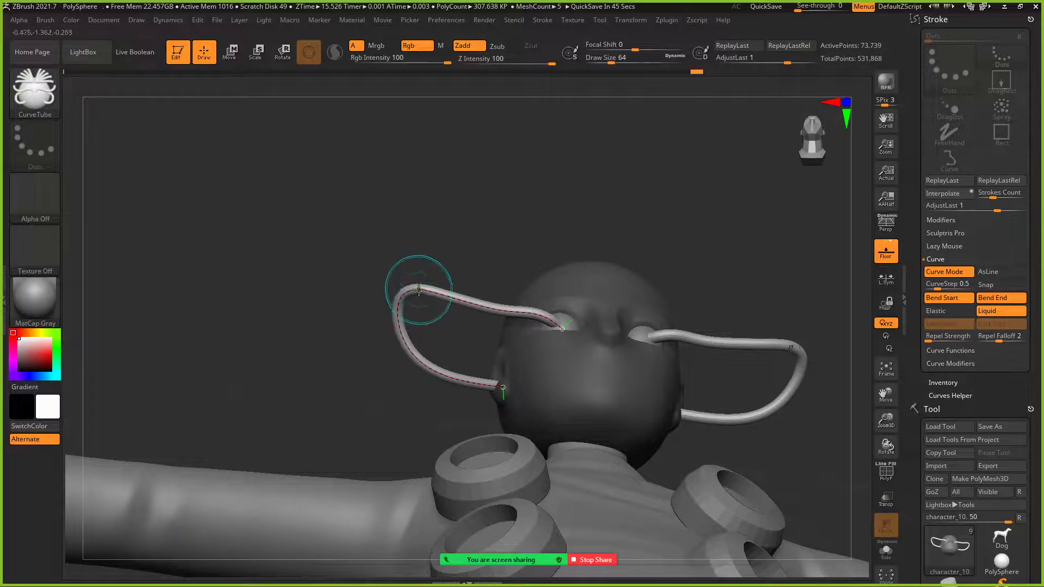
{"action": "mouse_move", "coordinate": [422, 288]}
{"action": "left_mouse_down"}
{"action": "mouse_move", "coordinate": [389, 291]}
{"action": "mouse_move", "coordinate": [392, 303]}
{"action": "mouse_move", "coordinate": [403, 300]}
{"action": "left_mouse_up"}
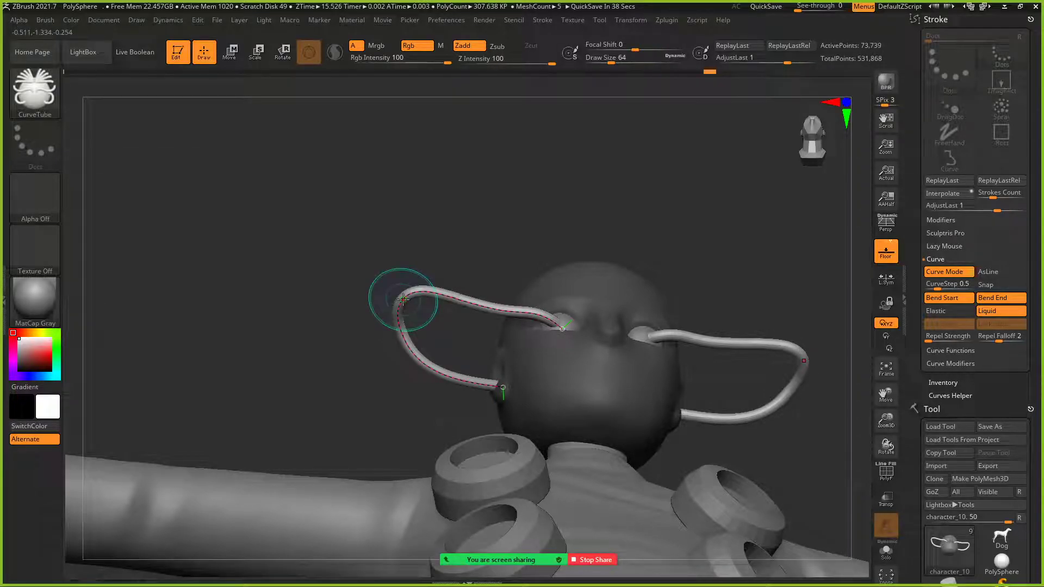
{"action": "left_click_drag", "start_coordinate": [443, 194], "coordinate": [443, 201], "text": "shift"}
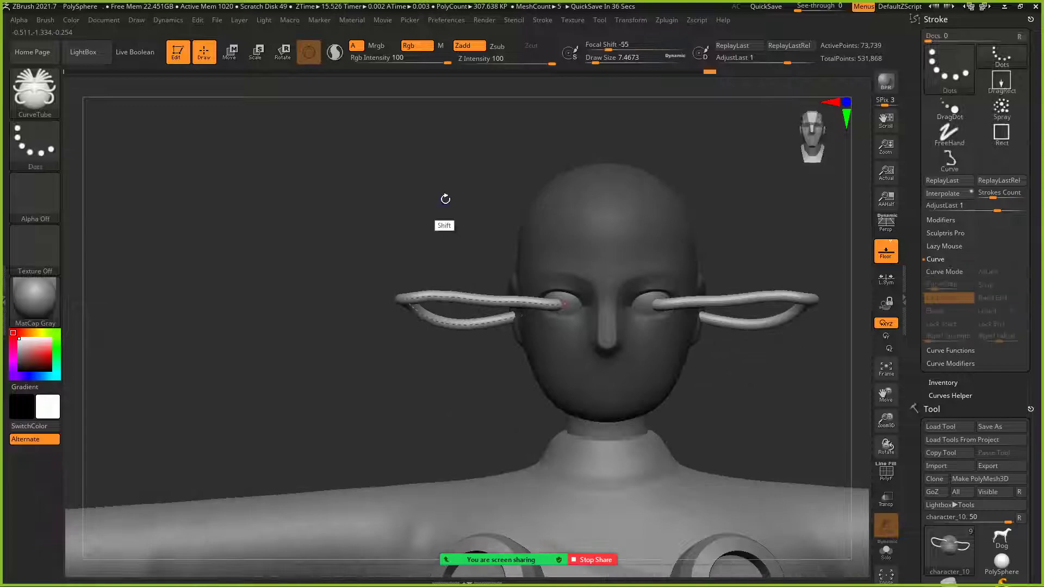
Step: Increase the Draw Size to 64 and regenerate the mirrored tubes at that much thicker diameter
{"action": "left_click_drag", "start_coordinate": [475, 160], "coordinate": [503, 139]}
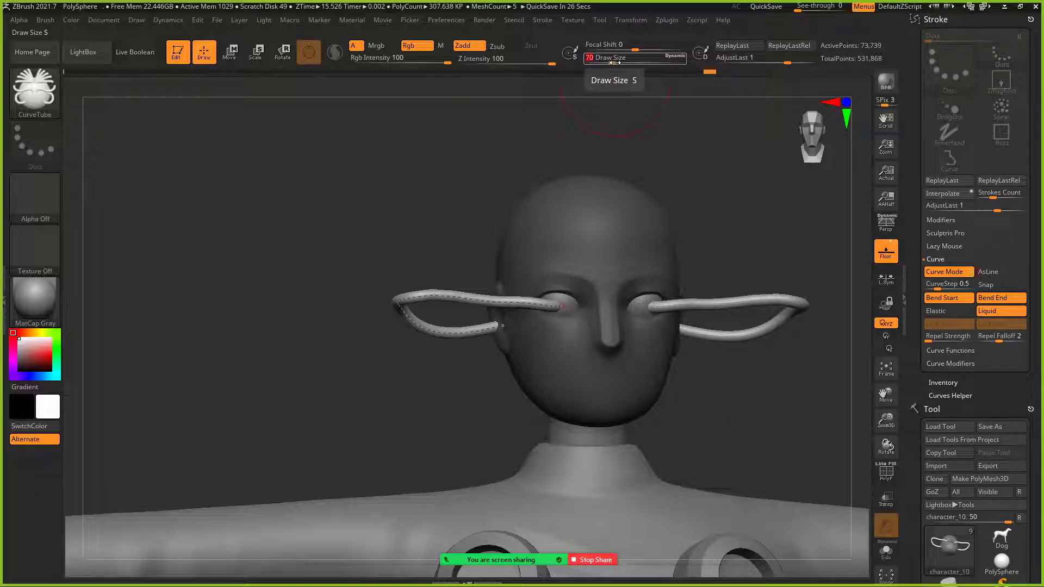
{"action": "left_click_drag", "start_coordinate": [615, 63], "coordinate": [611, 62]}
{"action": "left_click_drag", "start_coordinate": [408, 228], "coordinate": [408, 205]}
{"action": "left_click", "coordinate": [462, 300]}
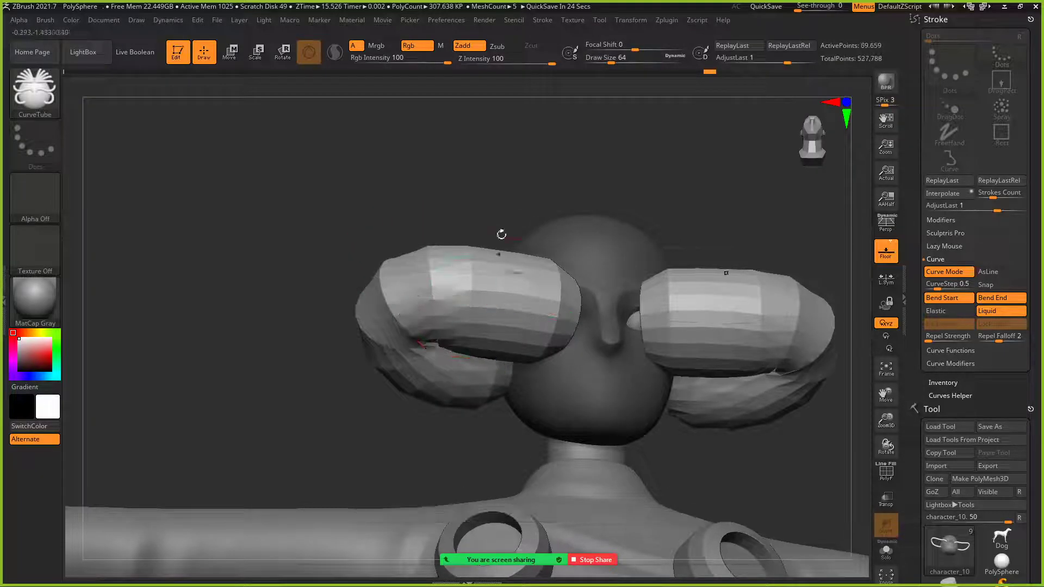
Step: Step the Draw Size down to 20, regenerating the mirrored tubes at a medium thickness
{"action": "left_click", "coordinate": [608, 53]}
{"action": "type", "text": "70"}
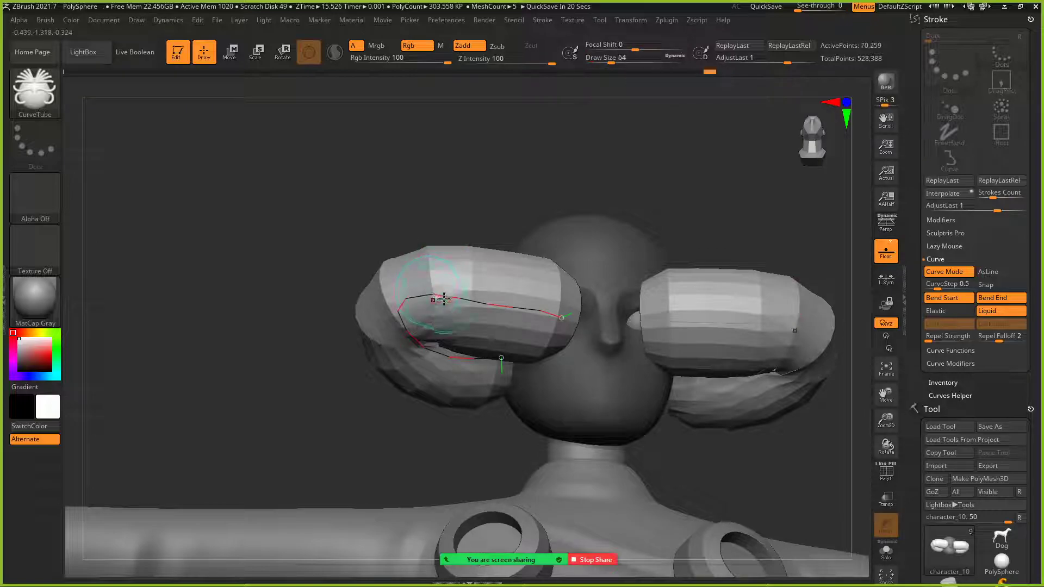
{"action": "key", "text": "Return"}
{"action": "left_click", "coordinate": [614, 55]}
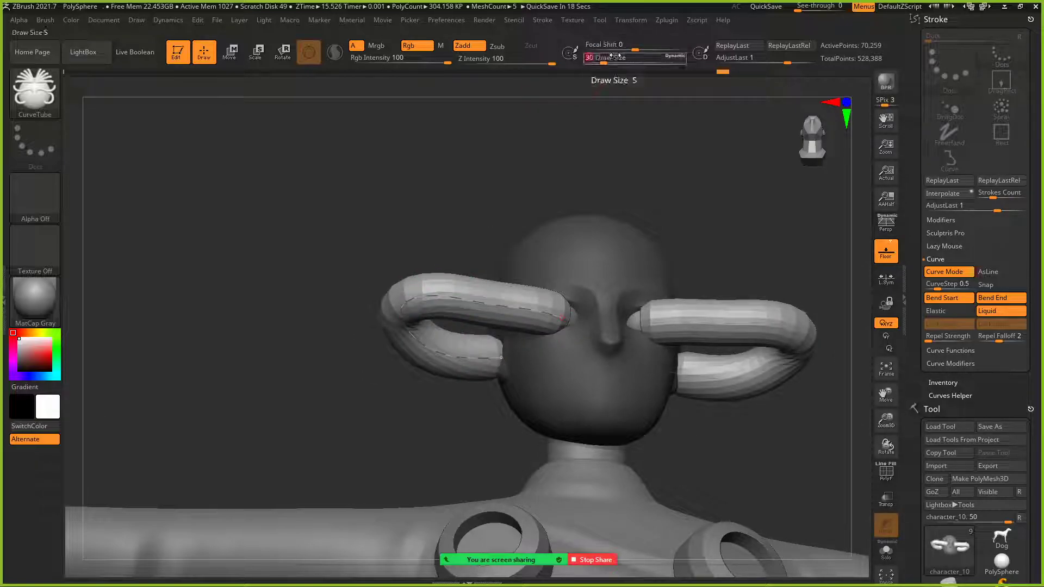
{"action": "type", "text": "20"}
{"action": "key", "text": "Return"}
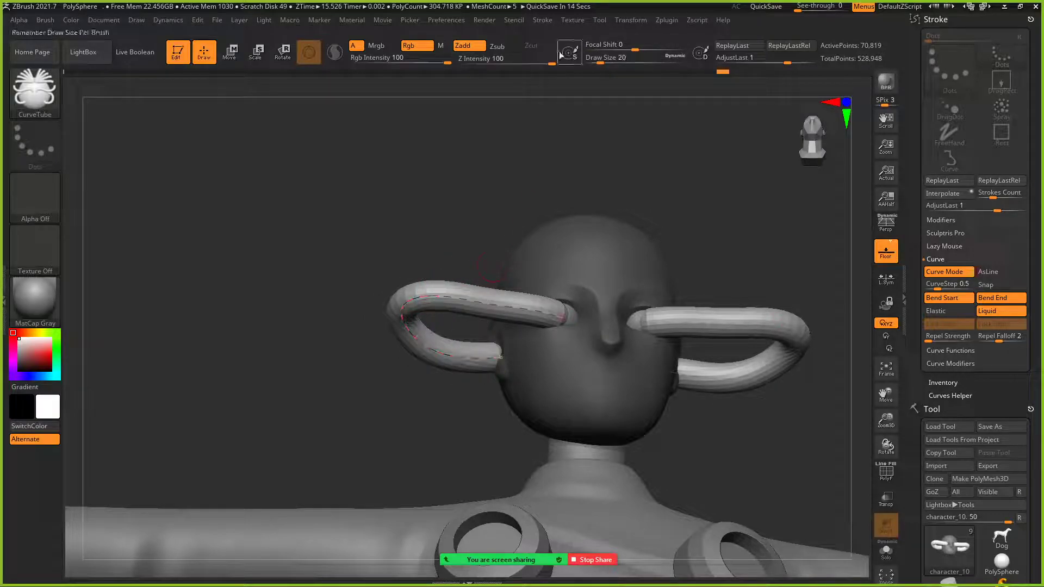
Step: Set the Draw Size to 10, regenerate the thin tubes and pull their upper span slightly up and outward
{"action": "left_click", "coordinate": [600, 57]}
{"action": "type", "text": "1"}
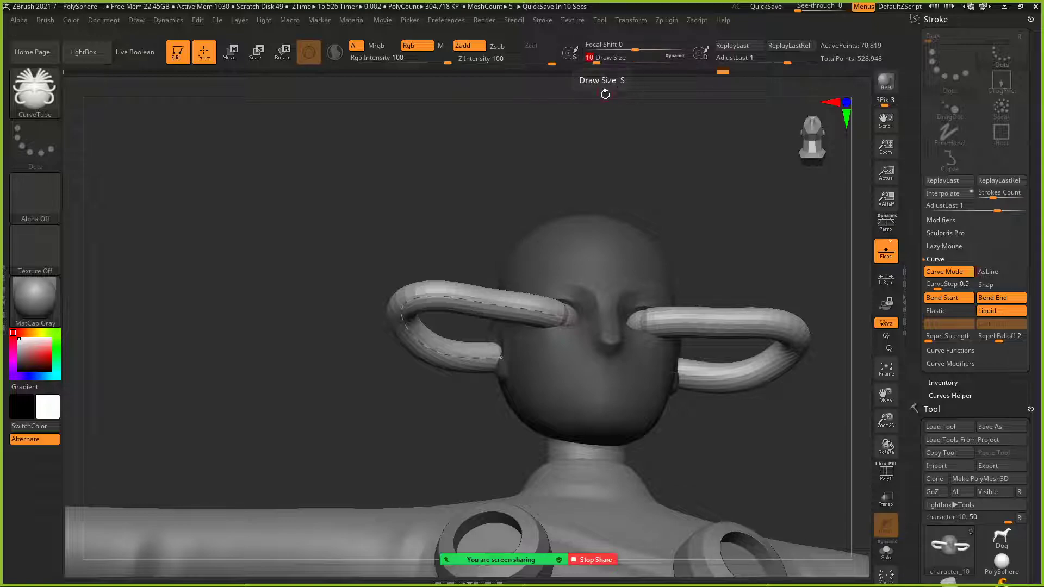
{"action": "left_click", "coordinate": [472, 302]}
{"action": "left_click_drag", "start_coordinate": [468, 300], "coordinate": [453, 291]}
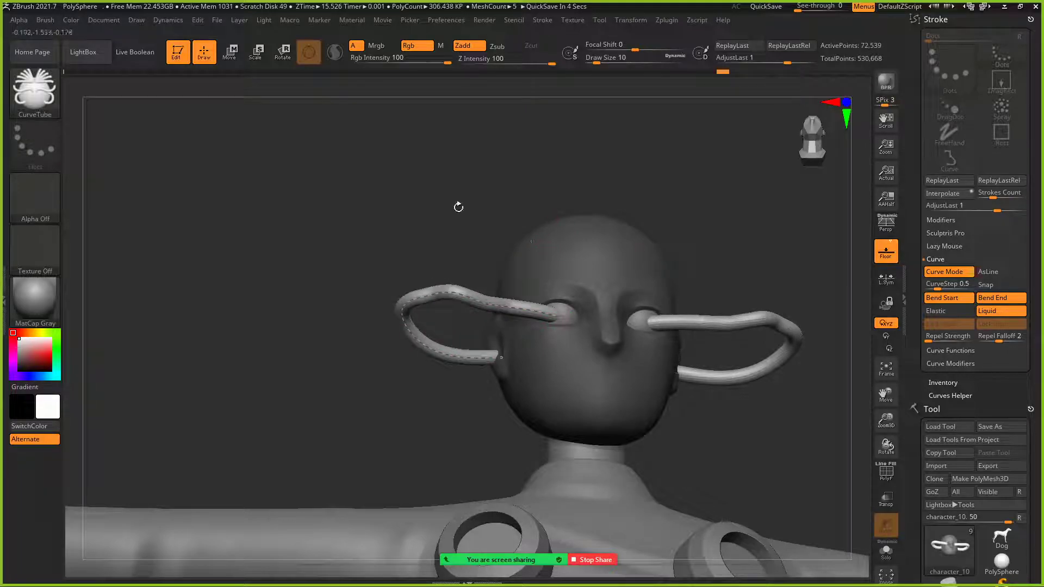
Step: Try to raise the middle of the tubes' upper span into a bump with the curve-editing Draw Size at 64
{"action": "left_click_drag", "start_coordinate": [609, 64], "coordinate": [611, 63]}
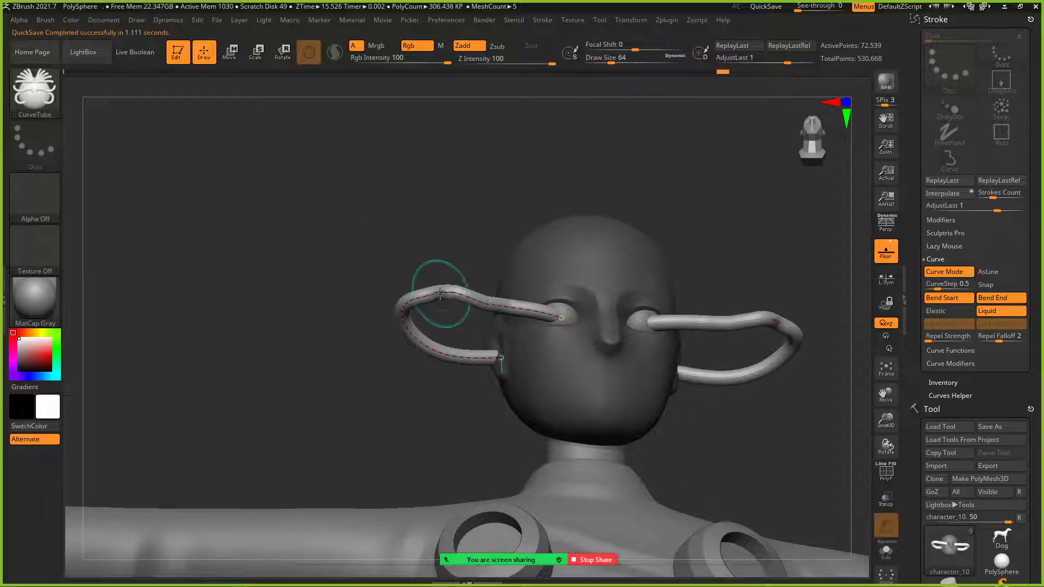
{"action": "left_click_drag", "start_coordinate": [454, 182], "coordinate": [454, 208]}
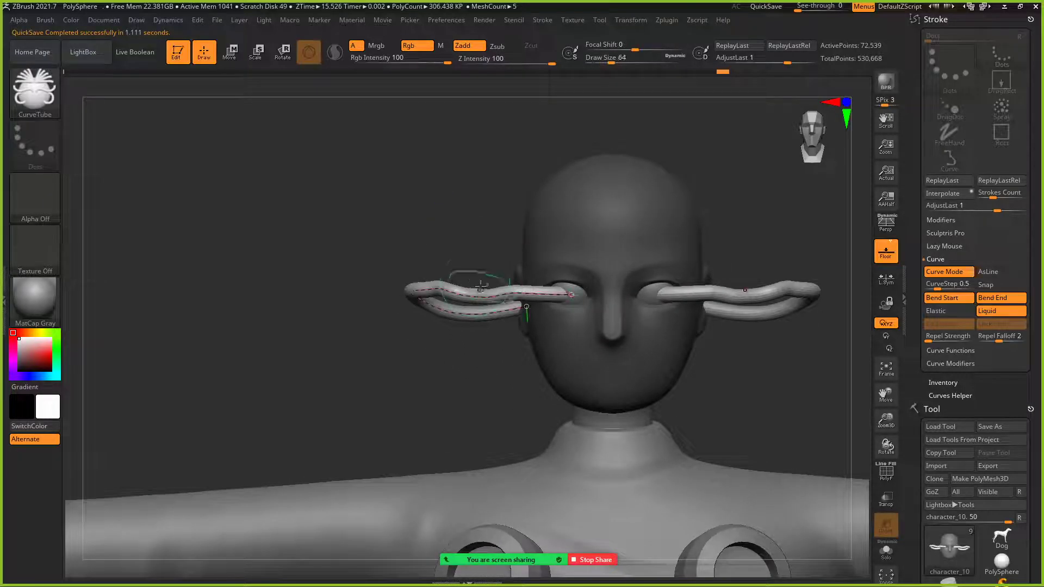
{"action": "left_click_drag", "start_coordinate": [477, 296], "coordinate": [477, 266]}
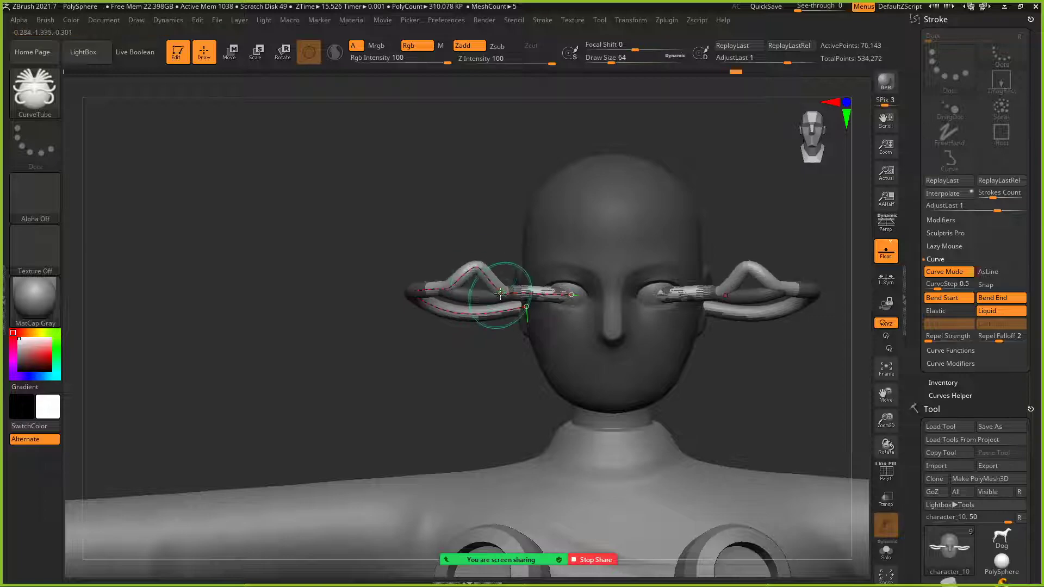
{"action": "key", "text": "ctrl+z"}
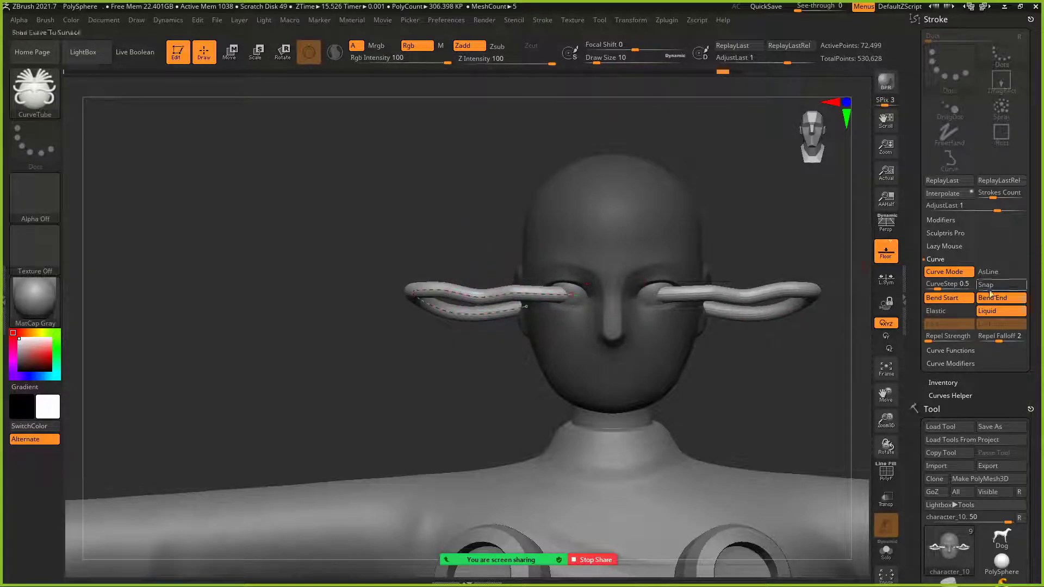
Step: Turn off the Liquid curve option and pull the tubes' upper span upward and outward into a rounded loop
{"action": "left_click", "coordinate": [987, 314]}
{"action": "left_click_drag", "start_coordinate": [478, 279], "coordinate": [415, 217]}
{"action": "left_click_drag", "start_coordinate": [424, 280], "coordinate": [408, 268]}
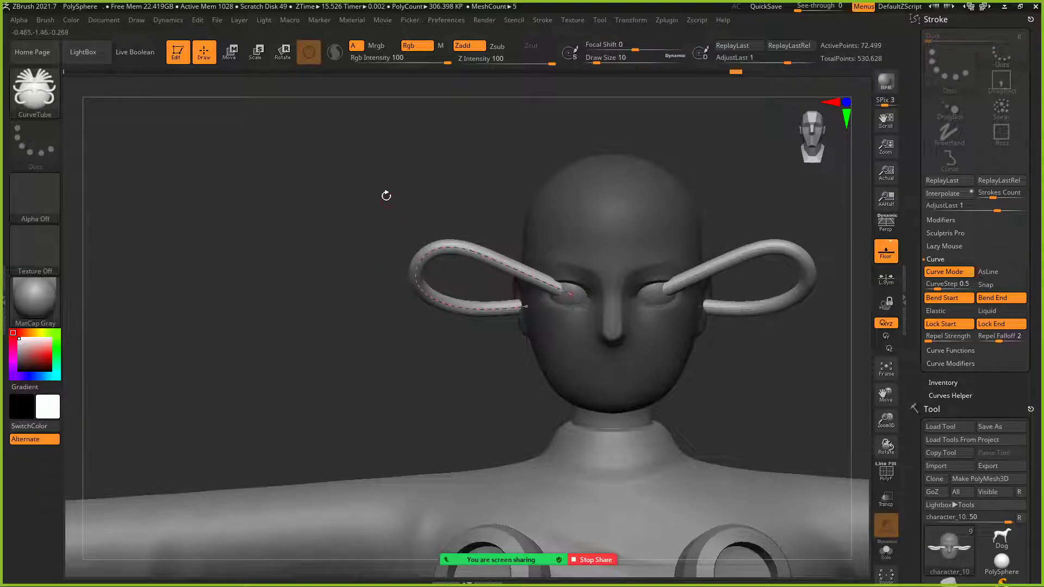
{"action": "left_click_drag", "start_coordinate": [428, 222], "coordinate": [434, 201]}
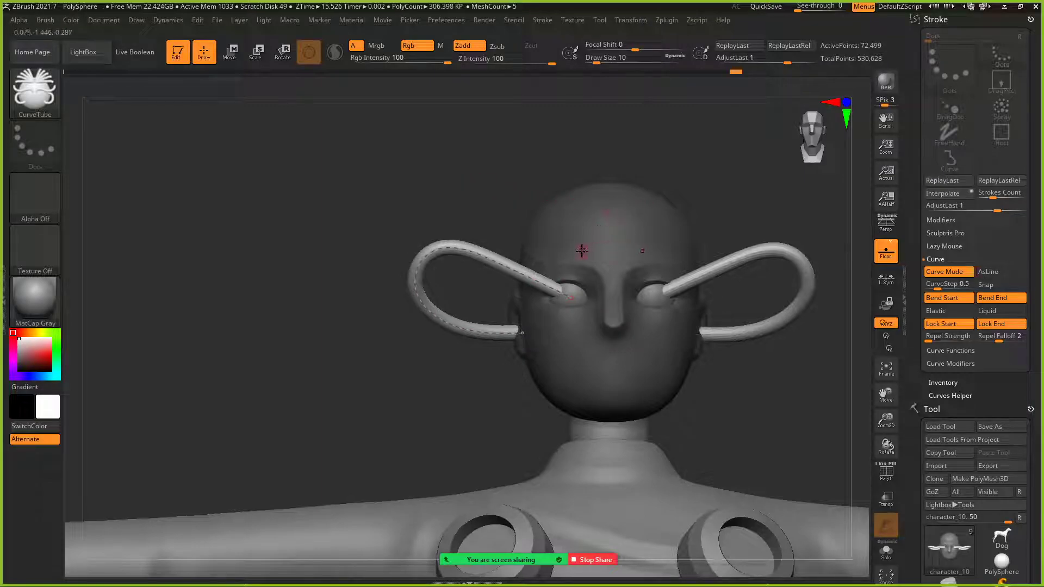
Step: Turn Liquid back on and pull the loops' upper and outer bends down and inward toward the head
{"action": "left_click", "coordinate": [993, 310]}
{"action": "left_click", "coordinate": [610, 59]}
{"action": "mouse_move", "coordinate": [474, 251]}
{"action": "left_mouse_down"}
{"action": "mouse_move", "coordinate": [505, 266]}
{"action": "mouse_move", "coordinate": [501, 275]}
{"action": "left_mouse_up"}
{"action": "mouse_move", "coordinate": [440, 253]}
{"action": "left_mouse_down"}
{"action": "mouse_move", "coordinate": [456, 271]}
{"action": "mouse_move", "coordinate": [477, 261]}
{"action": "mouse_move", "coordinate": [409, 279]}
{"action": "mouse_move", "coordinate": [432, 306]}
{"action": "mouse_move", "coordinate": [468, 310]}
{"action": "left_mouse_up"}
{"action": "mouse_move", "coordinate": [405, 270]}
{"action": "left_mouse_down"}
{"action": "mouse_move", "coordinate": [513, 277]}
{"action": "mouse_move", "coordinate": [539, 264]}
{"action": "mouse_move", "coordinate": [434, 331]}
{"action": "mouse_move", "coordinate": [394, 332]}
{"action": "mouse_move", "coordinate": [381, 305]}
{"action": "mouse_move", "coordinate": [395, 293]}
{"action": "mouse_move", "coordinate": [354, 302]}
{"action": "mouse_move", "coordinate": [339, 286]}
{"action": "mouse_move", "coordinate": [348, 293]}
{"action": "left_mouse_up"}
{"action": "mouse_move", "coordinate": [436, 245]}
{"action": "left_mouse_down"}
{"action": "mouse_move", "coordinate": [388, 239]}
{"action": "mouse_move", "coordinate": [349, 253]}
{"action": "mouse_move", "coordinate": [338, 286]}
{"action": "left_mouse_up"}
Step: Working from above the head, push the tubes' side spans inward to follow the head's contour
{"action": "mouse_move", "coordinate": [334, 194]}
{"action": "left_mouse_down"}
{"action": "mouse_move", "coordinate": [345, 283]}
{"action": "mouse_move", "coordinate": [363, 304]}
{"action": "left_mouse_up"}
{"action": "mouse_move", "coordinate": [268, 188]}
{"action": "left_mouse_down"}
{"action": "mouse_move", "coordinate": [322, 264]}
{"action": "mouse_move", "coordinate": [361, 277]}
{"action": "mouse_move", "coordinate": [348, 320]}
{"action": "mouse_move", "coordinate": [312, 322]}
{"action": "mouse_move", "coordinate": [318, 309]}
{"action": "left_mouse_up"}
{"action": "mouse_move", "coordinate": [386, 305]}
{"action": "left_mouse_down"}
{"action": "mouse_move", "coordinate": [379, 335]}
{"action": "mouse_move", "coordinate": [363, 279]}
{"action": "left_mouse_up"}
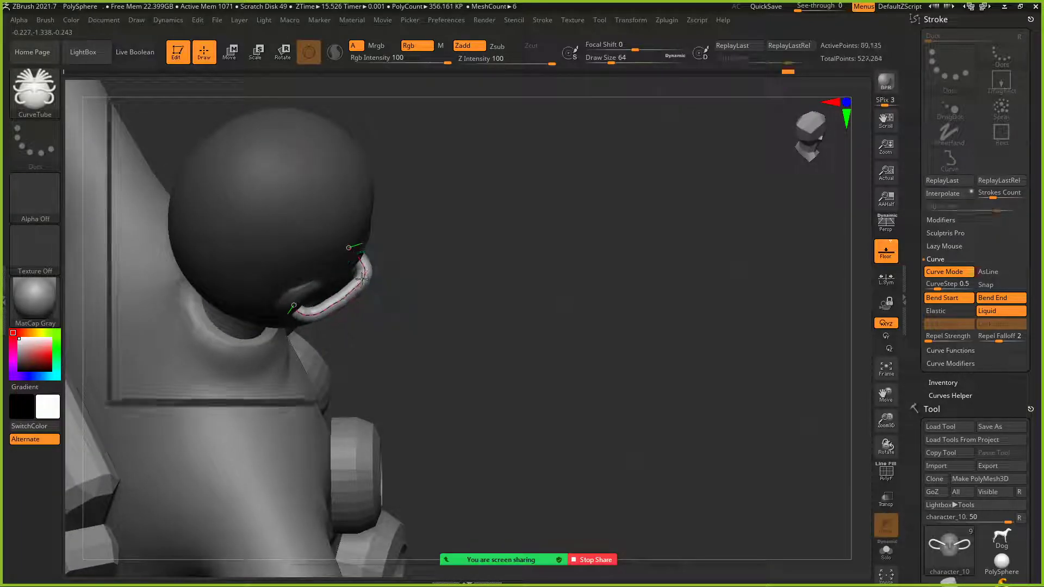
{"action": "mouse_move", "coordinate": [431, 280]}
{"action": "left_mouse_down"}
{"action": "mouse_move", "coordinate": [461, 268]}
{"action": "mouse_move", "coordinate": [419, 244]}
{"action": "mouse_move", "coordinate": [427, 220]}
{"action": "mouse_move", "coordinate": [449, 207]}
{"action": "left_mouse_up"}
{"action": "left_click_drag", "start_coordinate": [353, 283], "coordinate": [337, 298]}
{"action": "mouse_move", "coordinate": [551, 250]}
{"action": "left_mouse_down"}
{"action": "mouse_move", "coordinate": [552, 312]}
{"action": "mouse_move", "coordinate": [569, 345]}
{"action": "mouse_move", "coordinate": [544, 342]}
{"action": "left_mouse_up"}
{"action": "left_click_drag", "start_coordinate": [353, 266], "coordinate": [343, 273]}
{"action": "left_click_drag", "start_coordinate": [345, 276], "coordinate": [303, 288]}
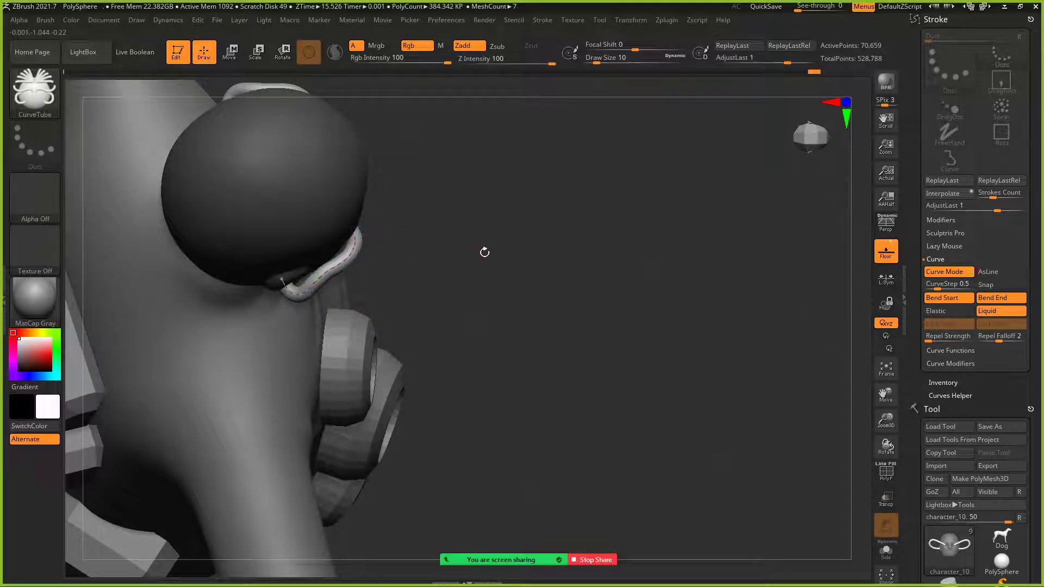
Step: Adjust the tubes' bends beside the head and lower the middle of the span between eye and ear
{"action": "left_click_drag", "start_coordinate": [481, 250], "coordinate": [357, 238]}
{"action": "mouse_move", "coordinate": [327, 271]}
{"action": "left_mouse_down"}
{"action": "mouse_move", "coordinate": [360, 249]}
{"action": "mouse_move", "coordinate": [339, 261]}
{"action": "left_mouse_up"}
{"action": "left_click", "coordinate": [304, 288]}
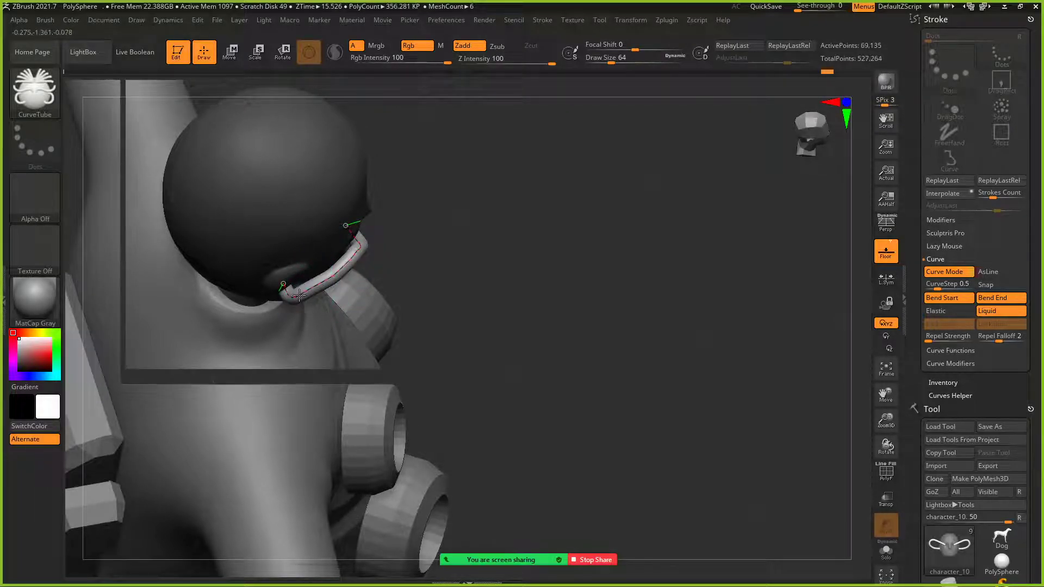
{"action": "left_click_drag", "start_coordinate": [538, 262], "coordinate": [787, 298]}
{"action": "mouse_move", "coordinate": [488, 242]}
{"action": "left_mouse_down"}
{"action": "mouse_move", "coordinate": [455, 154]}
{"action": "mouse_move", "coordinate": [443, 163]}
{"action": "left_mouse_up"}
{"action": "left_click_drag", "start_coordinate": [354, 257], "coordinate": [339, 280]}
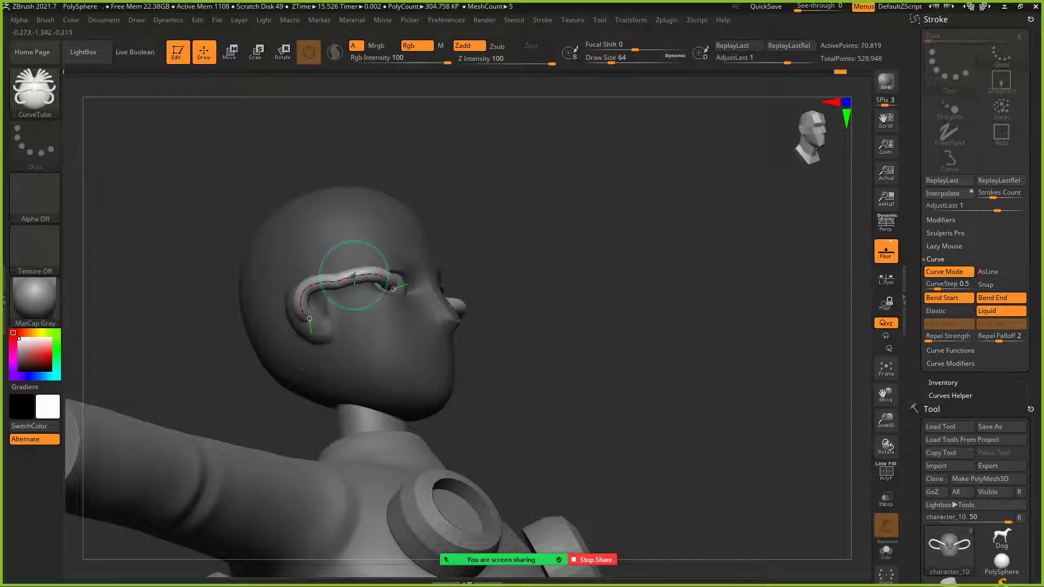
Step: Straighten the tubes' side spans between the eyes and ears, undoing the last unwanted change
{"action": "mouse_move", "coordinate": [492, 226]}
{"action": "left_mouse_down"}
{"action": "mouse_move", "coordinate": [589, 310]}
{"action": "mouse_move", "coordinate": [372, 241]}
{"action": "mouse_move", "coordinate": [303, 279]}
{"action": "mouse_move", "coordinate": [317, 265]}
{"action": "mouse_move", "coordinate": [281, 280]}
{"action": "left_mouse_up"}
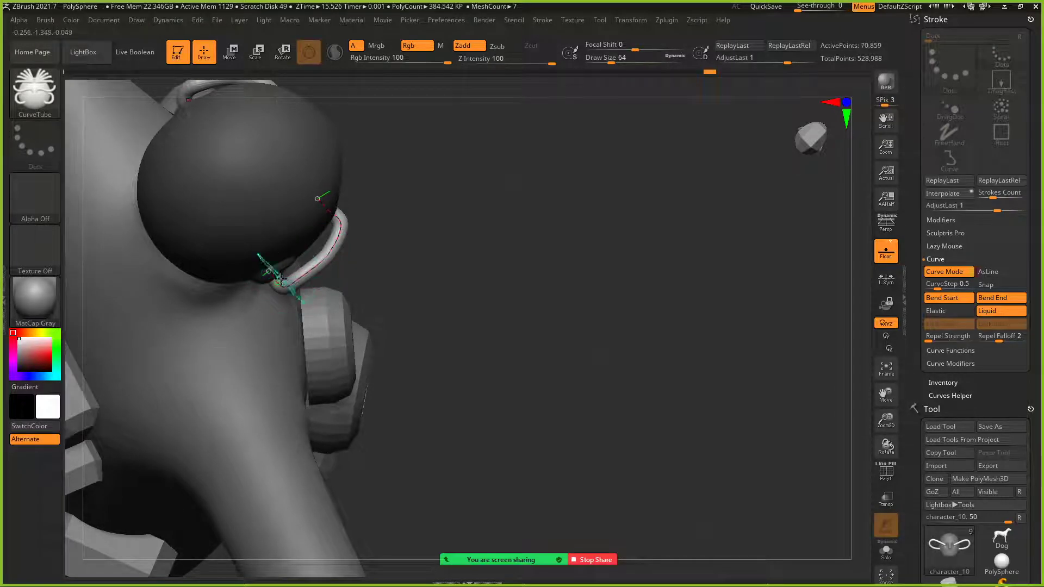
{"action": "left_click_drag", "start_coordinate": [341, 225], "coordinate": [294, 280]}
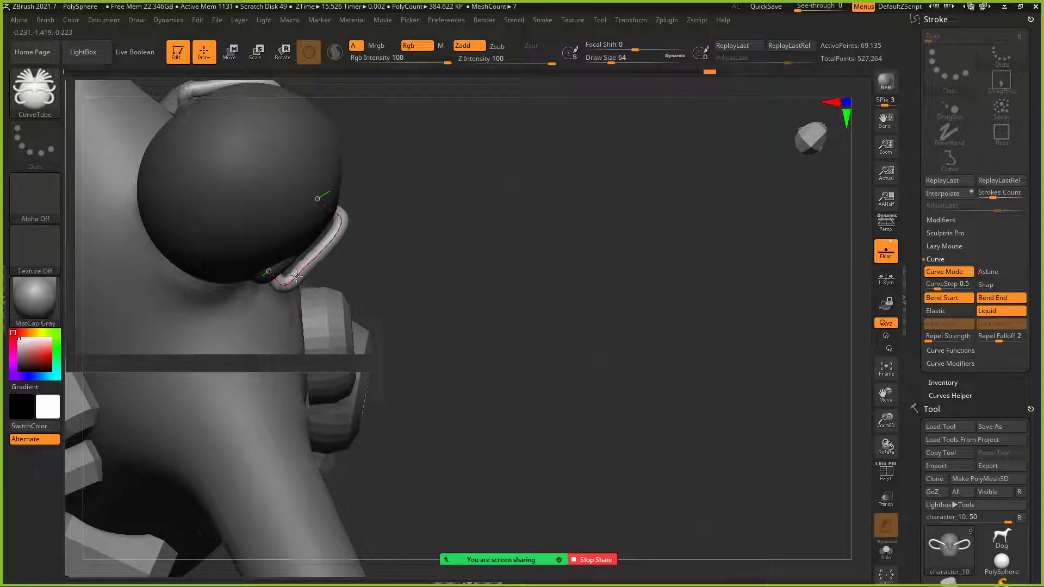
{"action": "mouse_move", "coordinate": [392, 229]}
{"action": "left_mouse_down"}
{"action": "mouse_move", "coordinate": [485, 198]}
{"action": "mouse_move", "coordinate": [522, 149]}
{"action": "mouse_move", "coordinate": [514, 179]}
{"action": "left_mouse_up"}
{"action": "key", "text": "ctrl+z"}
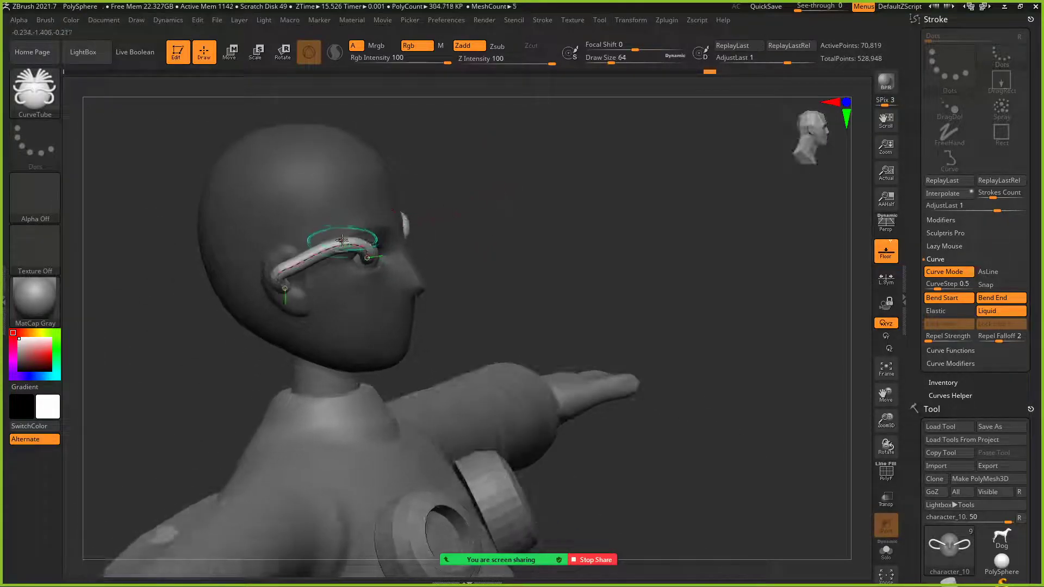
{"action": "left_click", "coordinate": [295, 265]}
{"action": "left_click_drag", "start_coordinate": [564, 212], "coordinate": [532, 205], "text": "shift"}
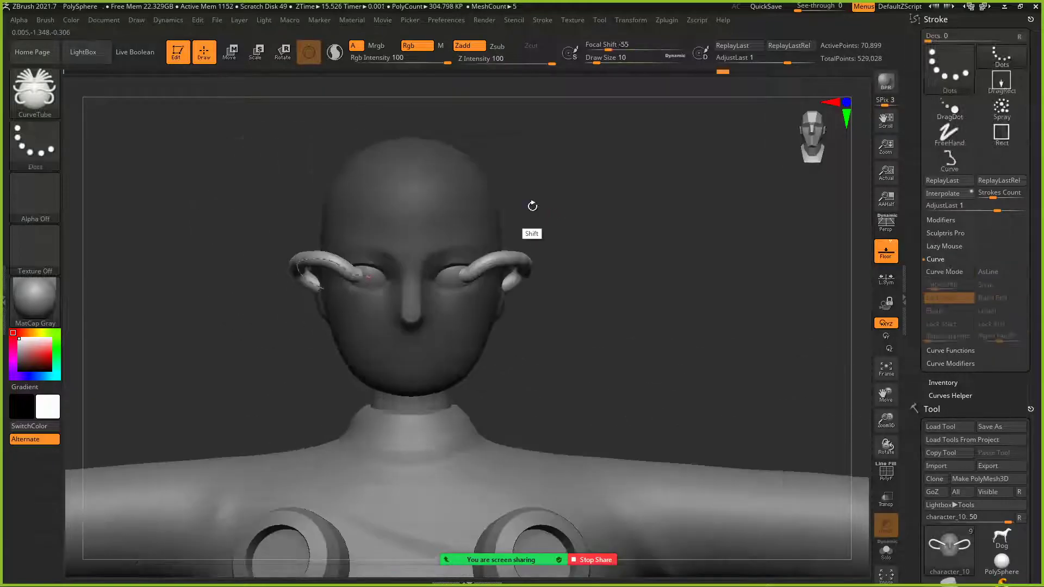
Step: Pull the tubes' eye ends slightly down, turn off Liquid and adjust the upper bend beside the eyes
{"action": "left_click_drag", "start_coordinate": [346, 265], "coordinate": [348, 280]}
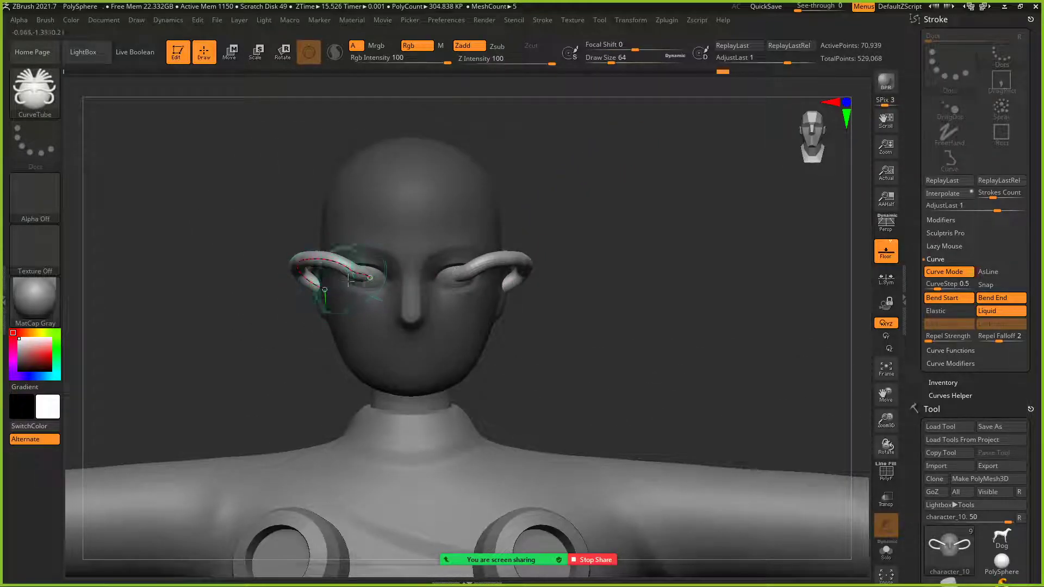
{"action": "left_click", "coordinate": [992, 311]}
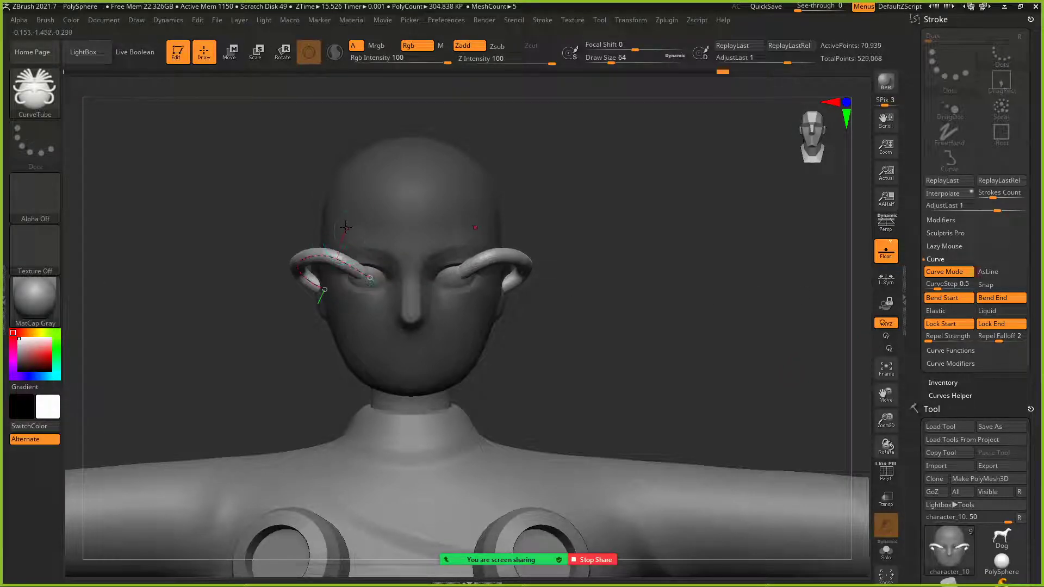
{"action": "left_click_drag", "start_coordinate": [271, 125], "coordinate": [254, 153]}
{"action": "left_click_drag", "start_coordinate": [348, 258], "coordinate": [353, 262]}
{"action": "left_click_drag", "start_coordinate": [282, 261], "coordinate": [249, 149]}
{"action": "key", "text": "ctrl+z"}
{"action": "key", "text": "ctrl+shift+z"}
Step: Reposition the tubes' front bends near the eyes and lower the arched span running to the ears
{"action": "mouse_move", "coordinate": [450, 205]}
{"action": "left_mouse_down"}
{"action": "mouse_move", "coordinate": [365, 229]}
{"action": "mouse_move", "coordinate": [303, 134]}
{"action": "left_mouse_up"}
{"action": "left_click_drag", "start_coordinate": [378, 214], "coordinate": [261, 256]}
{"action": "left_click_drag", "start_coordinate": [348, 255], "coordinate": [343, 289]}
{"action": "left_click_drag", "start_coordinate": [277, 150], "coordinate": [385, 166]}
{"action": "left_click_drag", "start_coordinate": [330, 272], "coordinate": [360, 266]}
{"action": "left_click_drag", "start_coordinate": [306, 159], "coordinate": [276, 205]}
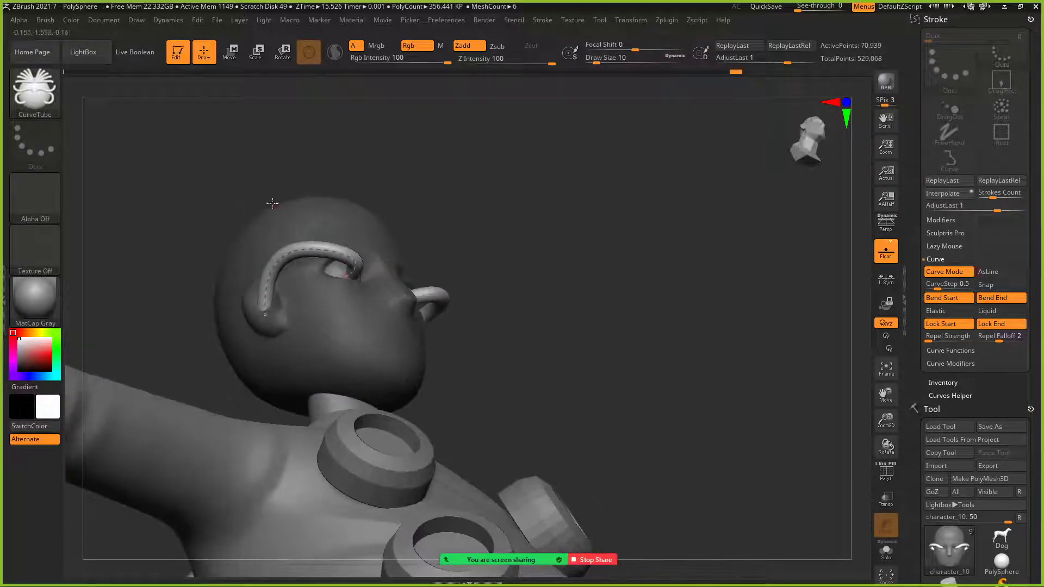
{"action": "left_click_drag", "start_coordinate": [301, 261], "coordinate": [290, 281]}
Step: Round out the tubes' side loops away from the head and shift their rear bends at the ears
{"action": "left_click_drag", "start_coordinate": [413, 228], "coordinate": [478, 207]}
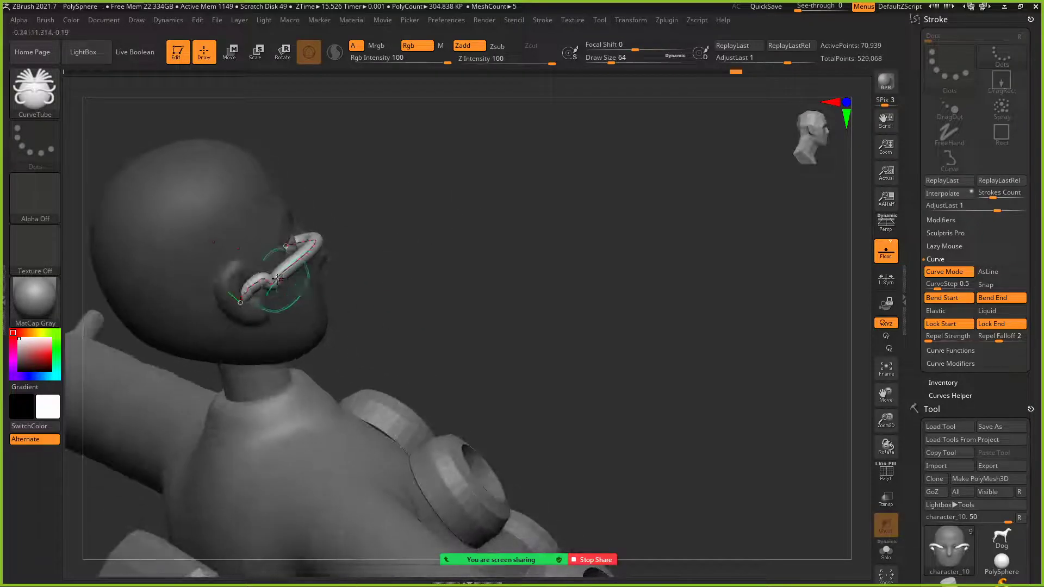
{"action": "left_click_drag", "start_coordinate": [371, 235], "coordinate": [371, 285]}
{"action": "left_click_drag", "start_coordinate": [245, 280], "coordinate": [240, 306]}
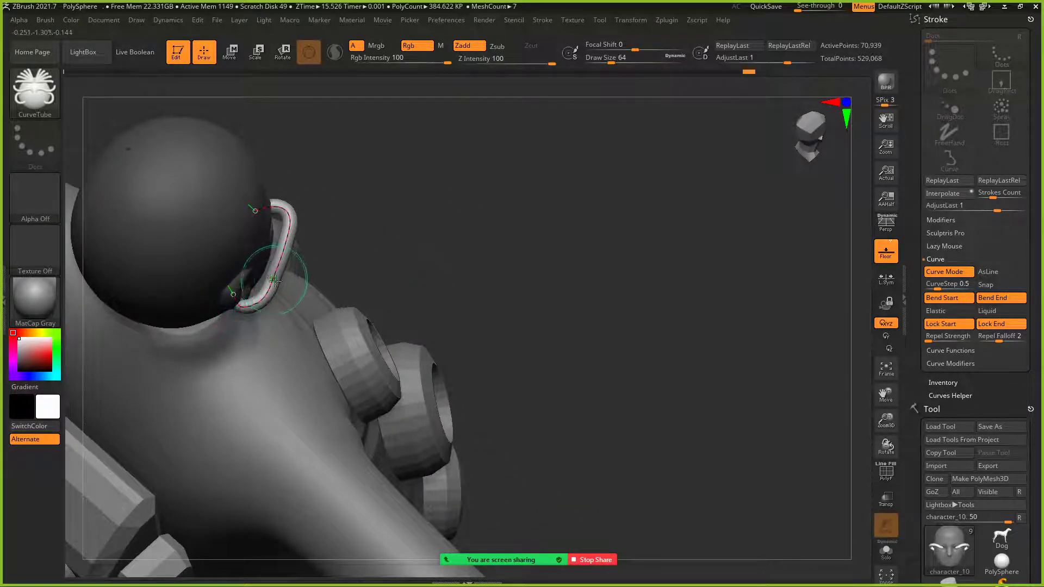
{"action": "left_click_drag", "start_coordinate": [305, 221], "coordinate": [327, 197]}
{"action": "left_click_drag", "start_coordinate": [455, 116], "coordinate": [231, 215]}
{"action": "left_click_drag", "start_coordinate": [303, 230], "coordinate": [305, 196]}
{"action": "left_click_drag", "start_coordinate": [301, 140], "coordinate": [387, 305]}
{"action": "left_click_drag", "start_coordinate": [315, 305], "coordinate": [320, 319]}
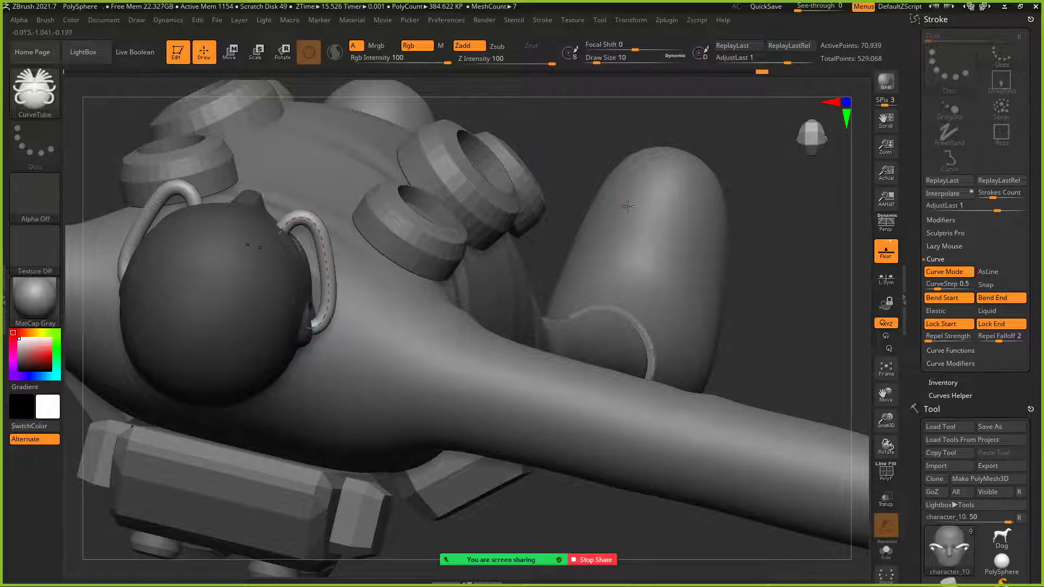
Step: Place a short mirrored test tube on the arms and undo it
{"action": "left_click", "coordinate": [636, 176]}
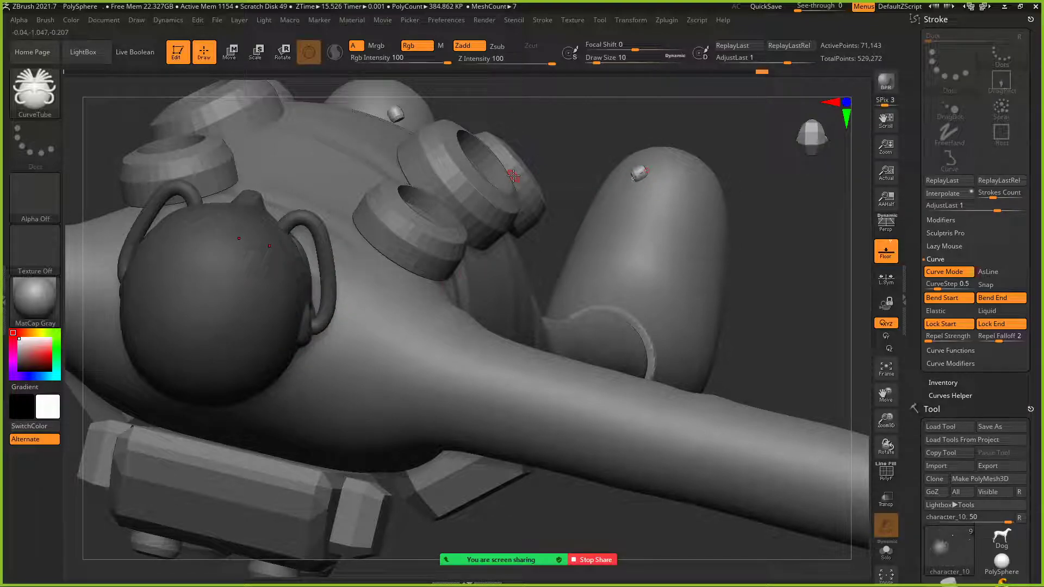
{"action": "key", "text": "ctrl+z"}
{"action": "left_click_drag", "start_coordinate": [570, 162], "coordinate": [487, 263]}
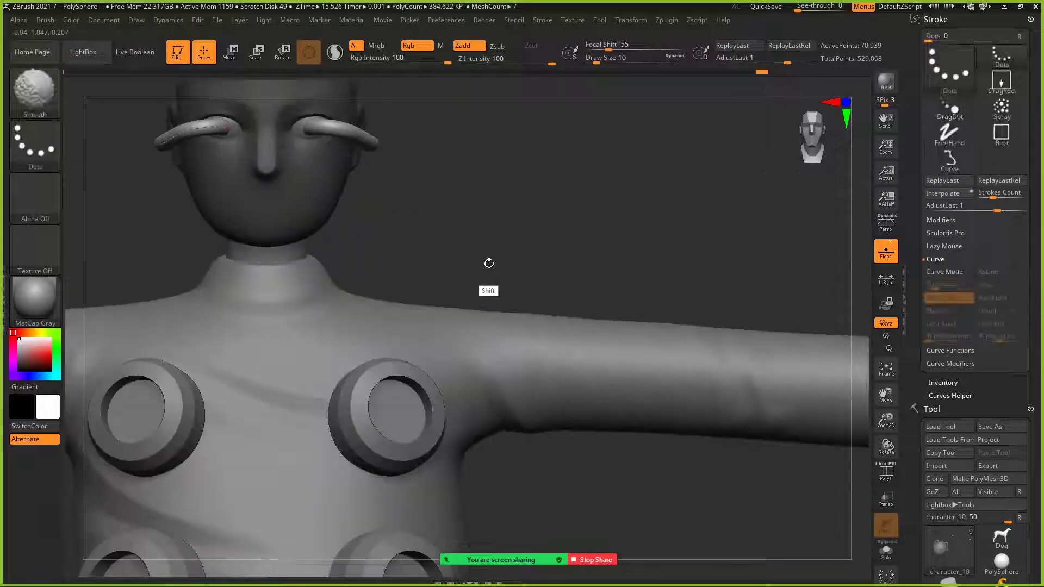
{"action": "left_click_drag", "start_coordinate": [511, 188], "coordinate": [680, 301], "text": "alt"}
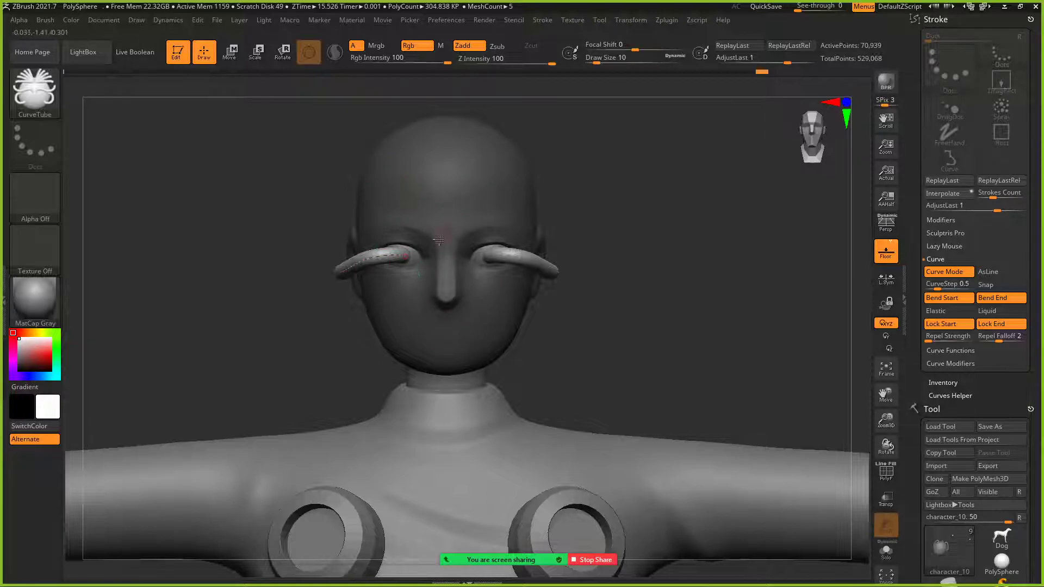
Step: Draw new mirrored CurveTube tubes from above the brows outward and up past the head with a Draw Size of 10
{"action": "key", "text": "bracketleft"}
{"action": "key", "text": "bracketleft"}
{"action": "key", "text": "bracketleft"}
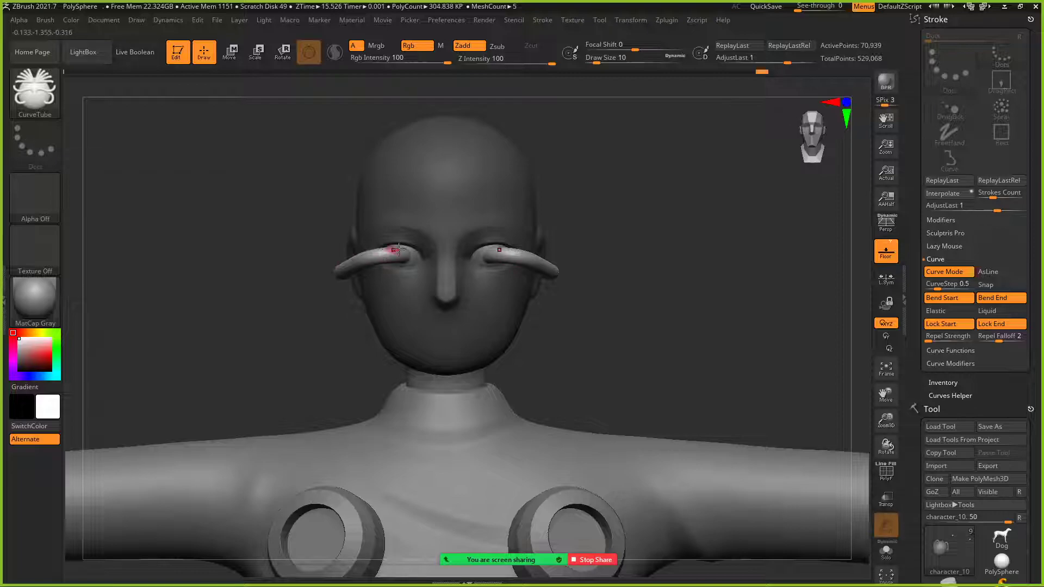
{"action": "left_click_drag", "start_coordinate": [628, 268], "coordinate": [444, 156]}
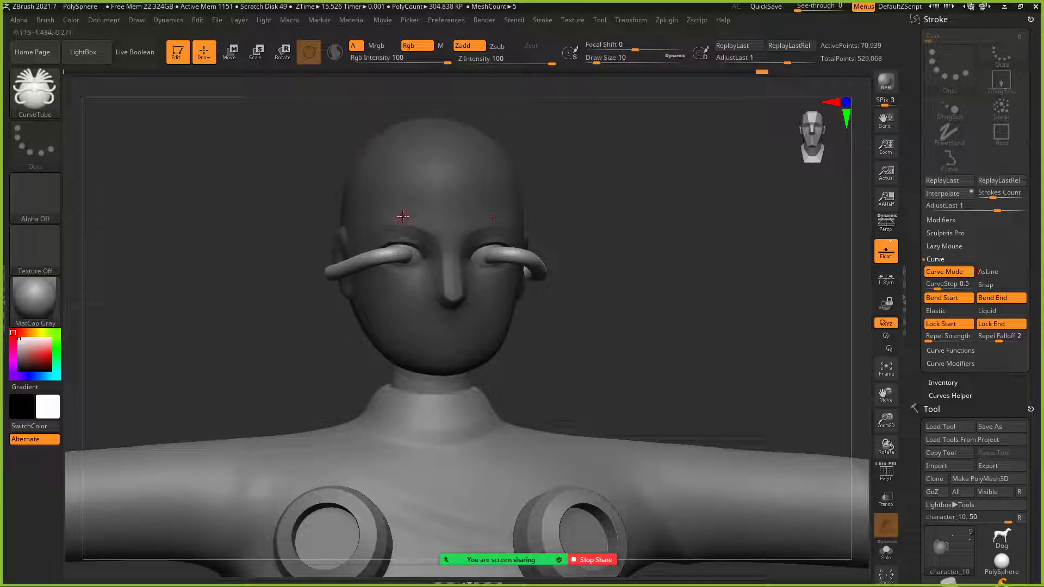
{"action": "left_click_drag", "start_coordinate": [402, 218], "coordinate": [272, 118]}
{"action": "mouse_move", "coordinate": [621, 289]}
{"action": "left_mouse_down"}
{"action": "mouse_move", "coordinate": [615, 266]}
{"action": "mouse_move", "coordinate": [588, 268]}
{"action": "mouse_move", "coordinate": [618, 263]}
{"action": "mouse_move", "coordinate": [609, 268]}
{"action": "mouse_move", "coordinate": [594, 245]}
{"action": "mouse_move", "coordinate": [426, 204]}
{"action": "mouse_move", "coordinate": [401, 232]}
{"action": "mouse_move", "coordinate": [408, 209]}
{"action": "left_mouse_up"}
Step: Bend the middle of the new antenna-like tubes inward and pull their bases down toward the brows
{"action": "left_click_drag", "start_coordinate": [316, 180], "coordinate": [375, 180]}
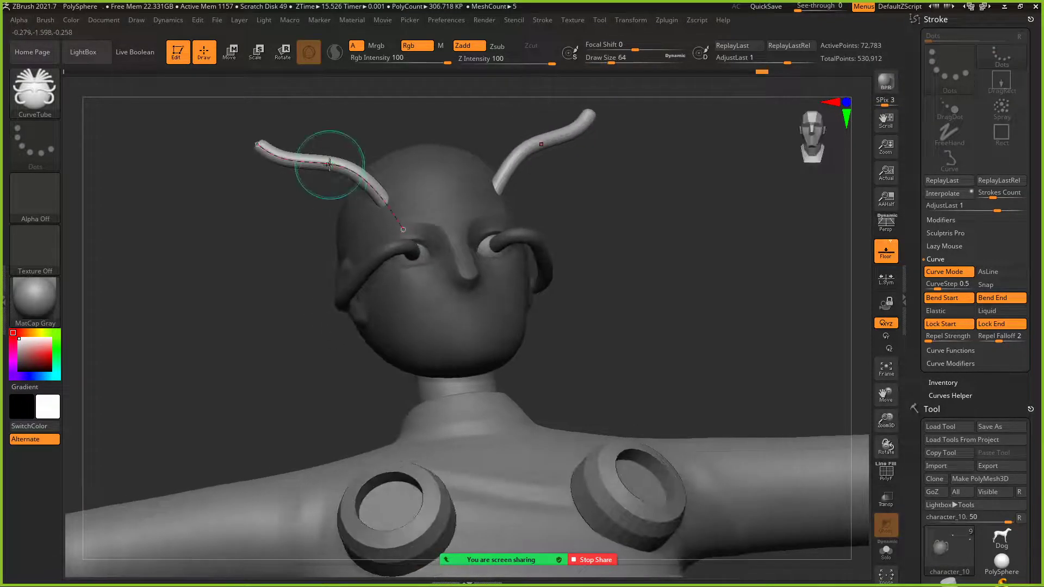
{"action": "left_click", "coordinate": [329, 164]}
{"action": "mouse_move", "coordinate": [594, 230]}
{"action": "left_mouse_down"}
{"action": "mouse_move", "coordinate": [630, 231]}
{"action": "mouse_move", "coordinate": [579, 223]}
{"action": "left_mouse_up"}
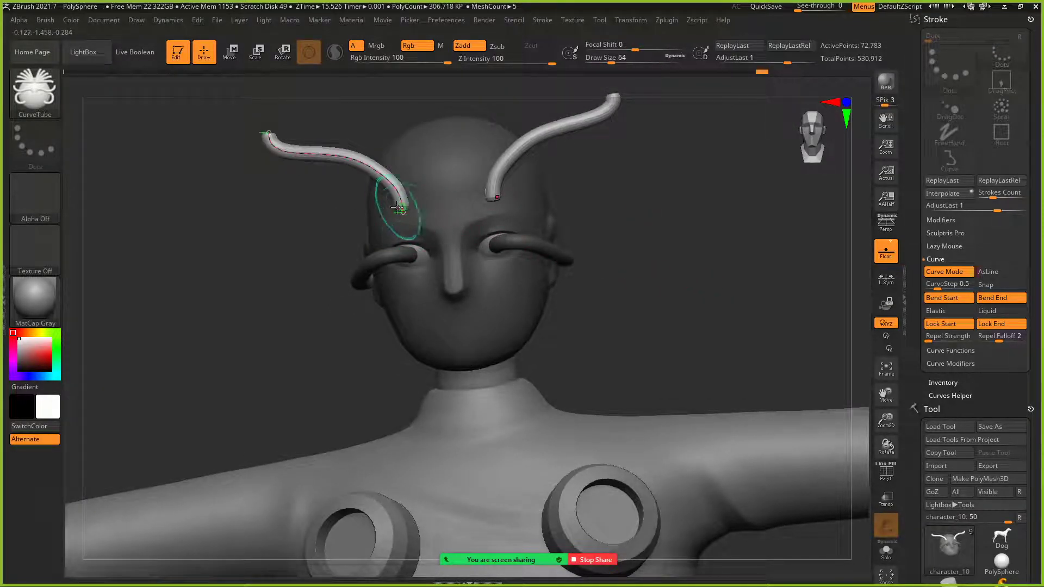
{"action": "left_click_drag", "start_coordinate": [400, 213], "coordinate": [400, 219]}
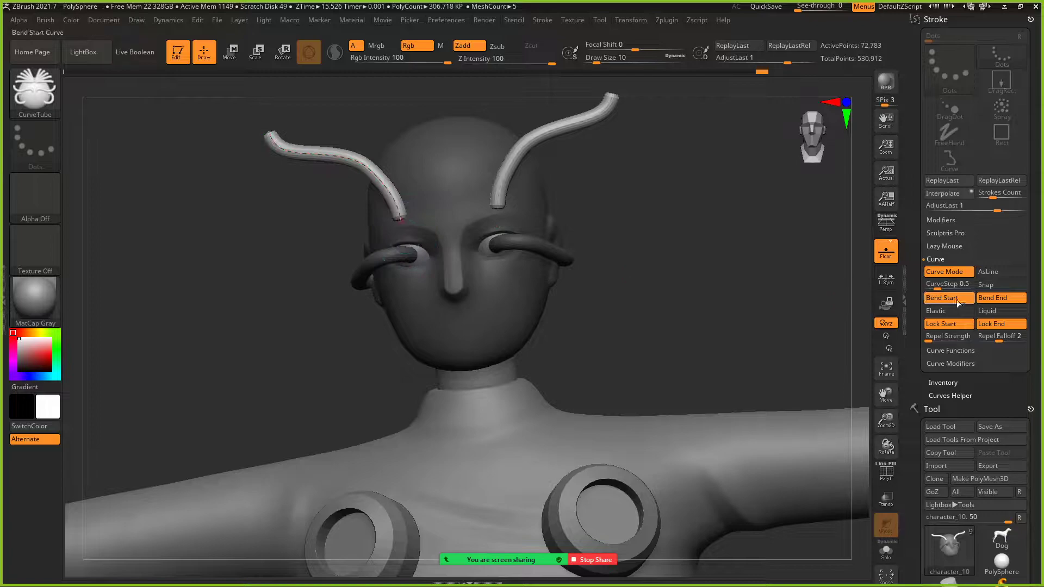
Step: Turn on Liquid for curves, try stretching the antenna tubes' lower ends down and outward, and undo the stretches
{"action": "left_click", "coordinate": [984, 312]}
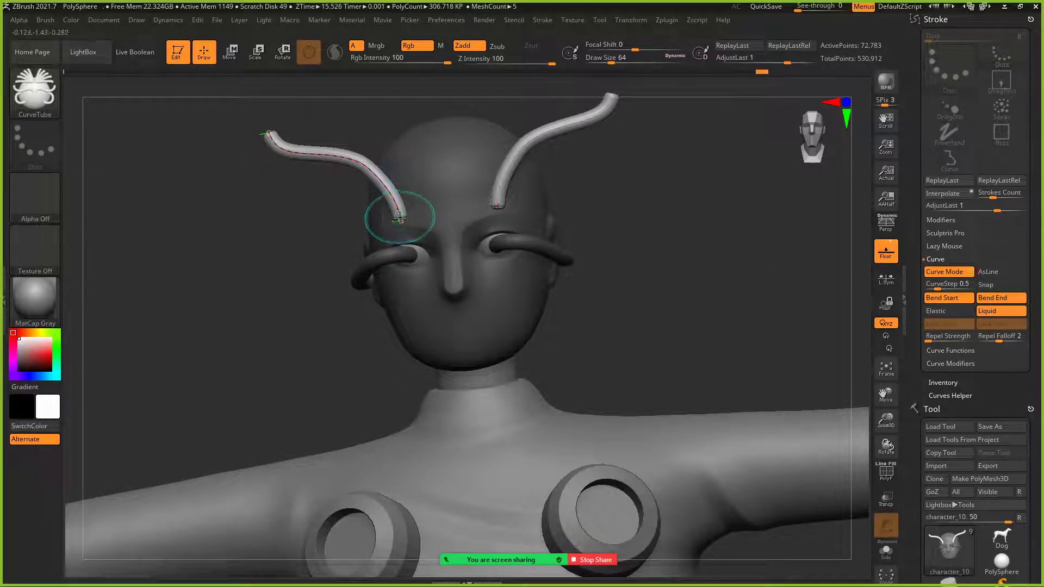
{"action": "left_click_drag", "start_coordinate": [399, 220], "coordinate": [267, 364]}
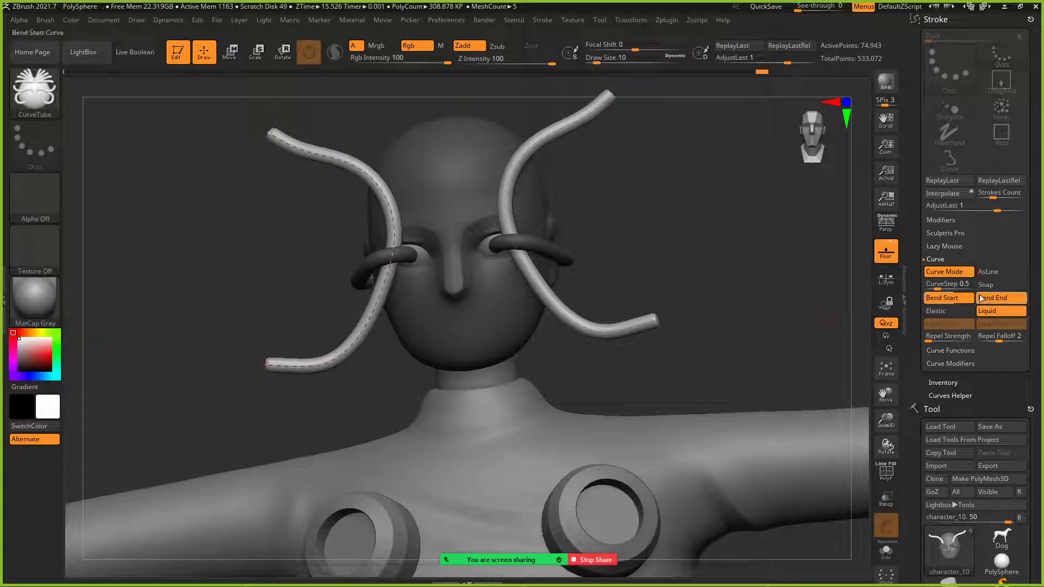
{"action": "left_click_drag", "start_coordinate": [265, 363], "coordinate": [213, 348]}
{"action": "left_click_drag", "start_coordinate": [184, 284], "coordinate": [143, 136]}
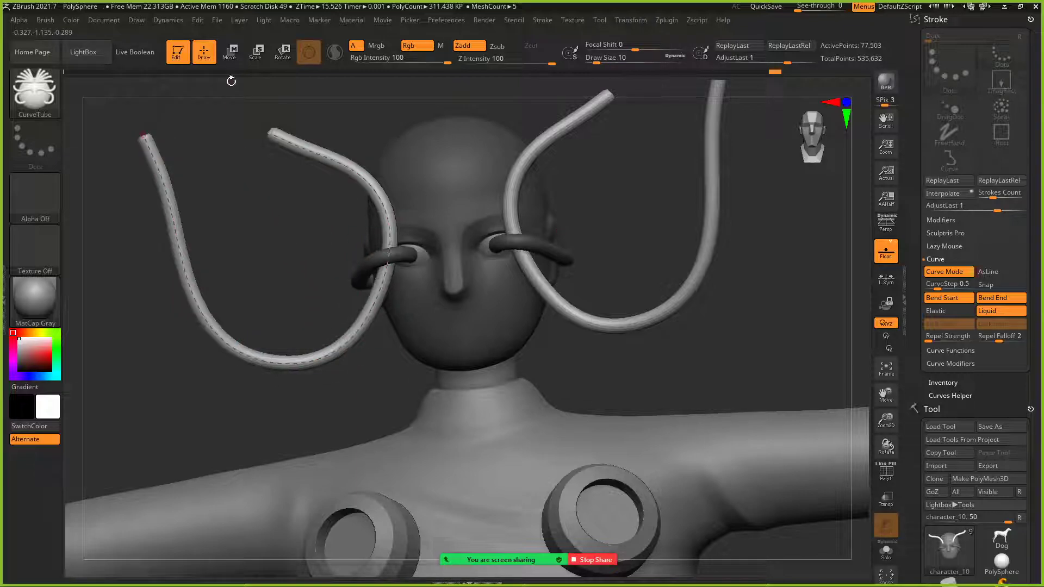
{"action": "key", "text": "ctrl+z"}
{"action": "key", "text": "ctrl+z"}
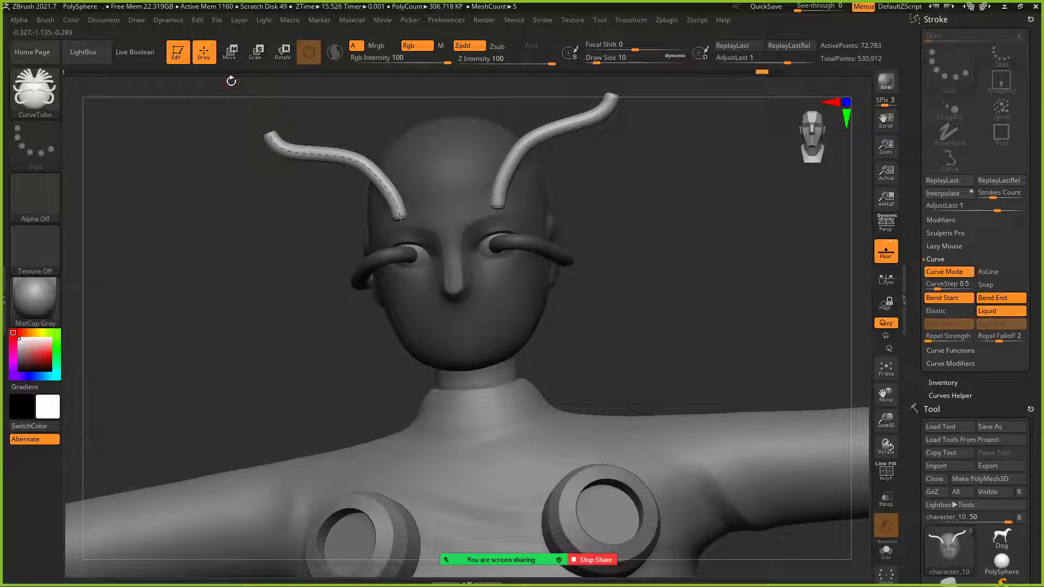
Step: Stretch the antenna tubes' base ends down past the eyes to the jaw and push their tips back into the cheeks
{"action": "left_click_drag", "start_coordinate": [204, 205], "coordinate": [334, 211]}
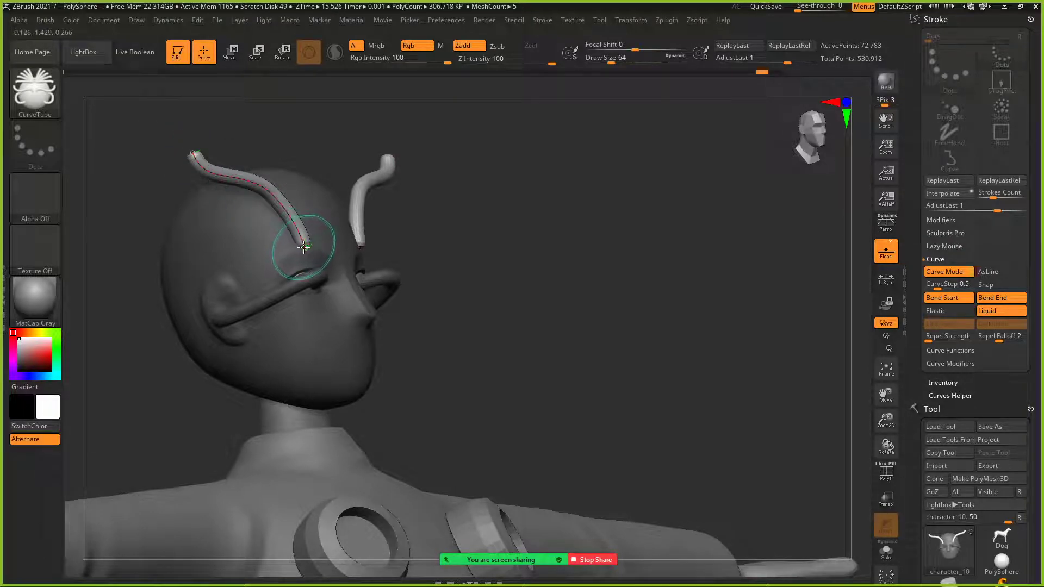
{"action": "mouse_move", "coordinate": [307, 251]}
{"action": "left_mouse_down"}
{"action": "mouse_move", "coordinate": [352, 319]}
{"action": "mouse_move", "coordinate": [351, 354]}
{"action": "mouse_move", "coordinate": [339, 379]}
{"action": "mouse_move", "coordinate": [301, 368]}
{"action": "left_mouse_up"}
{"action": "left_click_drag", "start_coordinate": [511, 337], "coordinate": [531, 318]}
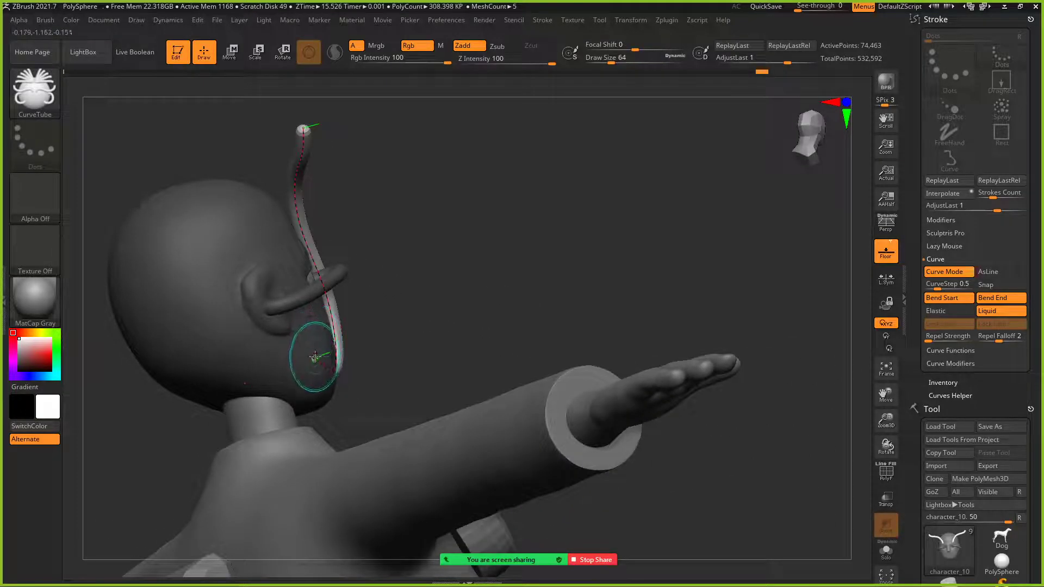
{"action": "left_click_drag", "start_coordinate": [464, 289], "coordinate": [455, 317]}
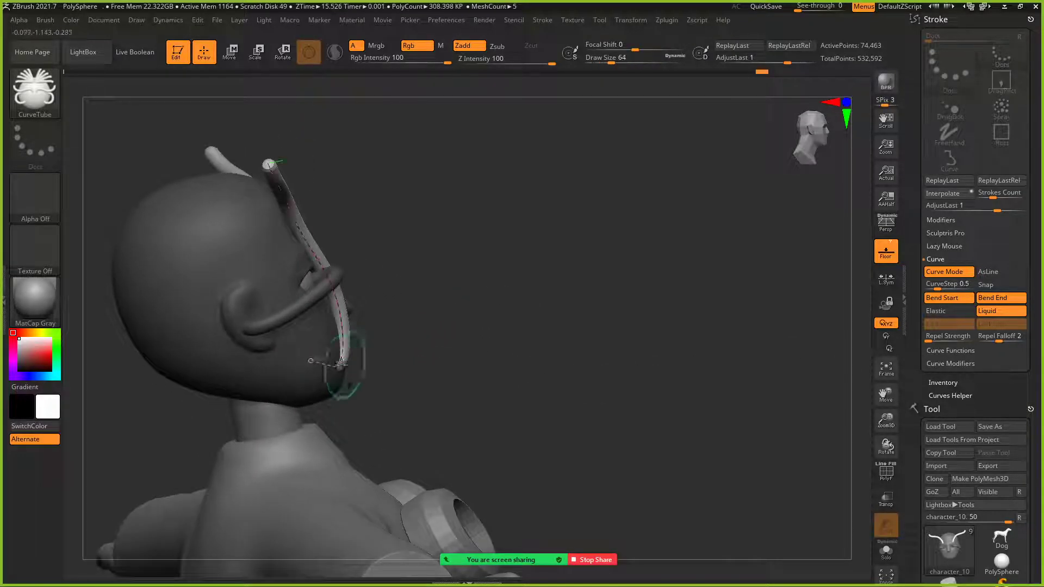
{"action": "left_click_drag", "start_coordinate": [310, 361], "coordinate": [294, 358]}
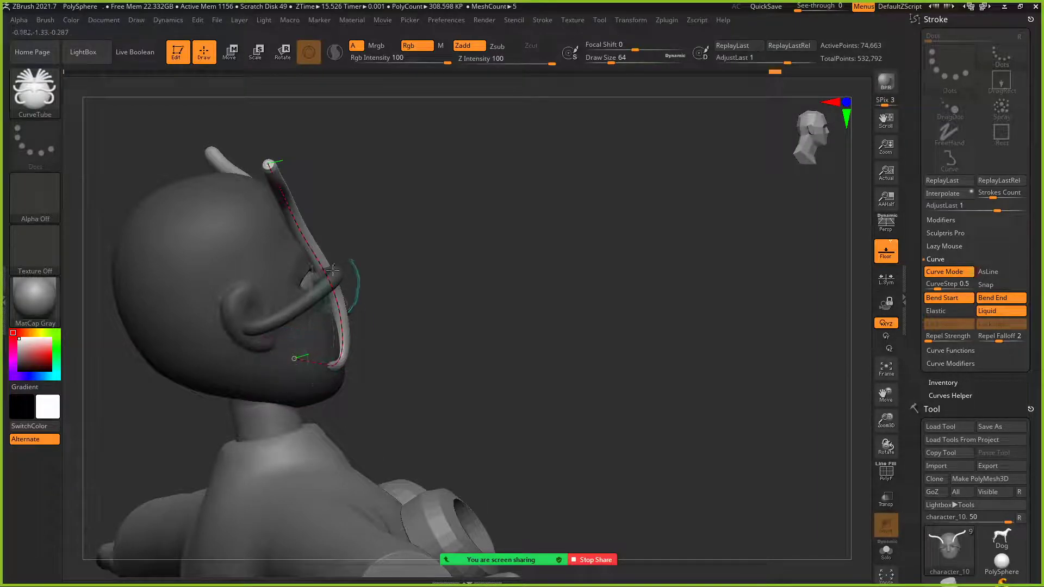
Step: Turn off Liquid, bend the tubes' upper parts inward over the forehead and bow their lower parts away from the cheeks
{"action": "left_click", "coordinate": [986, 312]}
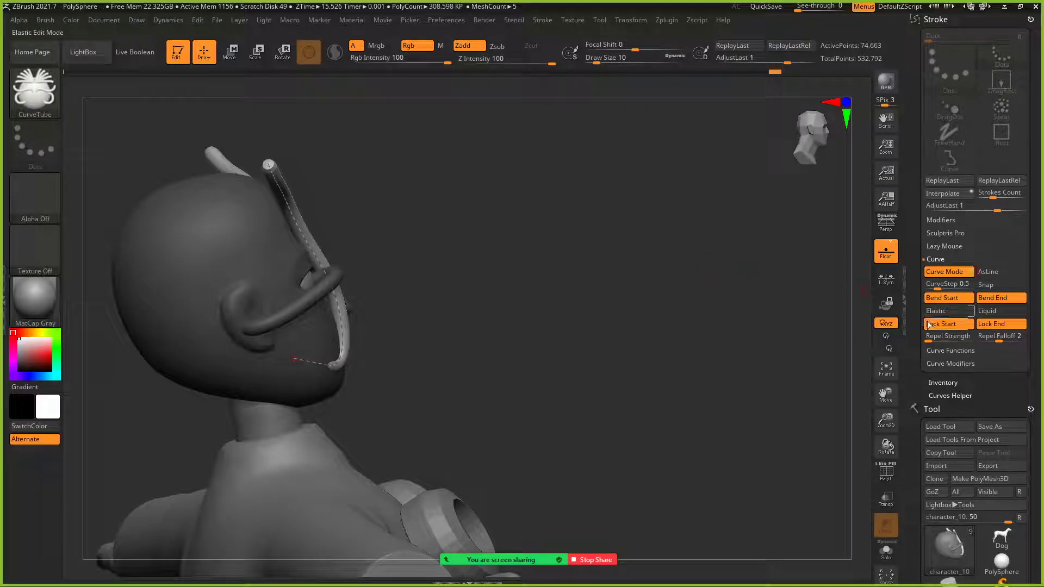
{"action": "left_click_drag", "start_coordinate": [692, 282], "coordinate": [585, 263]}
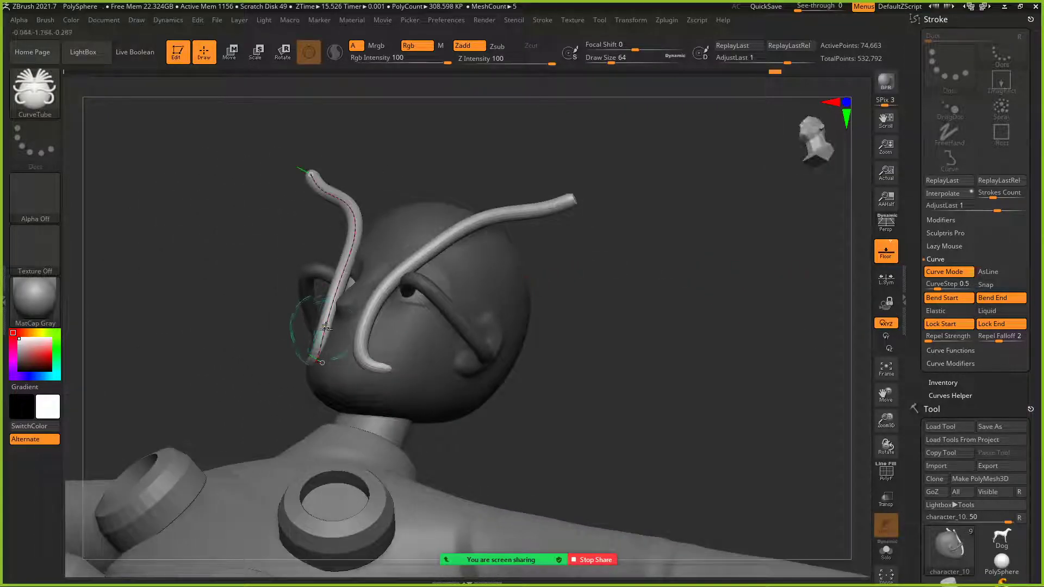
{"action": "left_click_drag", "start_coordinate": [318, 345], "coordinate": [375, 201]}
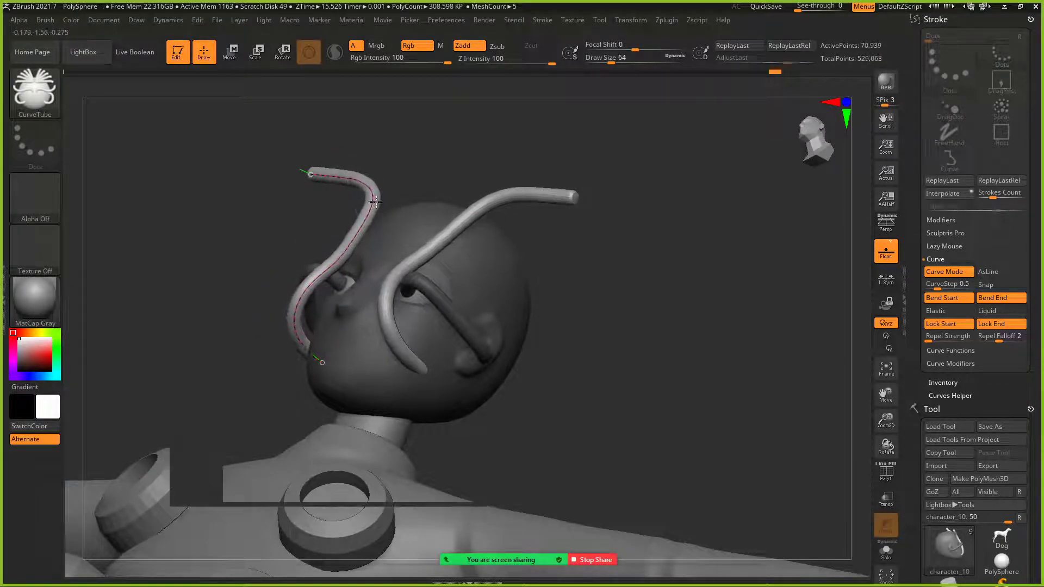
{"action": "left_click_drag", "start_coordinate": [313, 290], "coordinate": [285, 323]}
Step: Push the tubes' lower bends slightly forward and outward from the face and release the curve from editing
{"action": "left_click_drag", "start_coordinate": [232, 345], "coordinate": [275, 350]}
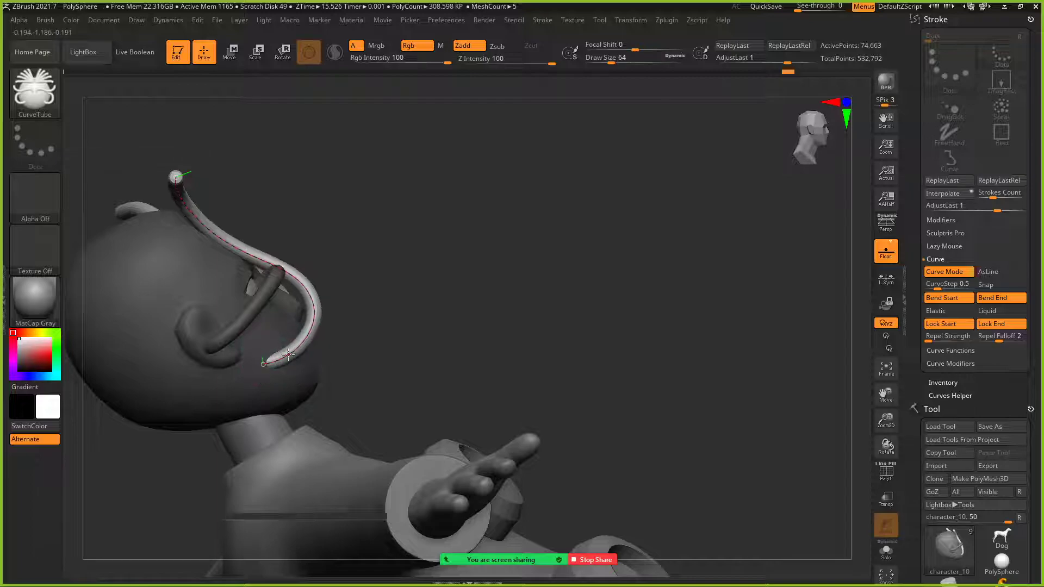
{"action": "left_click_drag", "start_coordinate": [307, 287], "coordinate": [315, 283]}
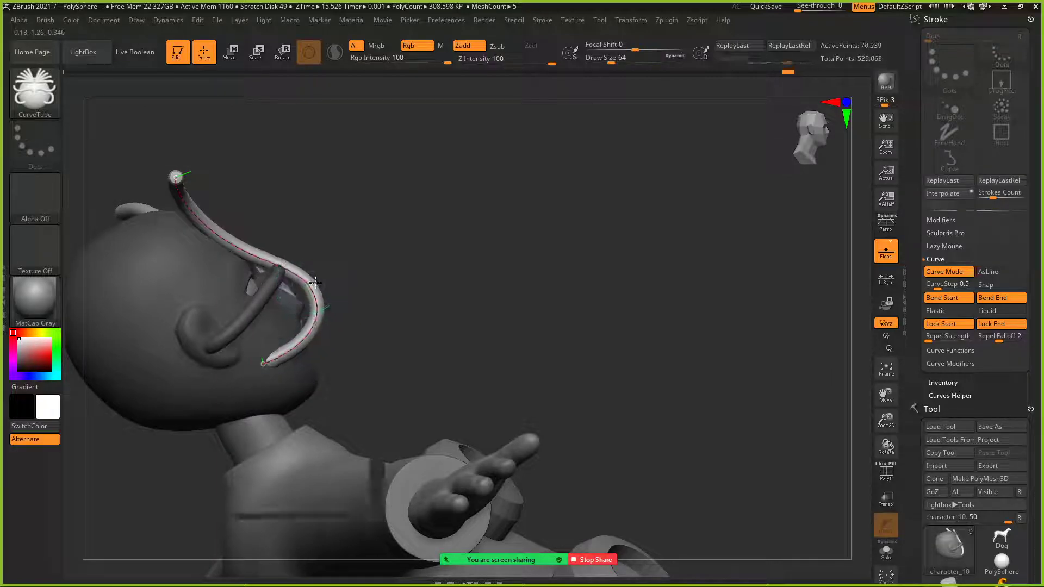
{"action": "left_click_drag", "start_coordinate": [421, 204], "coordinate": [321, 176]}
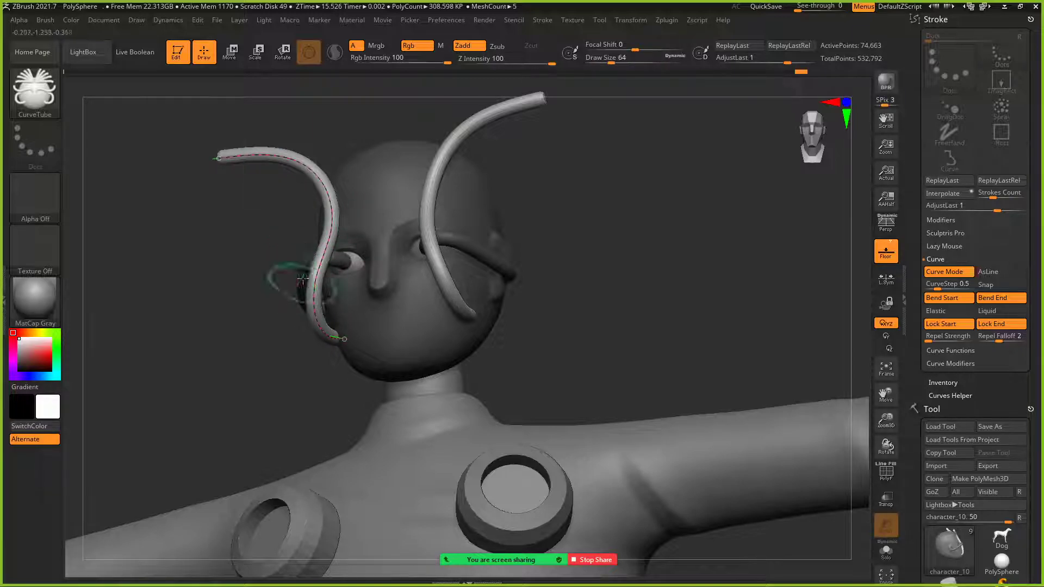
{"action": "left_click_drag", "start_coordinate": [315, 310], "coordinate": [308, 311]}
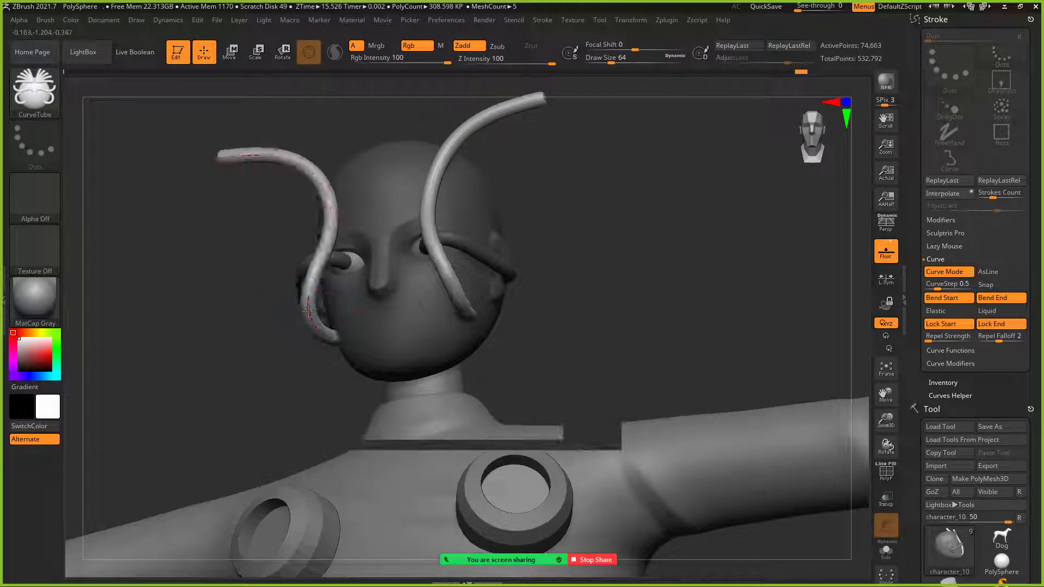
{"action": "mouse_move", "coordinate": [357, 127]}
{"action": "left_mouse_down"}
{"action": "mouse_move", "coordinate": [366, 98]}
{"action": "mouse_move", "coordinate": [366, 136]}
{"action": "left_mouse_up"}
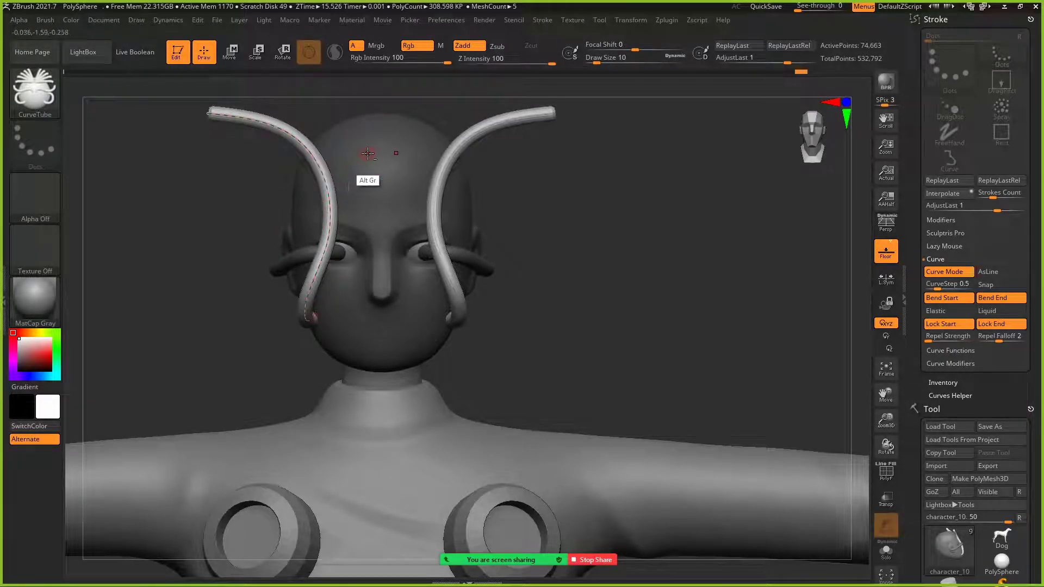
{"action": "left_click", "coordinate": [389, 225]}
{"action": "left_click_drag", "start_coordinate": [572, 281], "coordinate": [646, 284]}
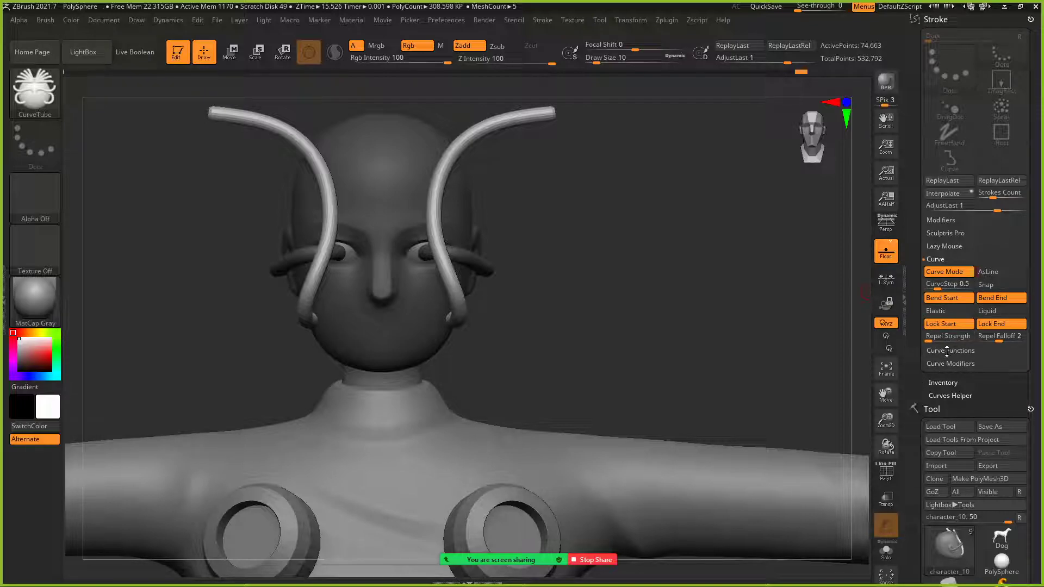
Step: Open the Curve Functions settings and draw mirrored test tubes from the sides of the head arching back behind it
{"action": "left_click", "coordinate": [947, 351]}
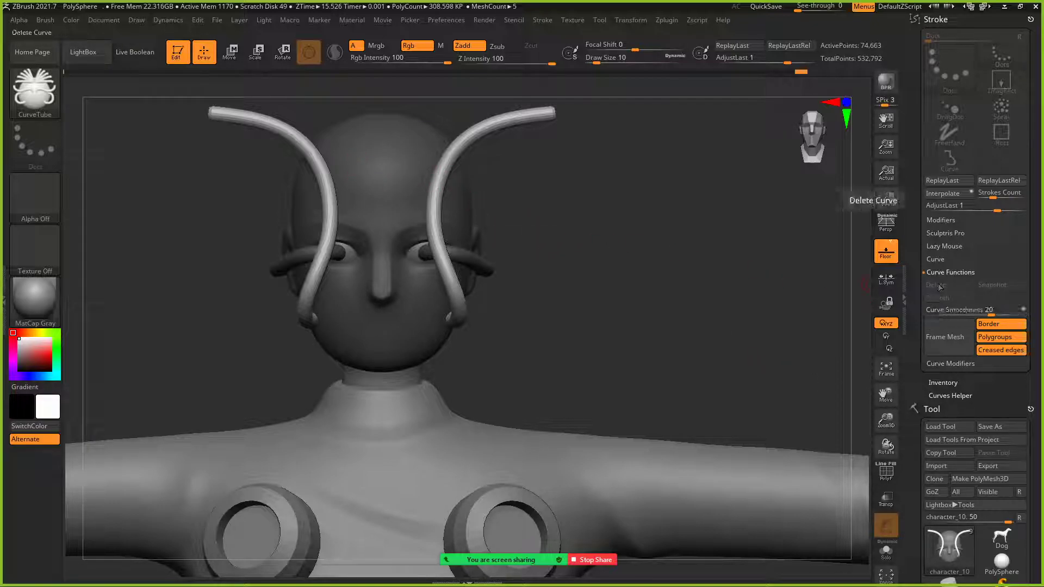
{"action": "left_click_drag", "start_coordinate": [627, 196], "coordinate": [667, 203]}
{"action": "left_click_drag", "start_coordinate": [239, 133], "coordinate": [83, 184]}
{"action": "mouse_move", "coordinate": [271, 189]}
{"action": "left_mouse_down"}
{"action": "mouse_move", "coordinate": [283, 216]}
{"action": "mouse_move", "coordinate": [266, 193]}
{"action": "left_mouse_up"}
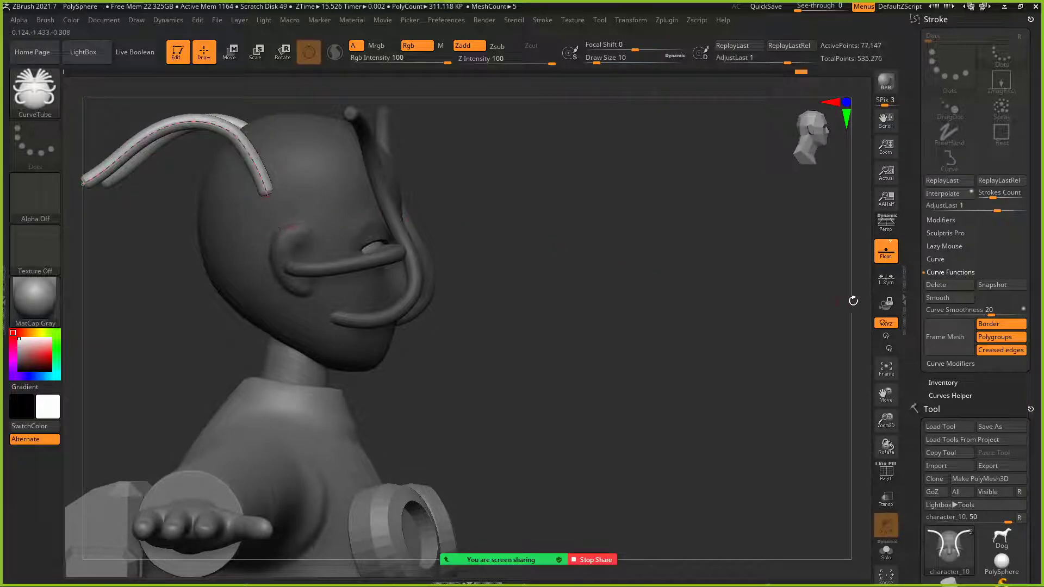
Step: Apply Smooth to the rear tubes' curve and delete the curve, leaving only the tube geometry
{"action": "left_click", "coordinate": [937, 303]}
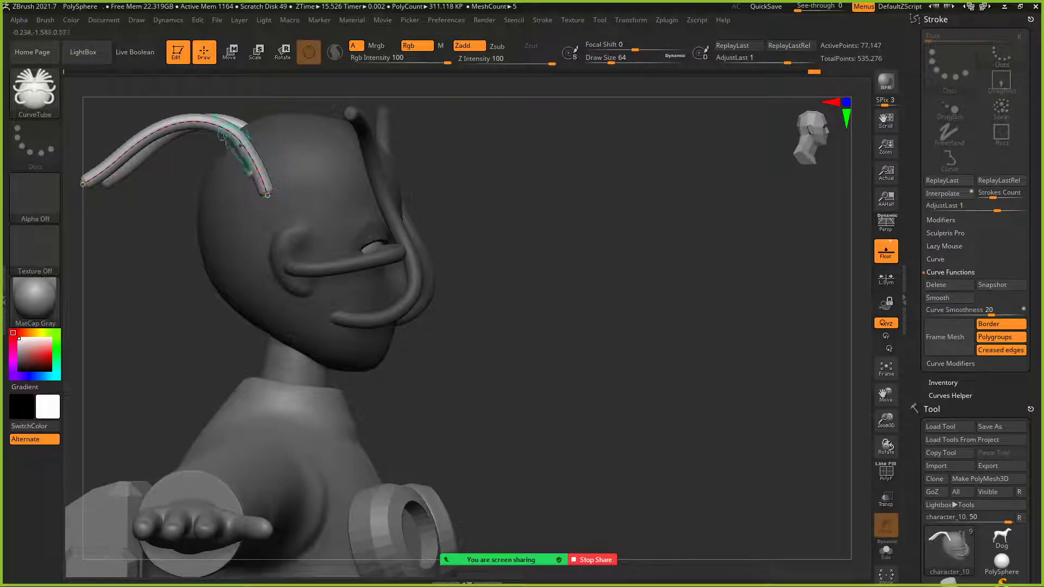
{"action": "left_click", "coordinate": [939, 285]}
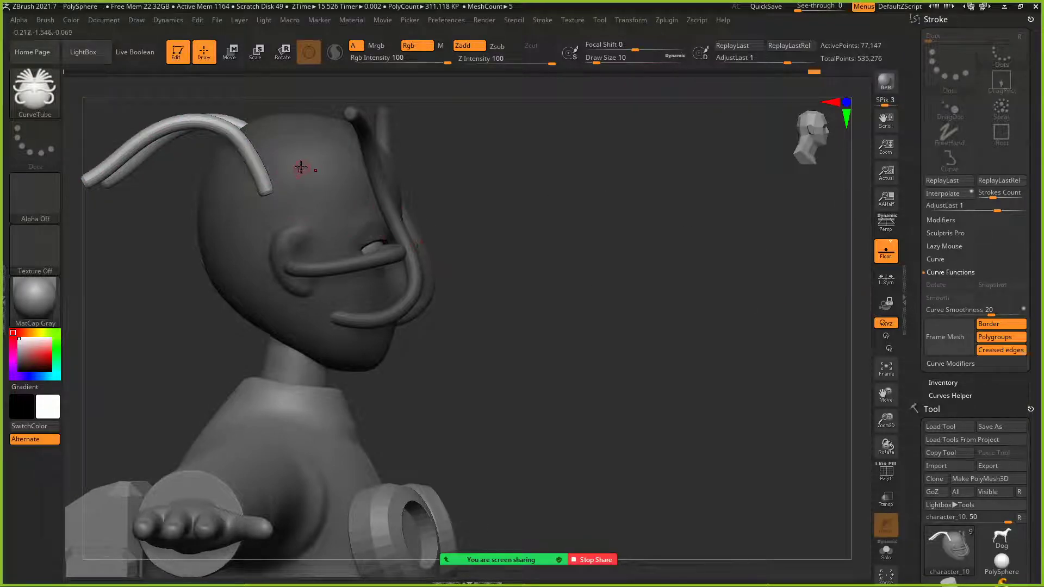
Step: Switch from Curve Functions to the Curve Modifiers settings and undo the rear test tubes
{"action": "left_click_drag", "start_coordinate": [451, 175], "coordinate": [680, 229]}
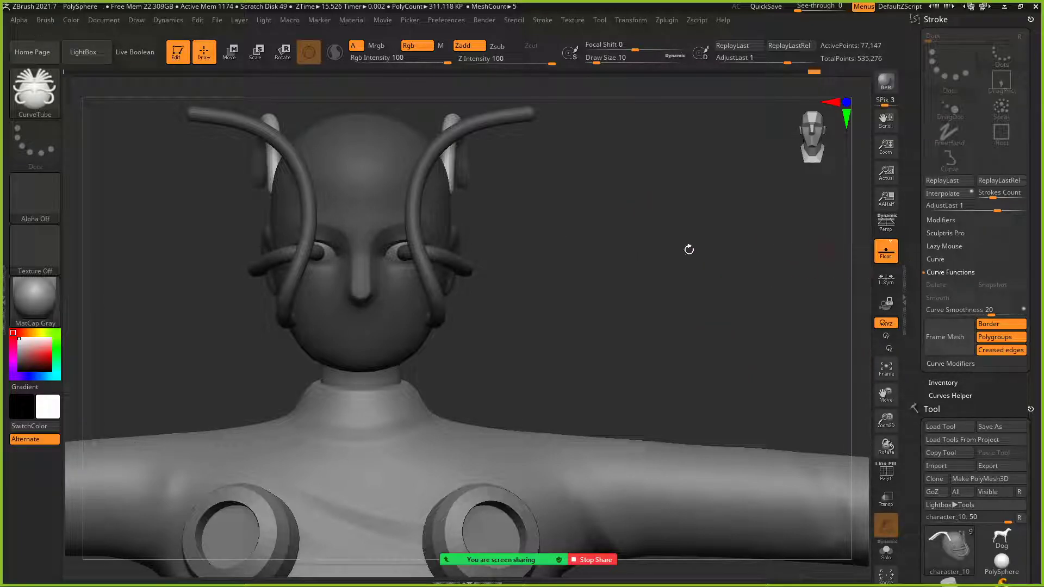
{"action": "left_click", "coordinate": [942, 273]}
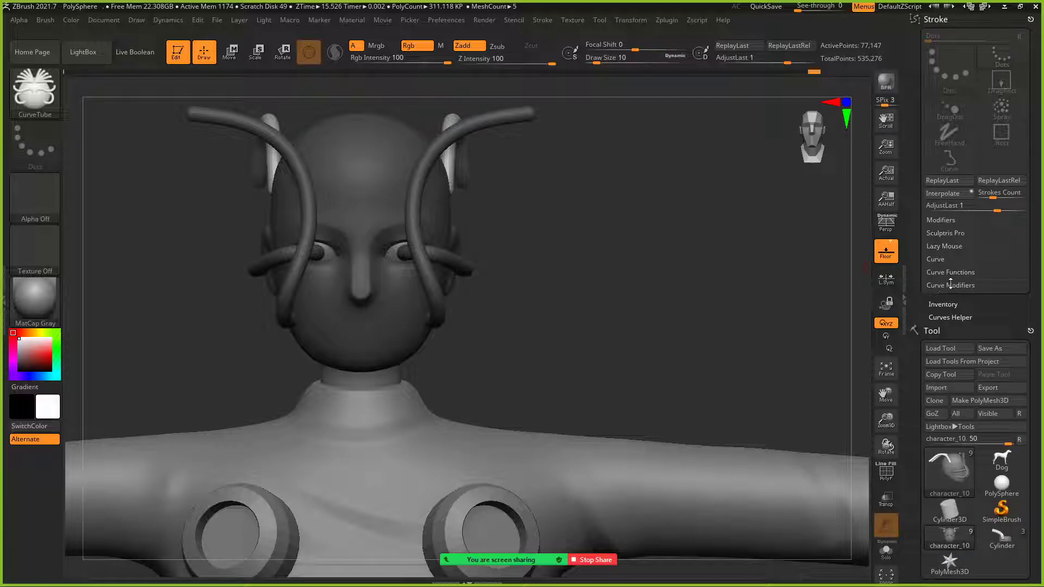
{"action": "left_click", "coordinate": [951, 284]}
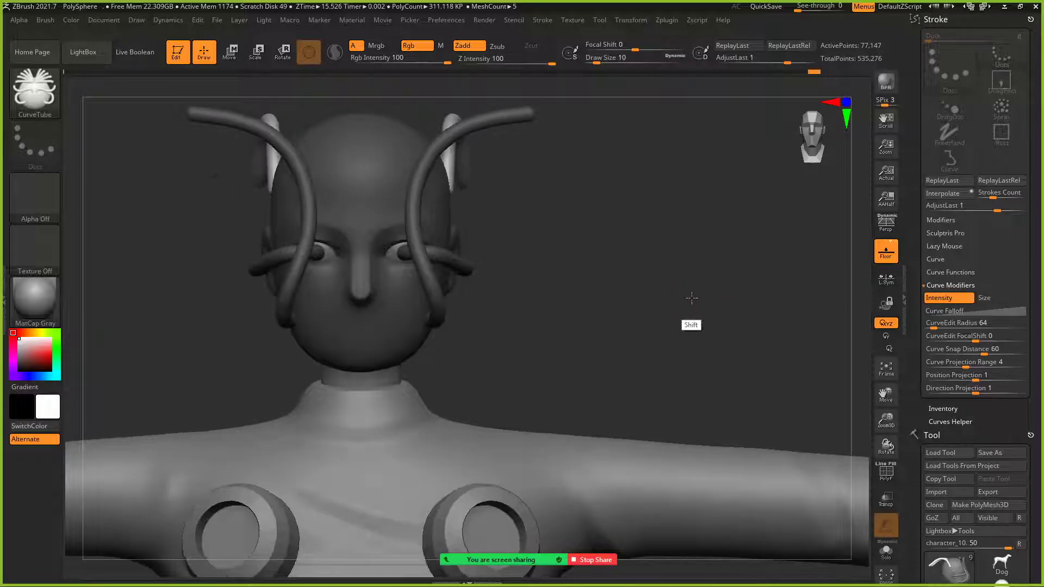
{"action": "left_click_drag", "start_coordinate": [691, 299], "coordinate": [720, 301]}
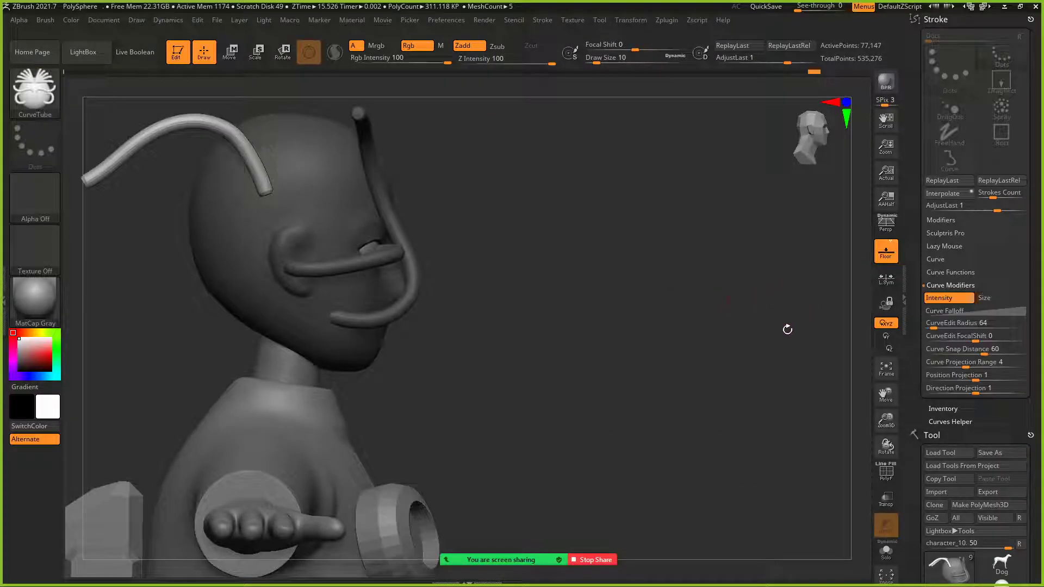
{"action": "left_click_drag", "start_coordinate": [733, 259], "coordinate": [712, 252]}
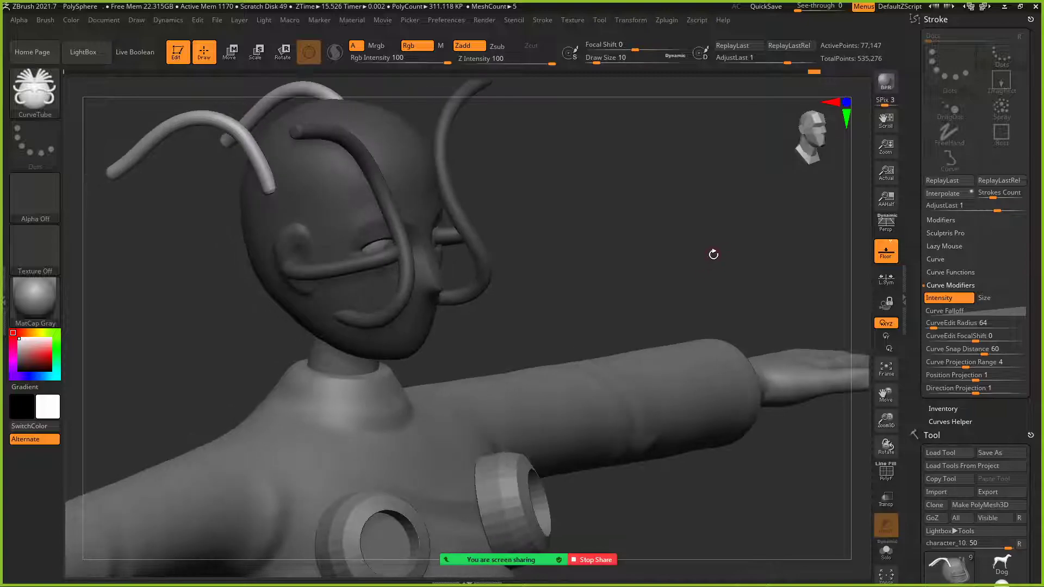
{"action": "key", "text": "ctrl"}
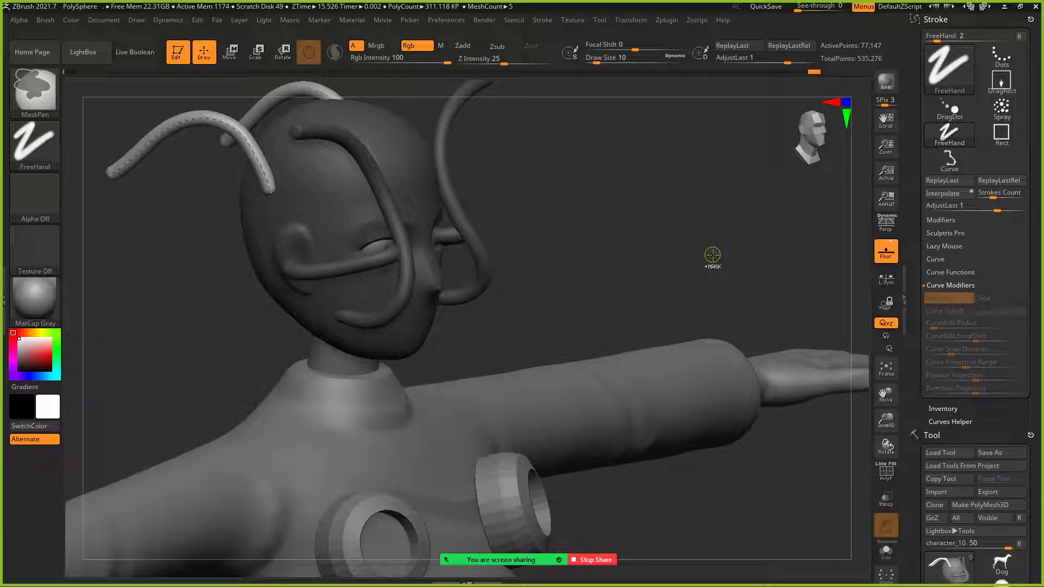
{"action": "key", "text": "ctrl+z"}
{"action": "left_click_drag", "start_coordinate": [613, 234], "coordinate": [745, 251]}
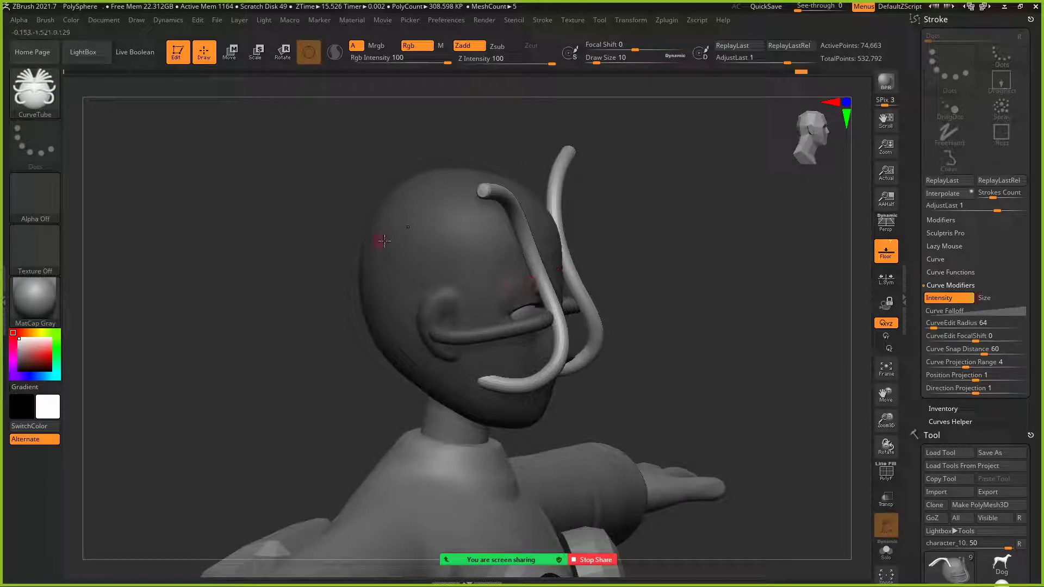
Step: Enable the Size curve modifier alongside Intensity and expand the Curve Falloff graph
{"action": "left_click", "coordinate": [995, 298]}
{"action": "mouse_move", "coordinate": [805, 337]}
{"action": "left_mouse_down"}
{"action": "mouse_move", "coordinate": [791, 343]}
{"action": "mouse_move", "coordinate": [803, 341]}
{"action": "left_mouse_up"}
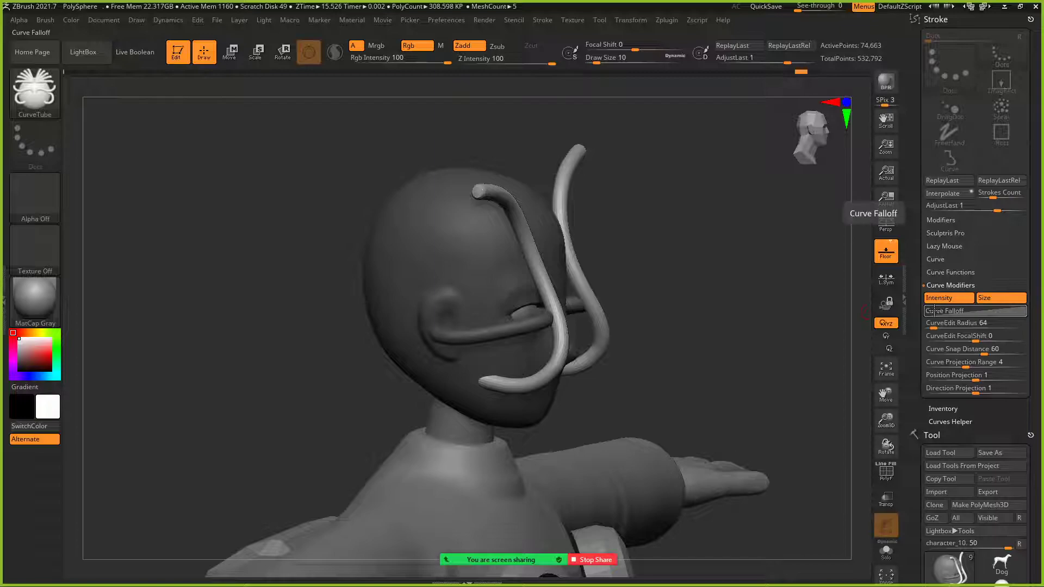
{"action": "left_click", "coordinate": [955, 311]}
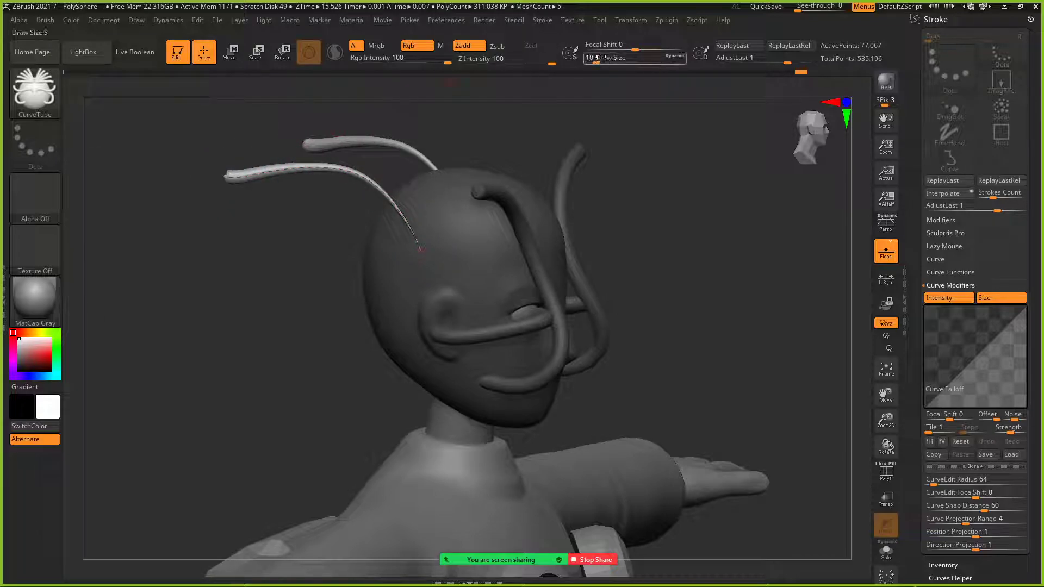
Step: Check the tapered test tubes behind the head from the side and undo them
{"action": "mouse_move", "coordinate": [657, 221]}
{"action": "left_mouse_down"}
{"action": "mouse_move", "coordinate": [668, 204]}
{"action": "mouse_move", "coordinate": [658, 224]}
{"action": "left_mouse_up"}
{"action": "left_click_drag", "start_coordinate": [655, 303], "coordinate": [650, 303]}
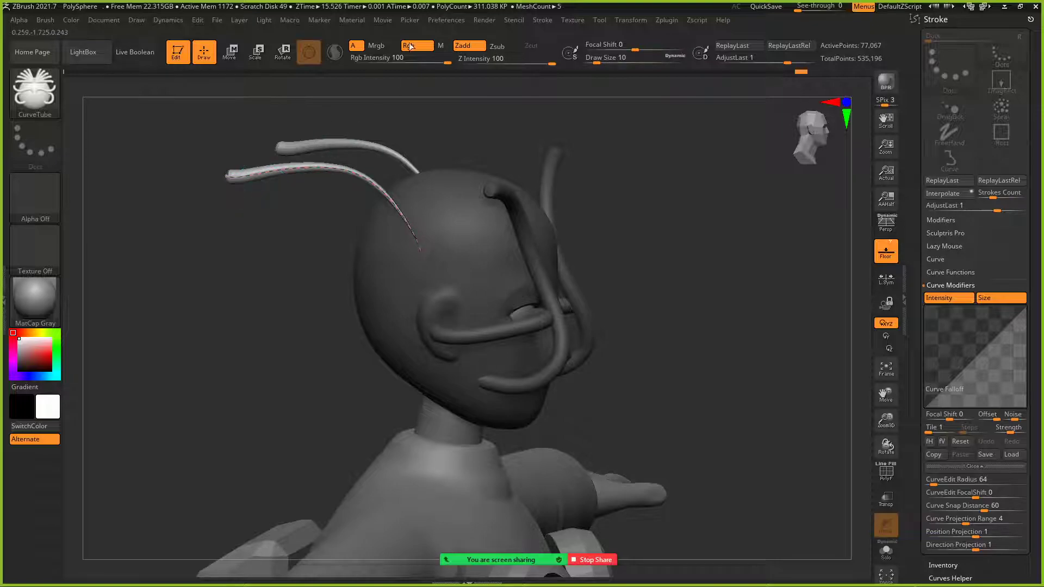
{"action": "key", "text": "ctrl+z"}
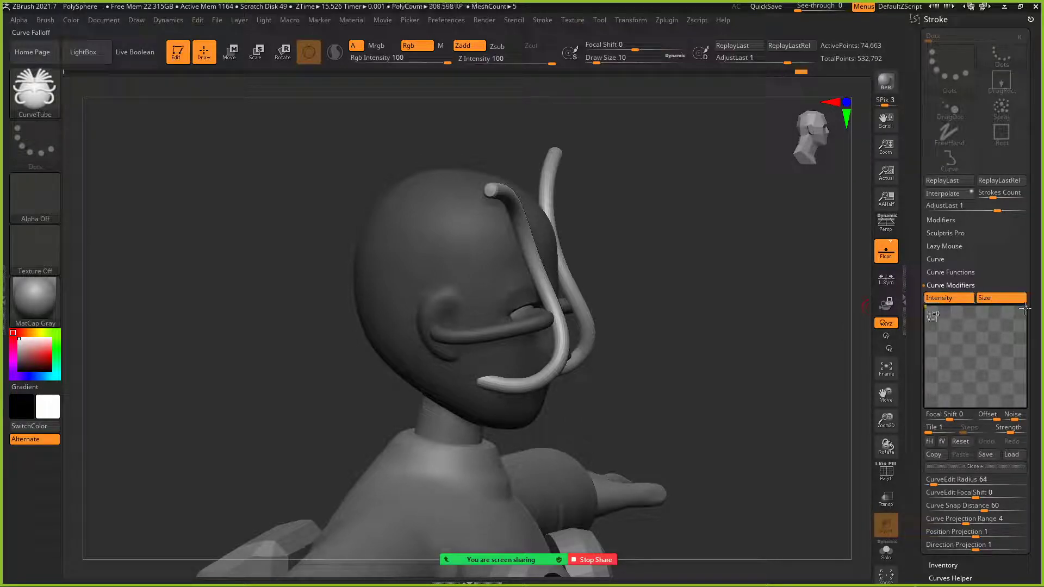
Step: Reshape the Curve Falloff to descend from full to zero with a raised middle, and draw mirrored tapering tubes back from the head's sides
{"action": "left_click_drag", "start_coordinate": [1026, 308], "coordinate": [1027, 411]}
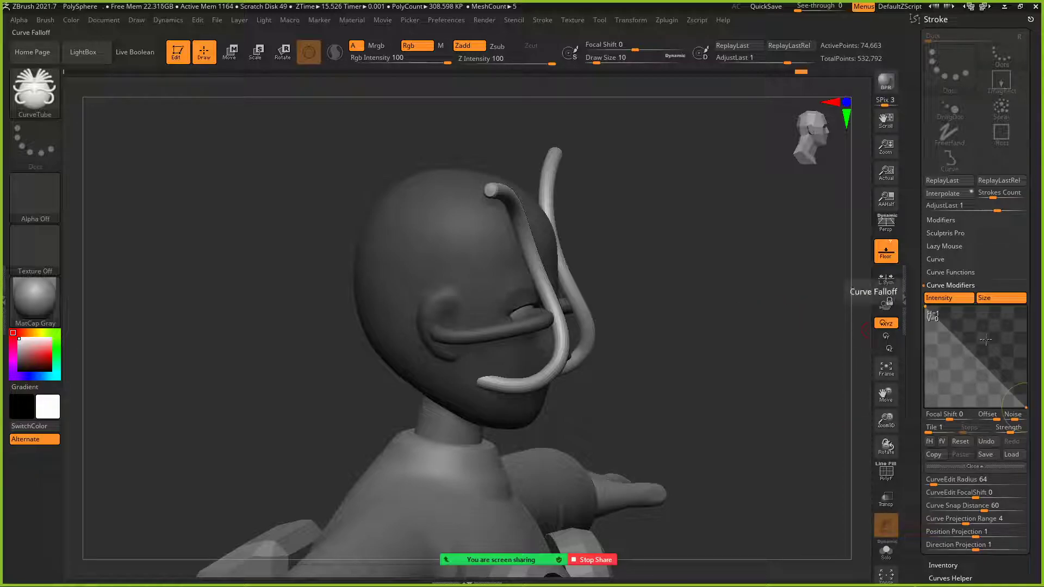
{"action": "left_click_drag", "start_coordinate": [973, 356], "coordinate": [987, 347]}
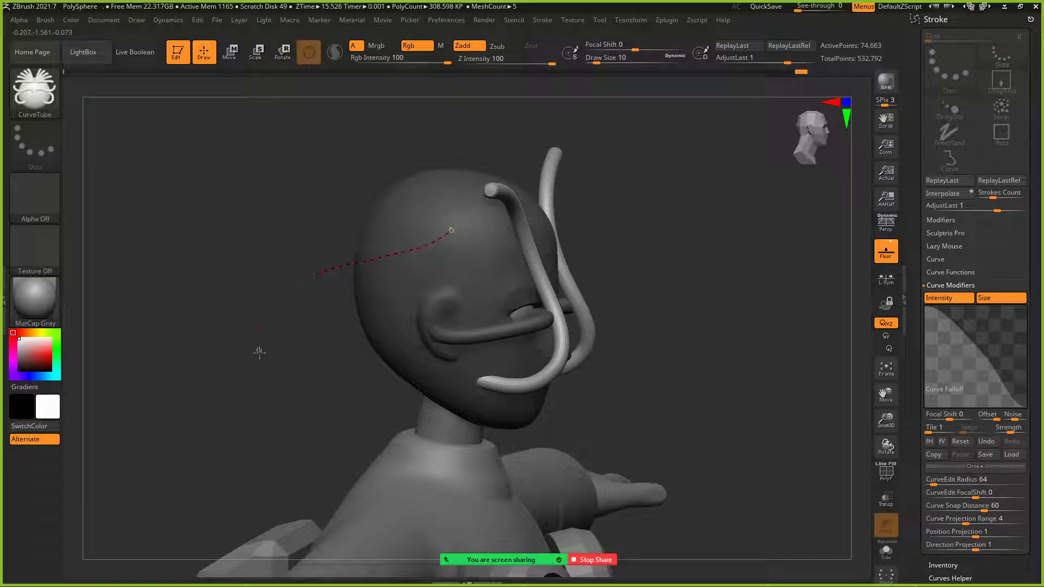
{"action": "left_click_drag", "start_coordinate": [259, 353], "coordinate": [262, 356]}
{"action": "left_click_drag", "start_coordinate": [306, 144], "coordinate": [392, 224]}
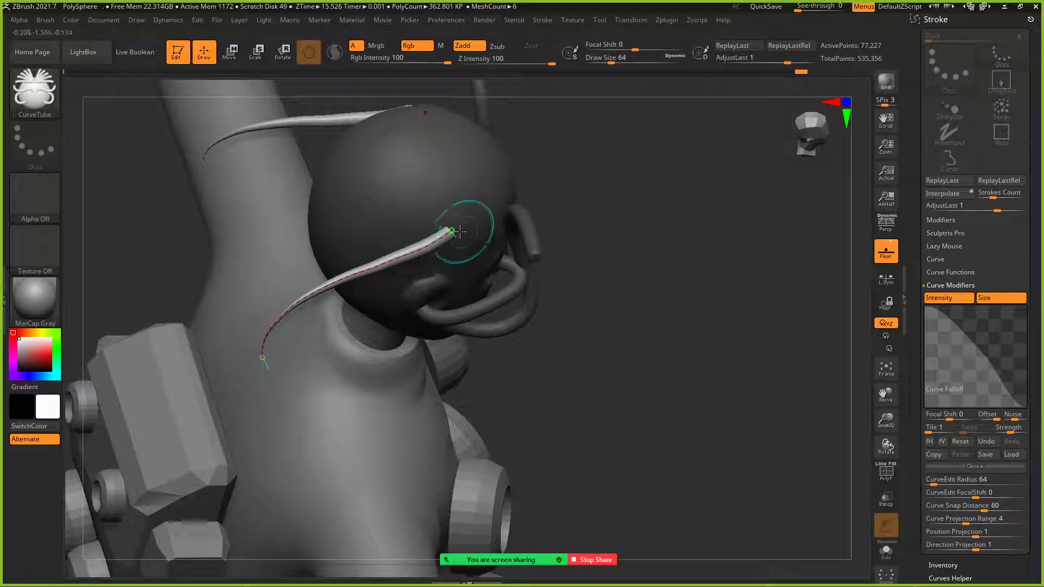
Step: Move the front end of the mirrored tube curve slightly higher on the side of the head
{"action": "mouse_move", "coordinate": [509, 237]}
{"action": "right_mouse_down"}
{"action": "mouse_move", "coordinate": [471, 222]}
{"action": "mouse_move", "coordinate": [513, 217]}
{"action": "right_mouse_up"}
{"action": "mouse_move", "coordinate": [453, 226]}
{"action": "left_mouse_down"}
{"action": "mouse_move", "coordinate": [461, 221]}
{"action": "mouse_move", "coordinate": [448, 215]}
{"action": "left_mouse_up"}
{"action": "left_click_drag", "start_coordinate": [233, 240], "coordinate": [282, 238]}
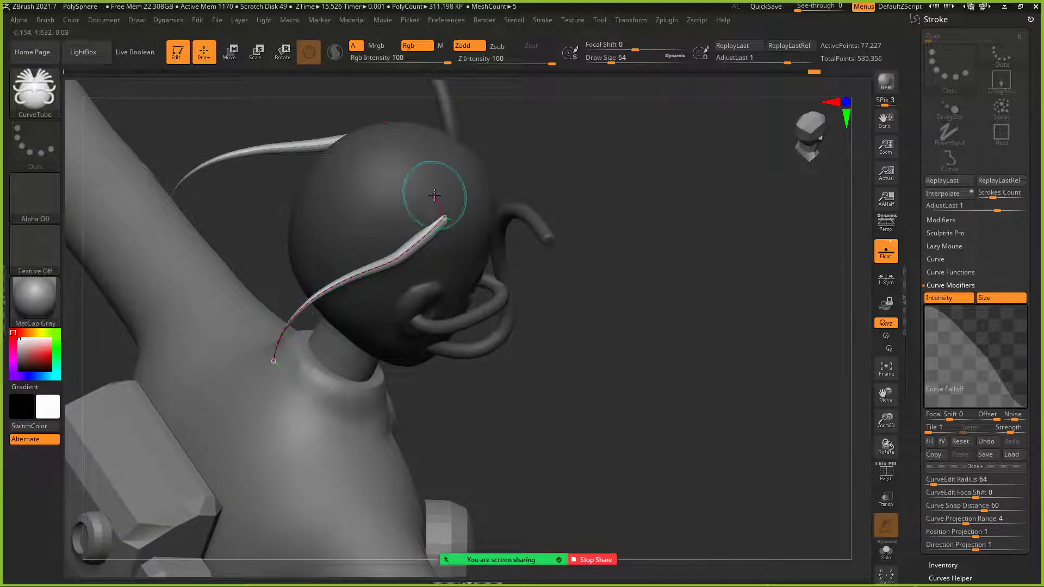
Step: Reduce the Draw Size to about 36.9 and update the mirrored head tubes with the new size
{"action": "left_click_drag", "start_coordinate": [611, 61], "coordinate": [609, 60]}
{"action": "left_click", "coordinate": [603, 59]}
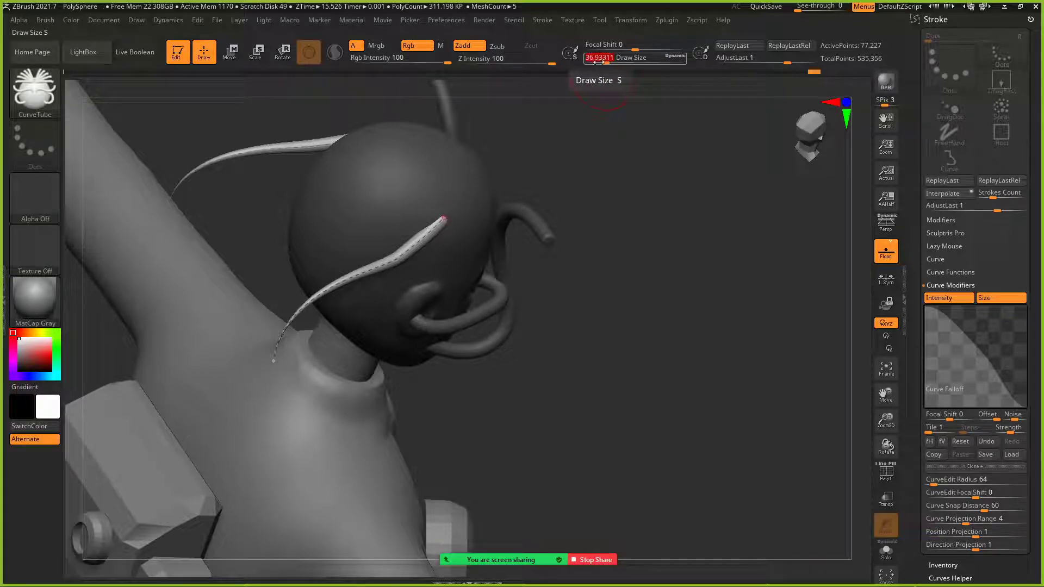
{"action": "left_click", "coordinate": [422, 240]}
{"action": "left_click_drag", "start_coordinate": [639, 322], "coordinate": [613, 217]}
{"action": "left_click", "coordinate": [450, 217]}
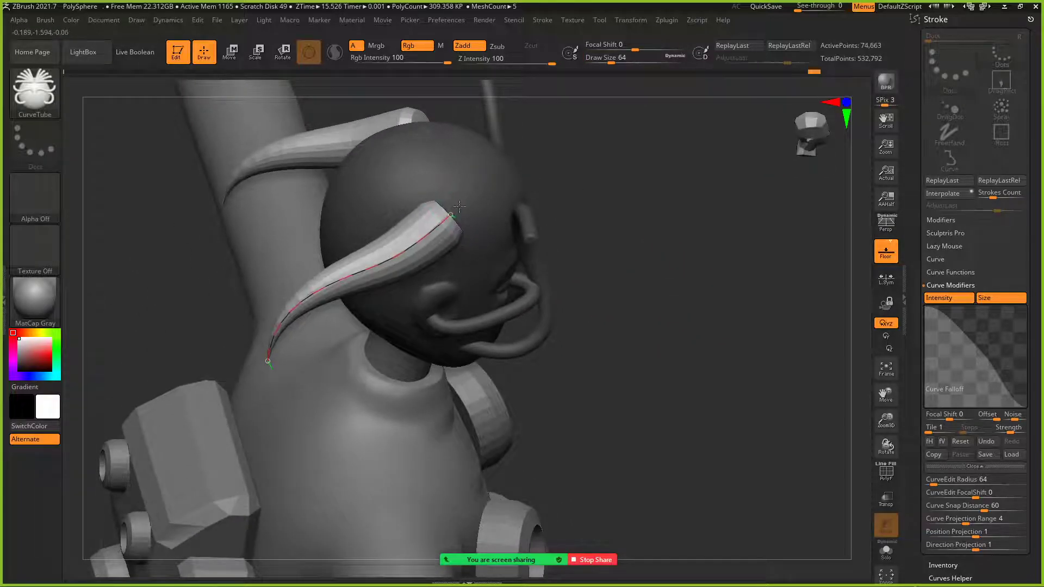
{"action": "mouse_move", "coordinate": [676, 252]}
{"action": "left_mouse_down"}
{"action": "mouse_move", "coordinate": [674, 233]}
{"action": "mouse_move", "coordinate": [670, 250]}
{"action": "mouse_move", "coordinate": [653, 245]}
{"action": "left_mouse_up"}
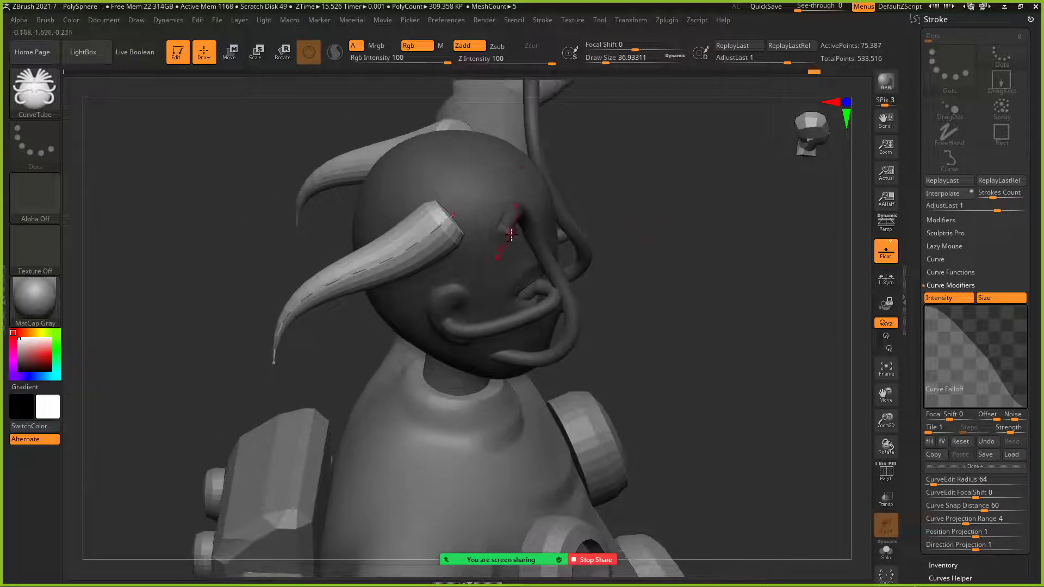
Step: Turn off Lock End in the Curve settings and pull the tubes' thick ends forward onto the forehead
{"action": "left_click", "coordinate": [936, 259]}
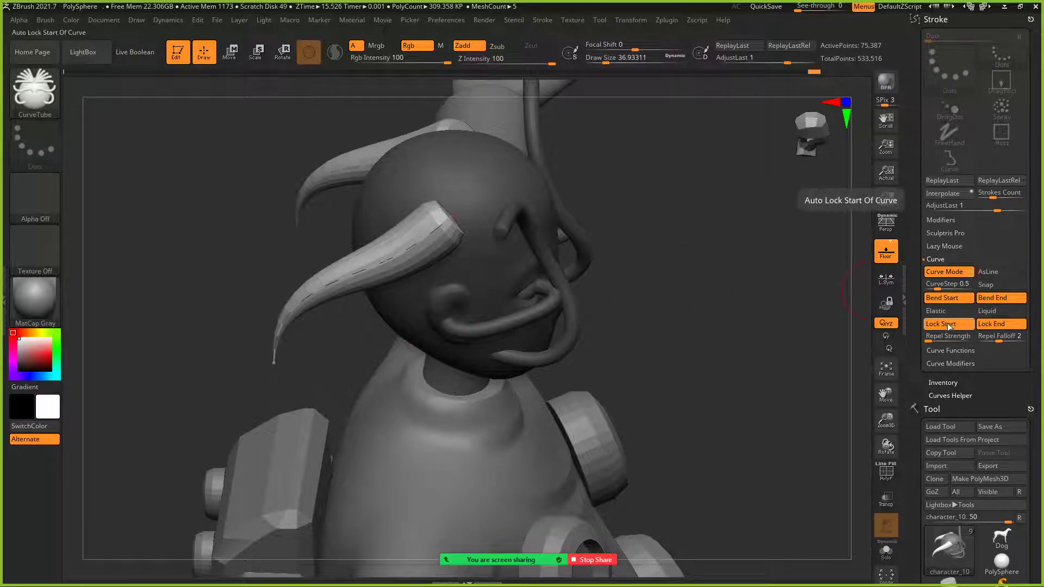
{"action": "left_click", "coordinate": [983, 324]}
{"action": "left_click_drag", "start_coordinate": [754, 209], "coordinate": [685, 241]}
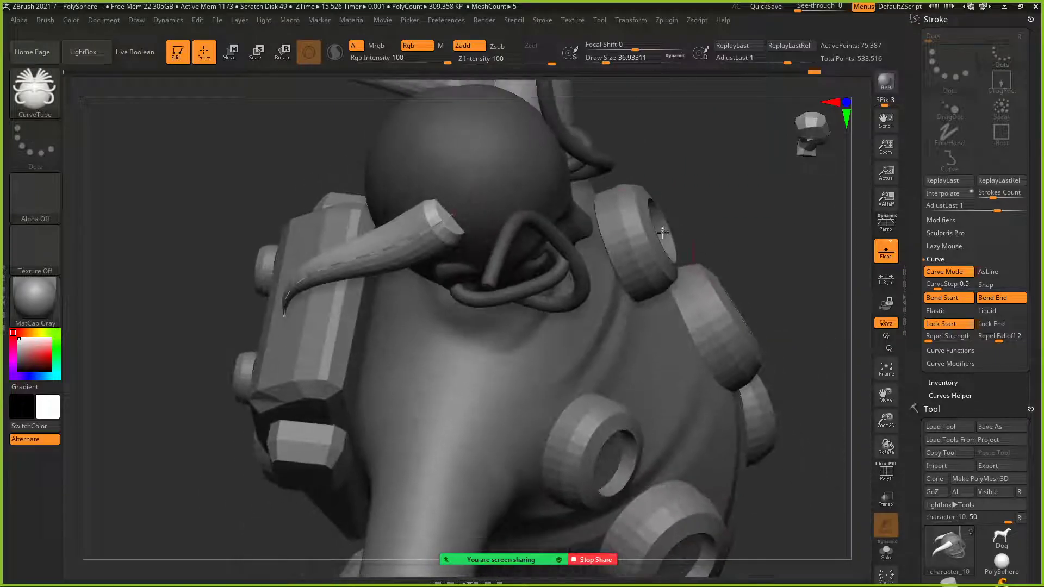
{"action": "left_click_drag", "start_coordinate": [454, 216], "coordinate": [520, 173]}
{"action": "left_click_drag", "start_coordinate": [772, 182], "coordinate": [706, 129]}
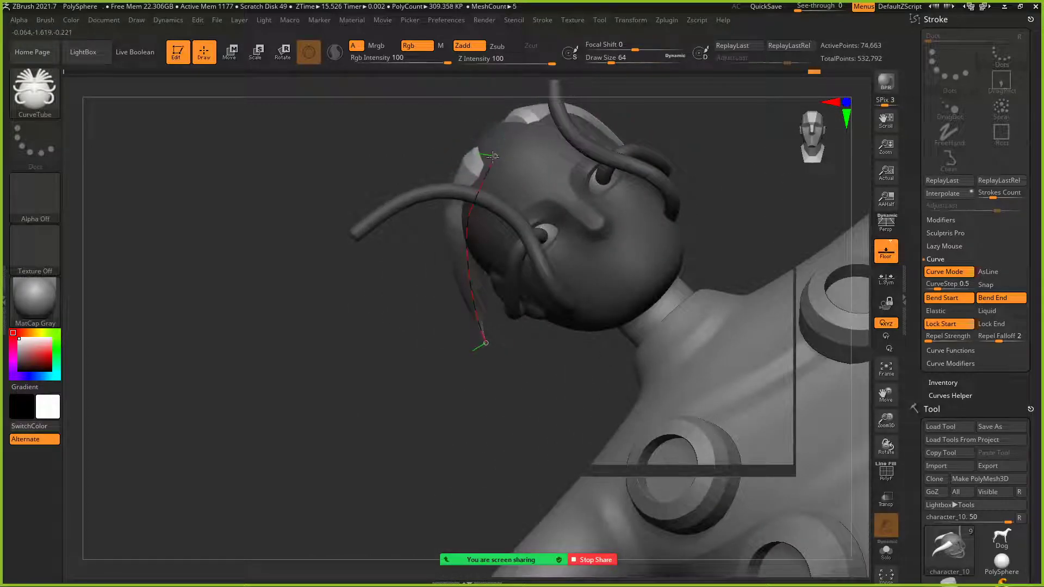
Step: Adjust the tubes' thick ends at the hairline and fit their upper section along the top of the head
{"action": "left_click_drag", "start_coordinate": [410, 122], "coordinate": [392, 109]}
{"action": "mouse_move", "coordinate": [499, 159]}
{"action": "left_mouse_down"}
{"action": "mouse_move", "coordinate": [509, 138]}
{"action": "mouse_move", "coordinate": [475, 159]}
{"action": "left_mouse_up"}
{"action": "mouse_move", "coordinate": [373, 110]}
{"action": "left_mouse_down"}
{"action": "mouse_move", "coordinate": [688, 214]}
{"action": "mouse_move", "coordinate": [626, 229]}
{"action": "mouse_move", "coordinate": [580, 224]}
{"action": "left_mouse_up"}
{"action": "left_click_drag", "start_coordinate": [270, 200], "coordinate": [316, 263]}
{"action": "left_click_drag", "start_coordinate": [430, 146], "coordinate": [453, 126]}
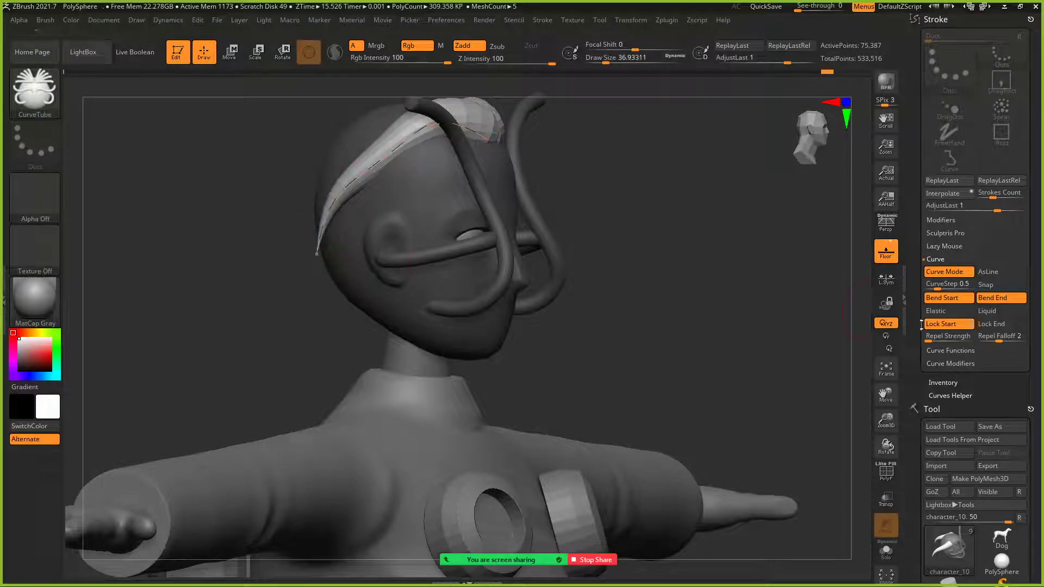
Step: Enable Liquid and stretch the thin ends of the mirrored tubes down behind the head to the shoulders
{"action": "left_click", "coordinate": [983, 313]}
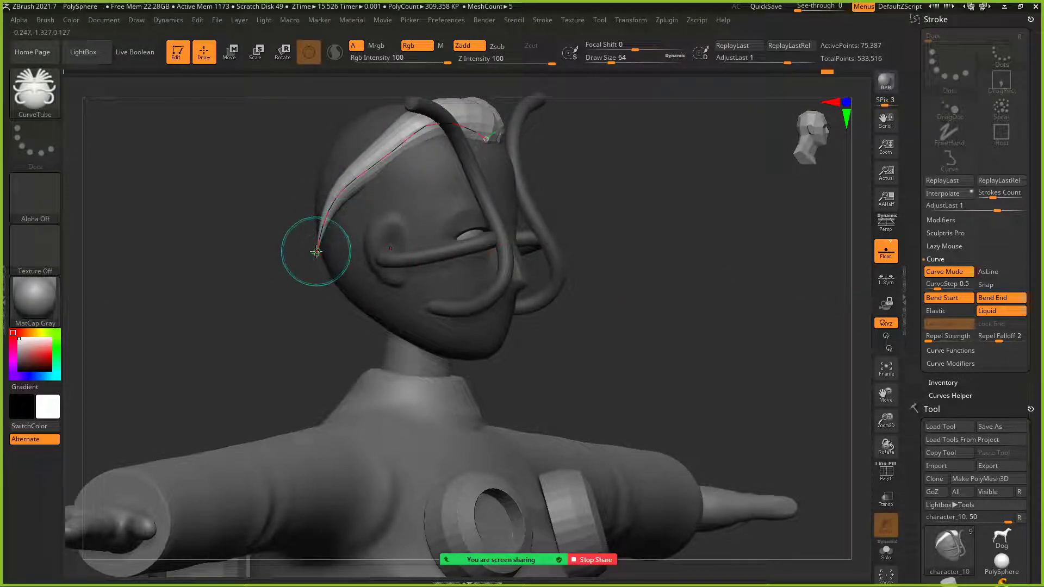
{"action": "mouse_move", "coordinate": [316, 254]}
{"action": "left_mouse_down"}
{"action": "mouse_move", "coordinate": [280, 381]}
{"action": "mouse_move", "coordinate": [254, 405]}
{"action": "mouse_move", "coordinate": [208, 414]}
{"action": "left_mouse_up"}
{"action": "left_click_drag", "start_coordinate": [190, 175], "coordinate": [246, 187]}
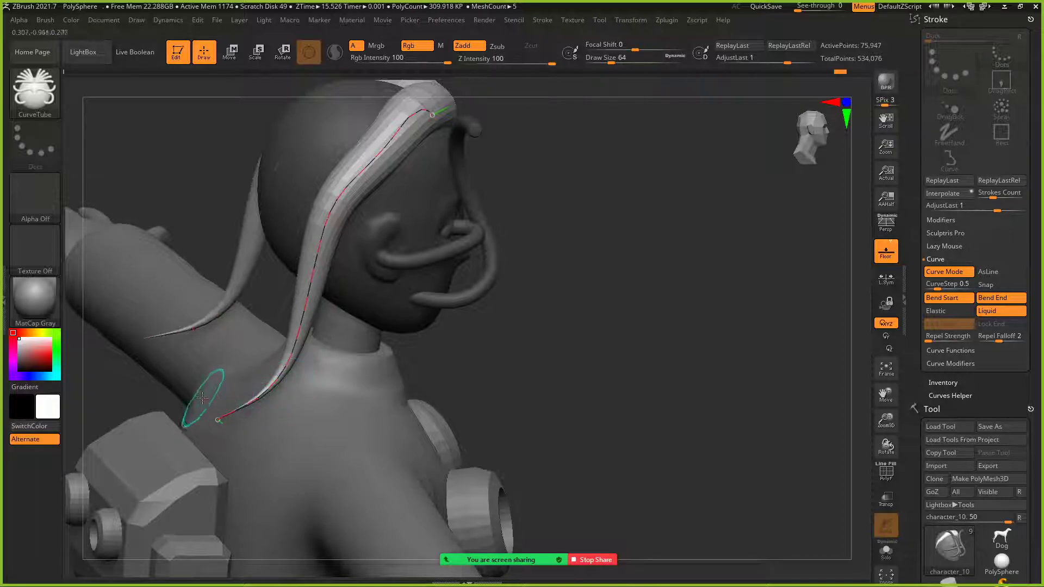
Step: Bulge the Curve Falloff outward so it drops steeply only near its end, and update the tubes with it
{"action": "left_click", "coordinate": [947, 363]}
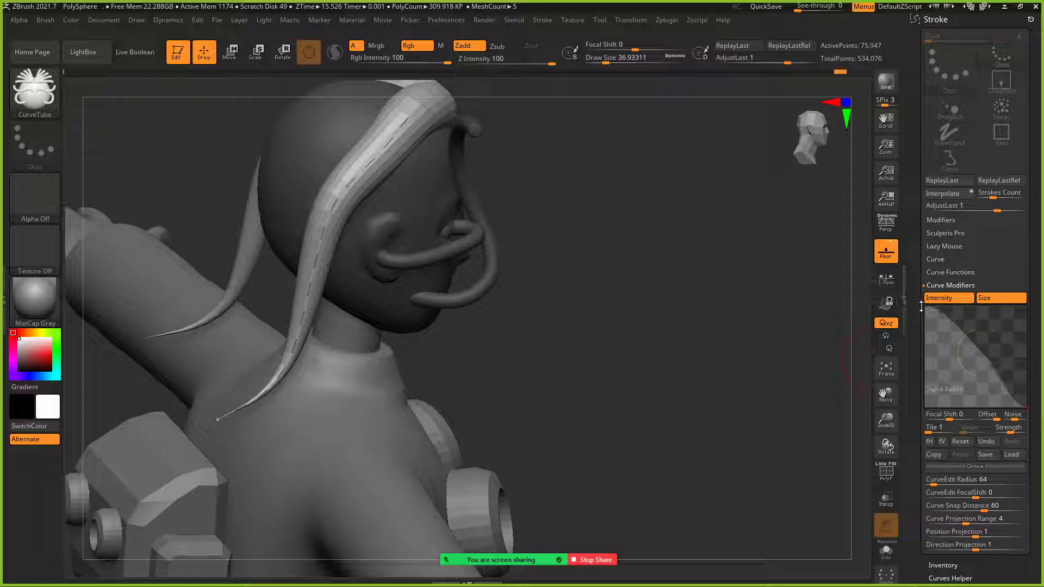
{"action": "left_click", "coordinate": [430, 103]}
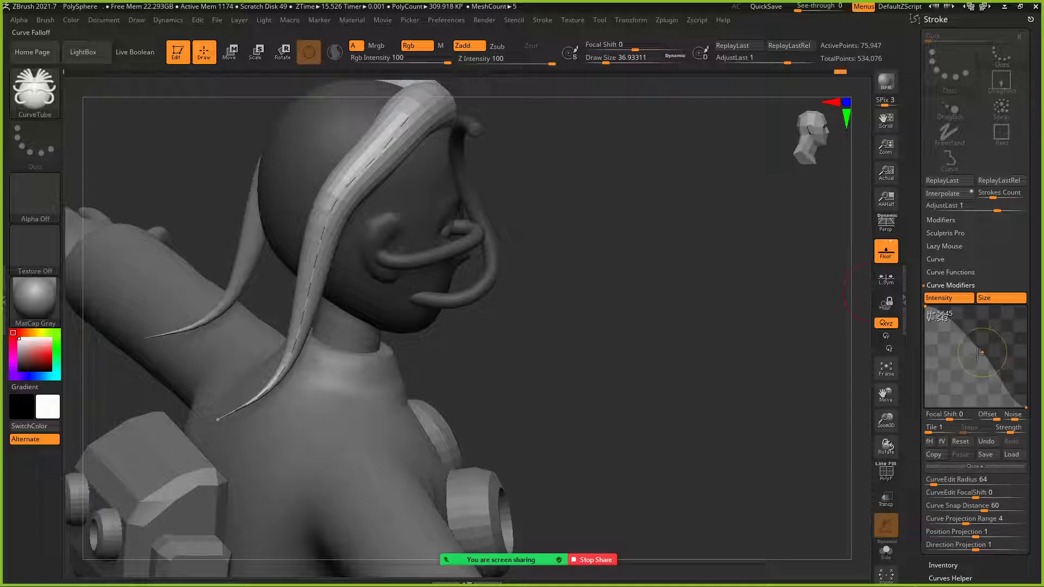
{"action": "left_click_drag", "start_coordinate": [979, 354], "coordinate": [1019, 364]}
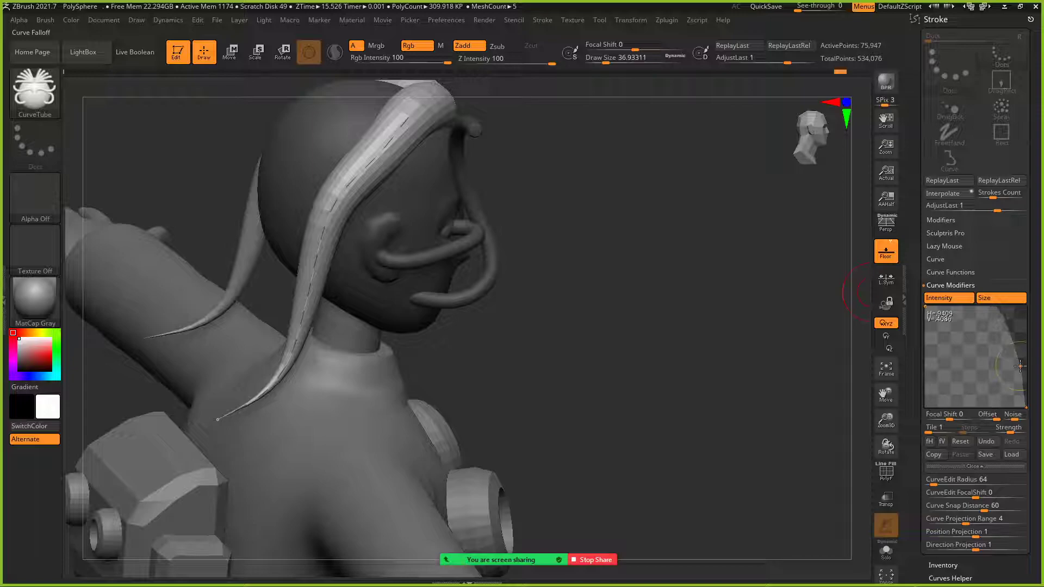
{"action": "mouse_move", "coordinate": [1006, 326]}
{"action": "left_mouse_down"}
{"action": "mouse_move", "coordinate": [1021, 371]}
{"action": "mouse_move", "coordinate": [1015, 330]}
{"action": "mouse_move", "coordinate": [1026, 311]}
{"action": "mouse_move", "coordinate": [1012, 351]}
{"action": "mouse_move", "coordinate": [981, 320]}
{"action": "mouse_move", "coordinate": [993, 330]}
{"action": "left_mouse_up"}
{"action": "left_click_drag", "start_coordinate": [1020, 369], "coordinate": [1022, 377]}
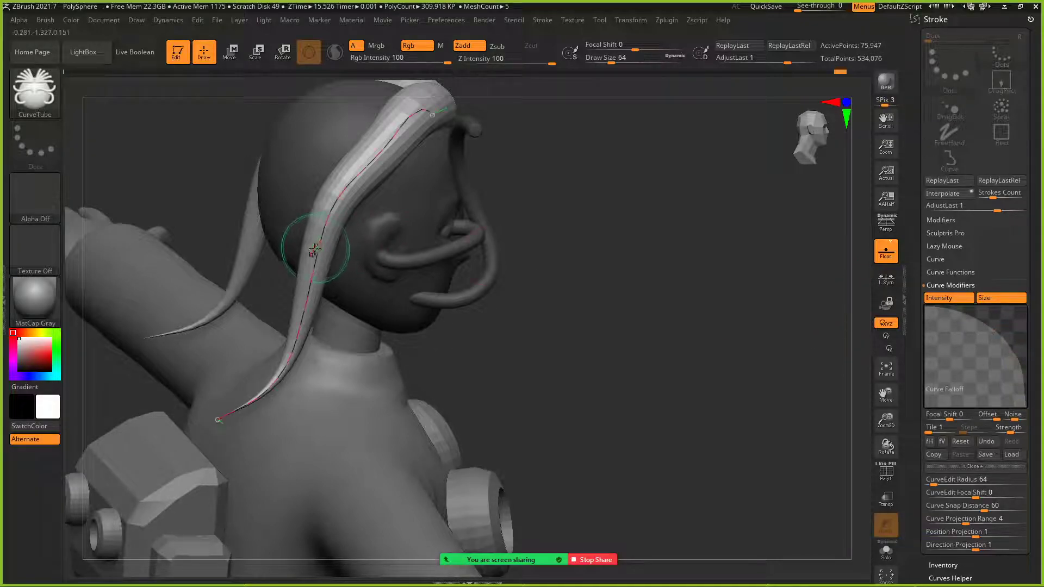
{"action": "left_click", "coordinate": [315, 269]}
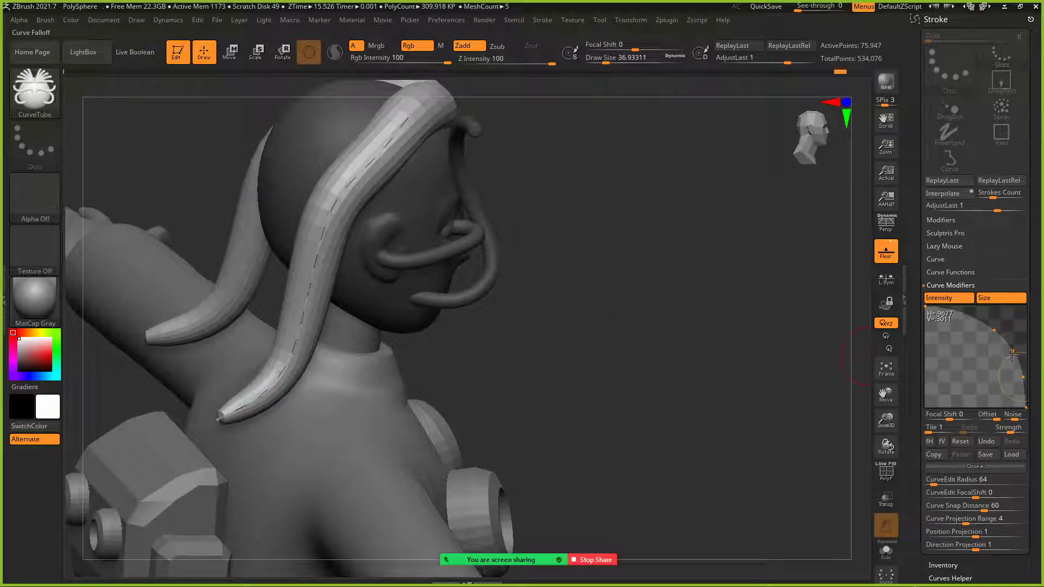
Step: Pull the lower points of the Curve Falloff slightly inward and update the tubes to sharpen their tips
{"action": "left_click_drag", "start_coordinate": [1022, 376], "coordinate": [1016, 385]}
{"action": "left_click_drag", "start_coordinate": [1010, 349], "coordinate": [1011, 357]}
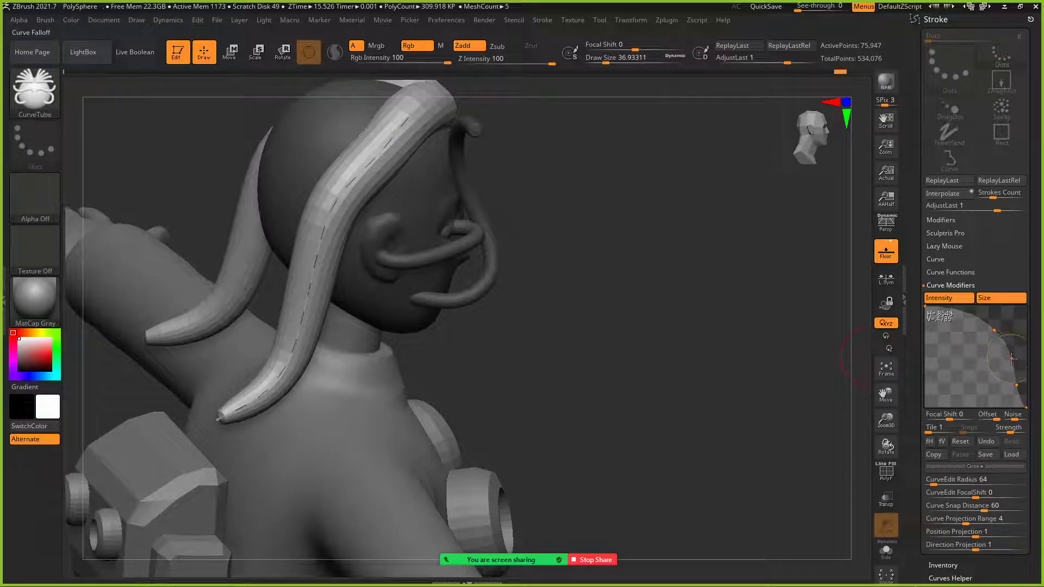
{"action": "left_click", "coordinate": [309, 269]}
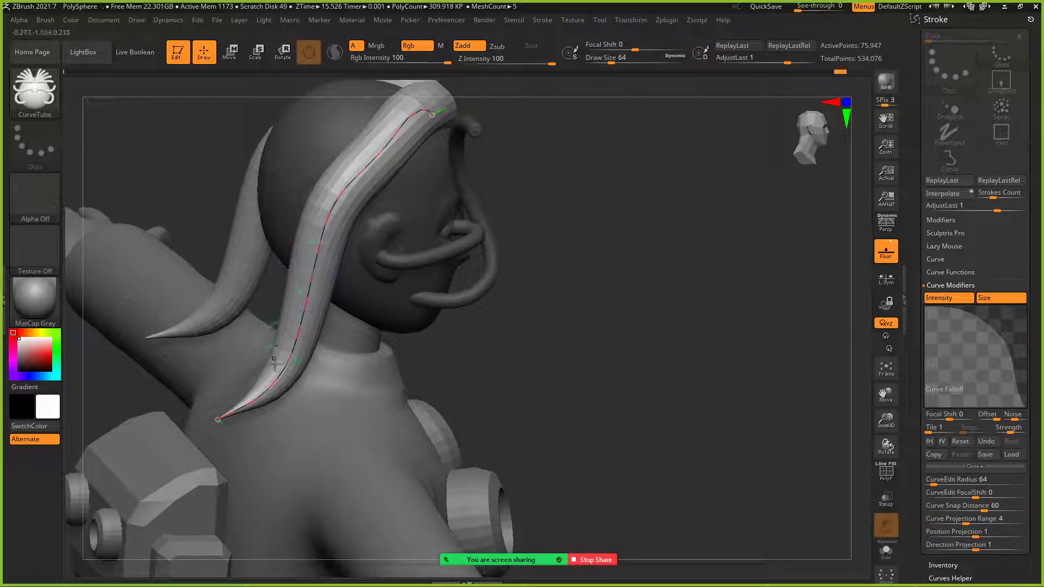
{"action": "left_click", "coordinate": [387, 166]}
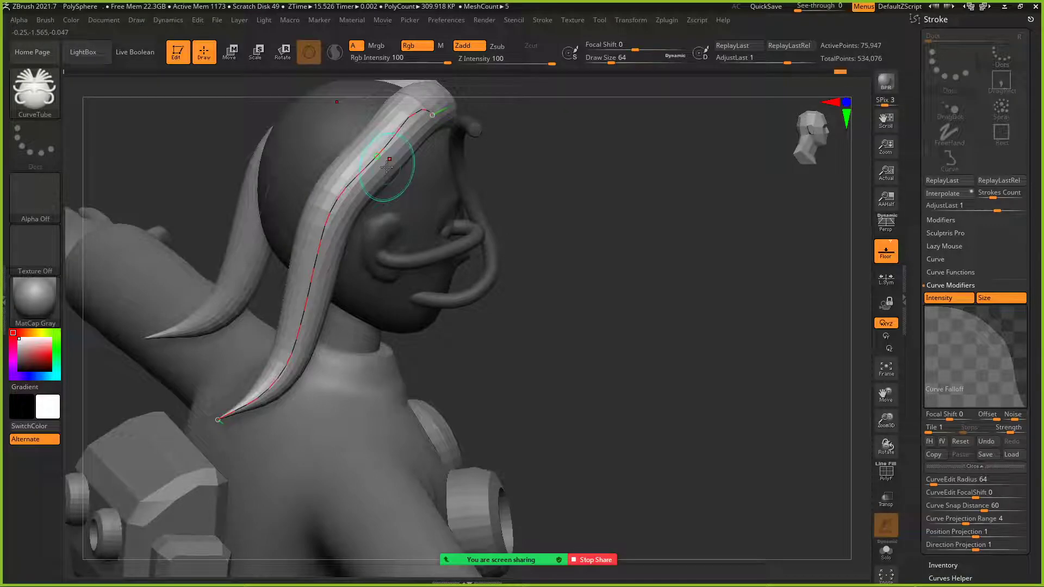
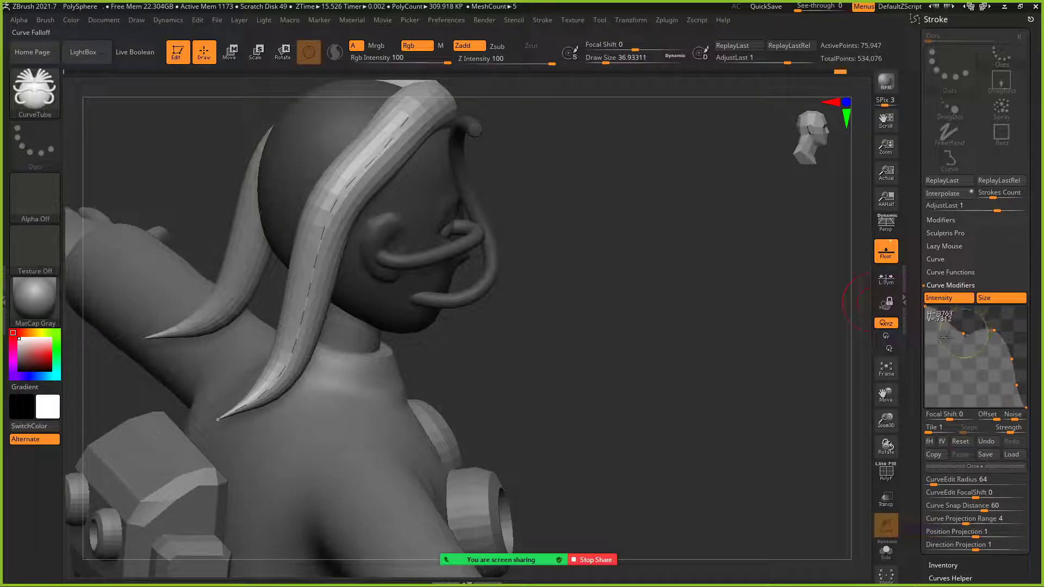
Step: Try a Curve Falloff with a dip in its first half and apply it to the tubes
{"action": "left_click_drag", "start_coordinate": [961, 334], "coordinate": [962, 335]}
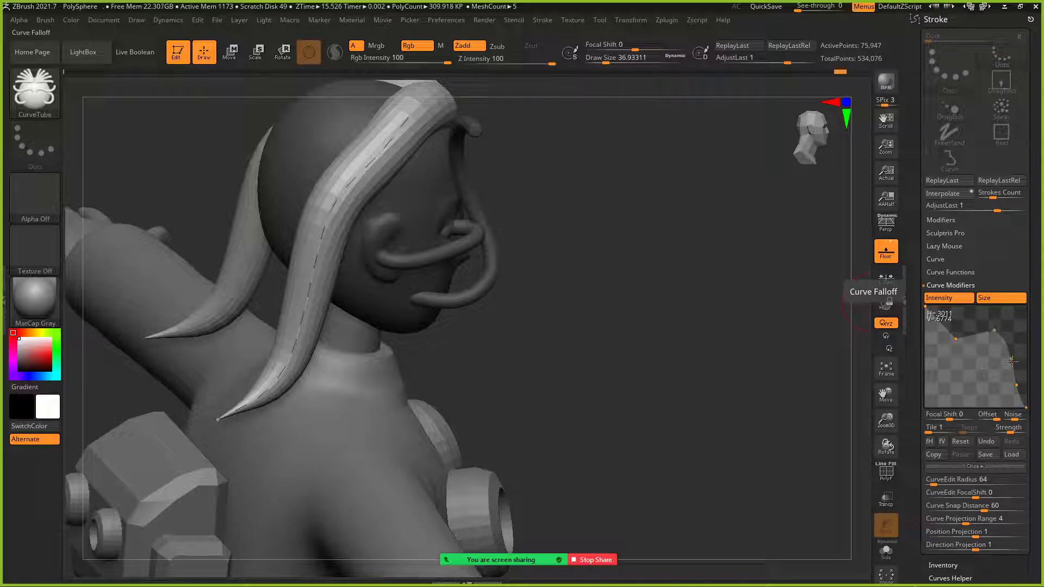
{"action": "left_click_drag", "start_coordinate": [993, 330], "coordinate": [1016, 358]}
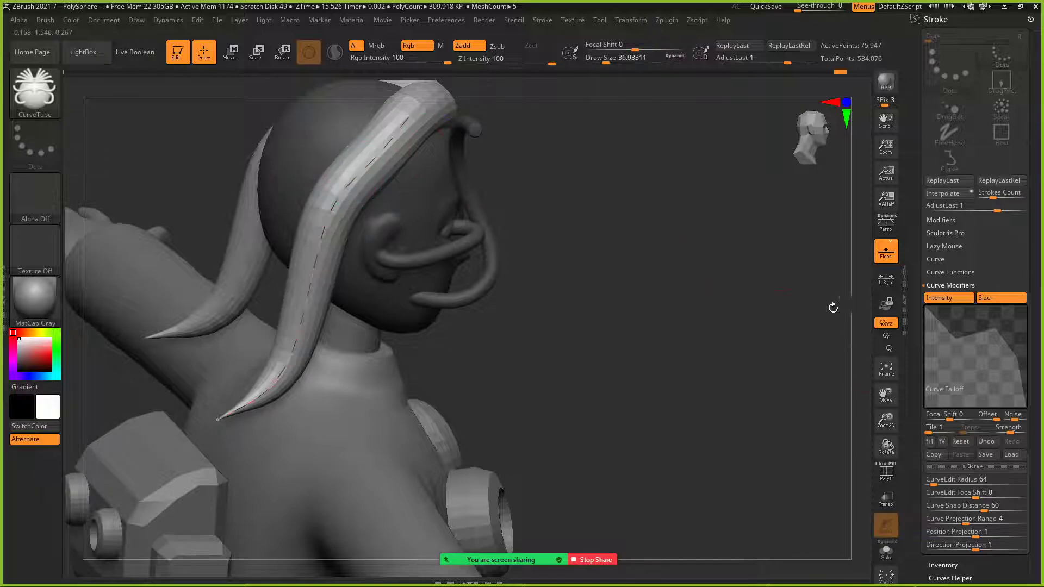
{"action": "key", "text": "["}
{"action": "key", "text": "["}
{"action": "key", "text": "["}
{"action": "left_click", "coordinate": [375, 159]}
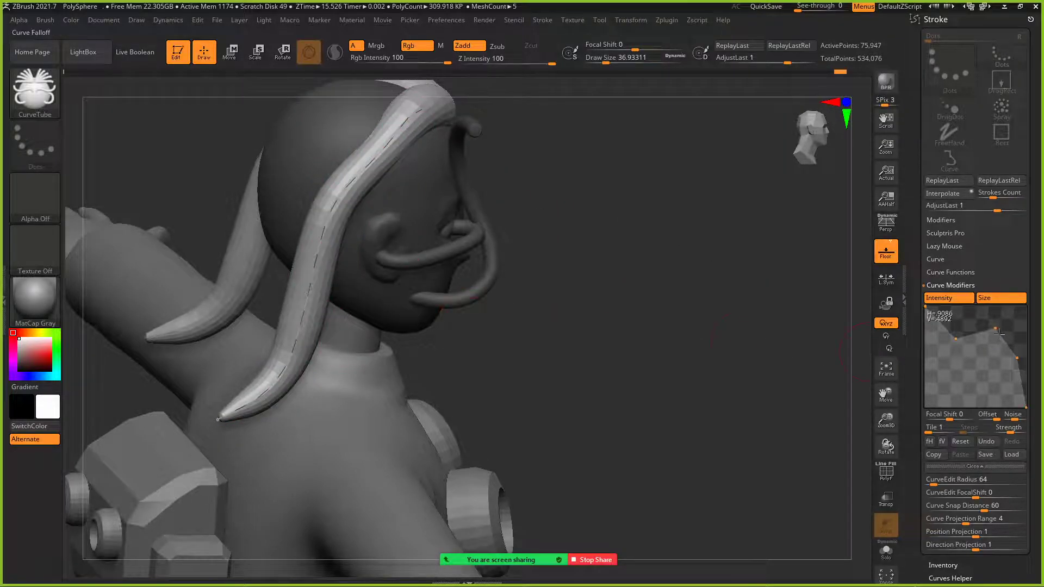
Step: Smooth the Curve Falloff into one convex arc from full to zero and update the hair tubes with it
{"action": "left_click_drag", "start_coordinate": [953, 337], "coordinate": [966, 310]}
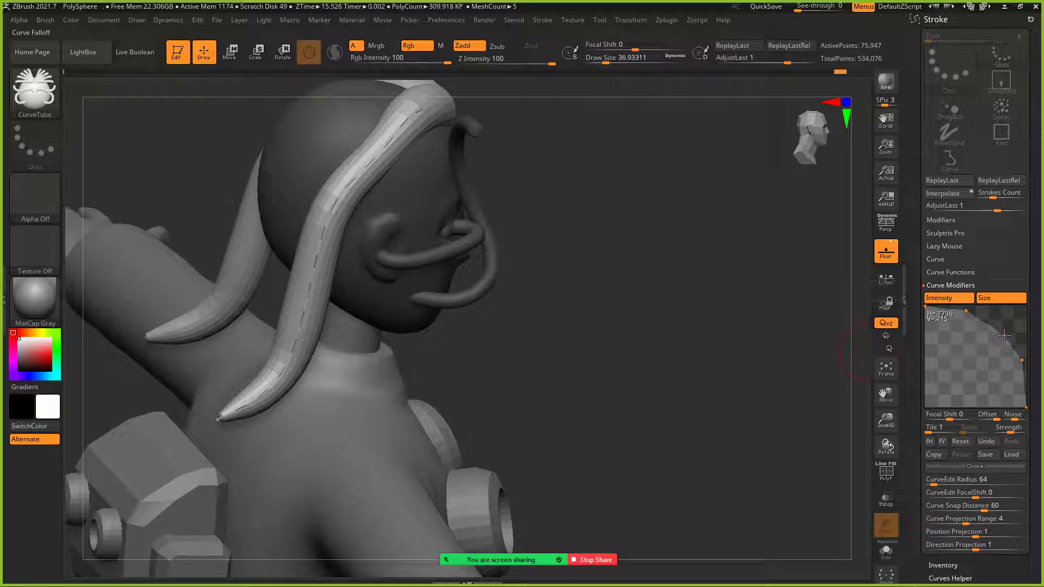
{"action": "left_click", "coordinate": [340, 184]}
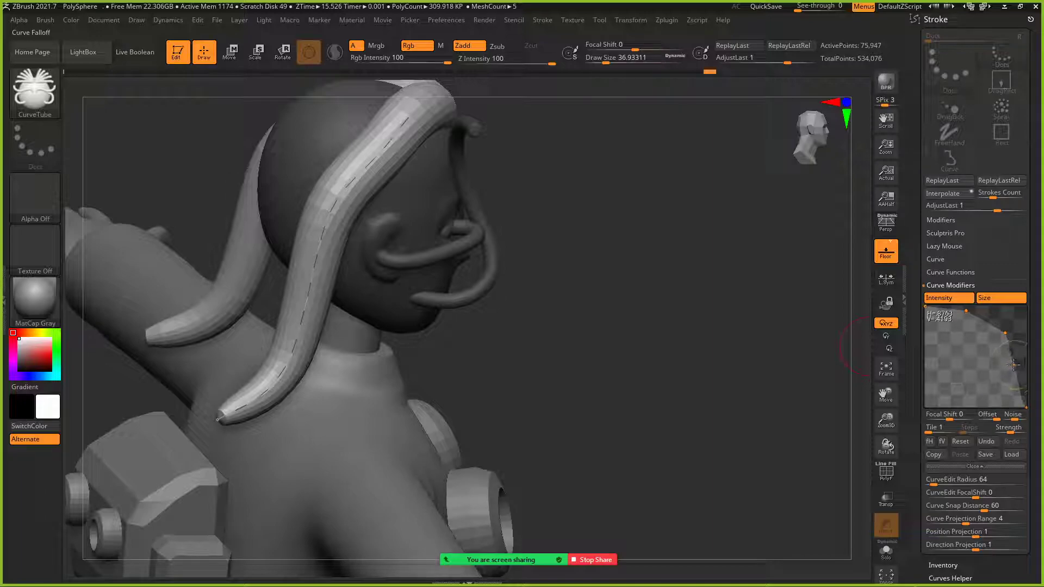
{"action": "left_click_drag", "start_coordinate": [1010, 364], "coordinate": [990, 338]}
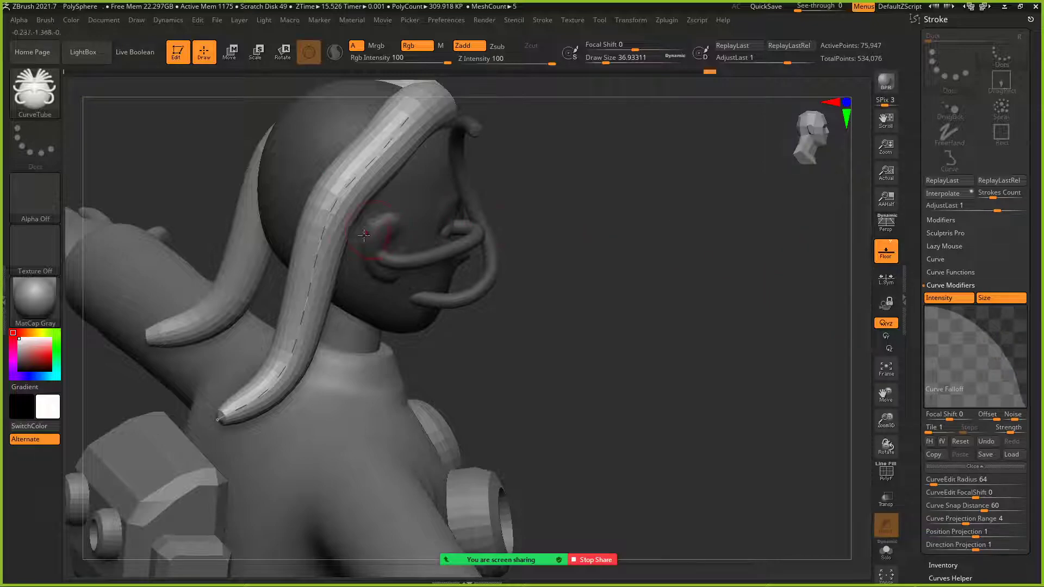
{"action": "left_click", "coordinate": [320, 253]}
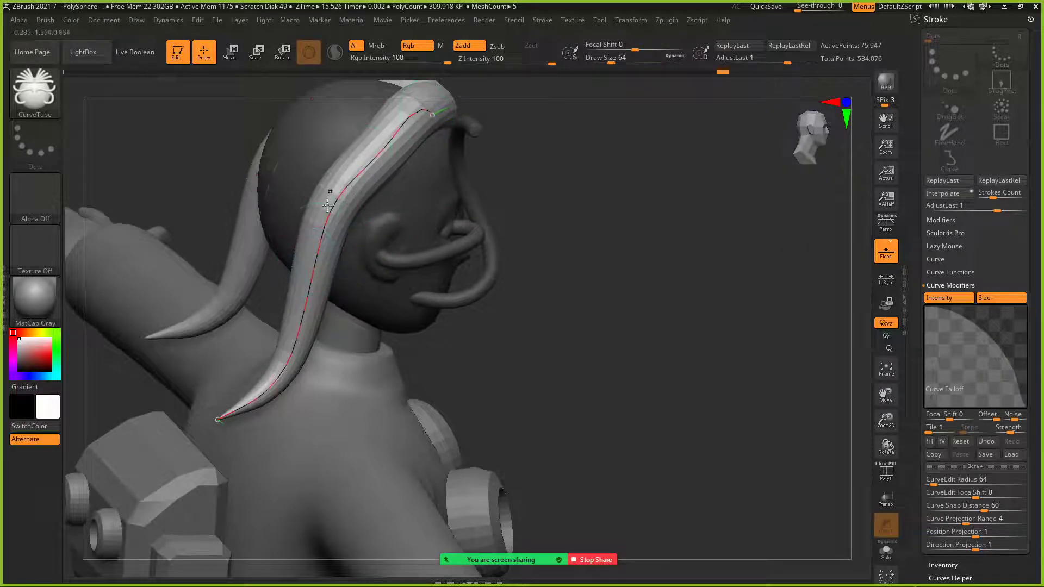
{"action": "left_click", "coordinate": [309, 261]}
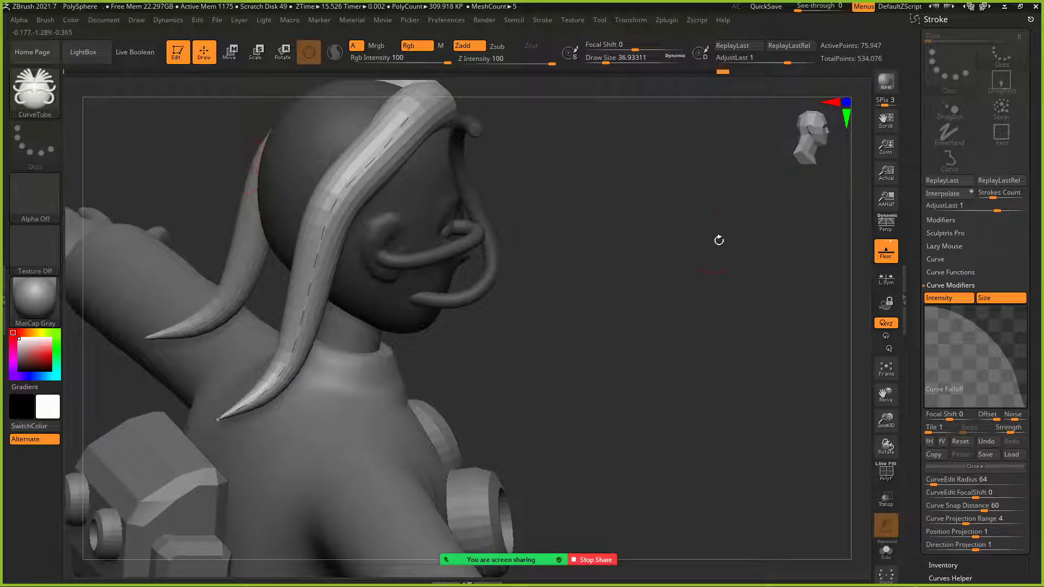
Step: Inspect the tapered strands around the head and delete their active curves with Curve Functions
{"action": "left_click_drag", "start_coordinate": [705, 243], "coordinate": [678, 237]}
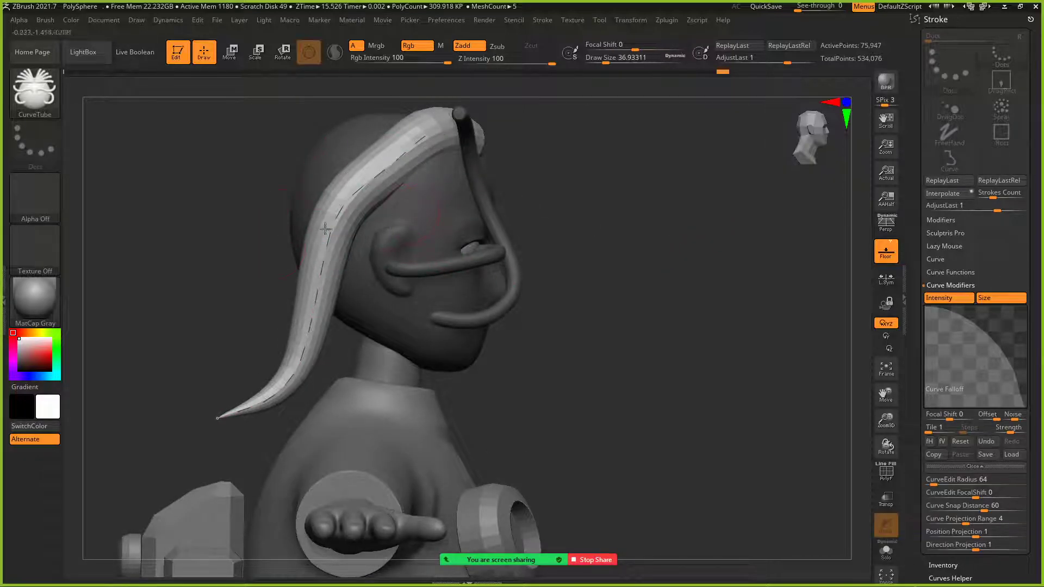
{"action": "left_click_drag", "start_coordinate": [723, 225], "coordinate": [603, 266]}
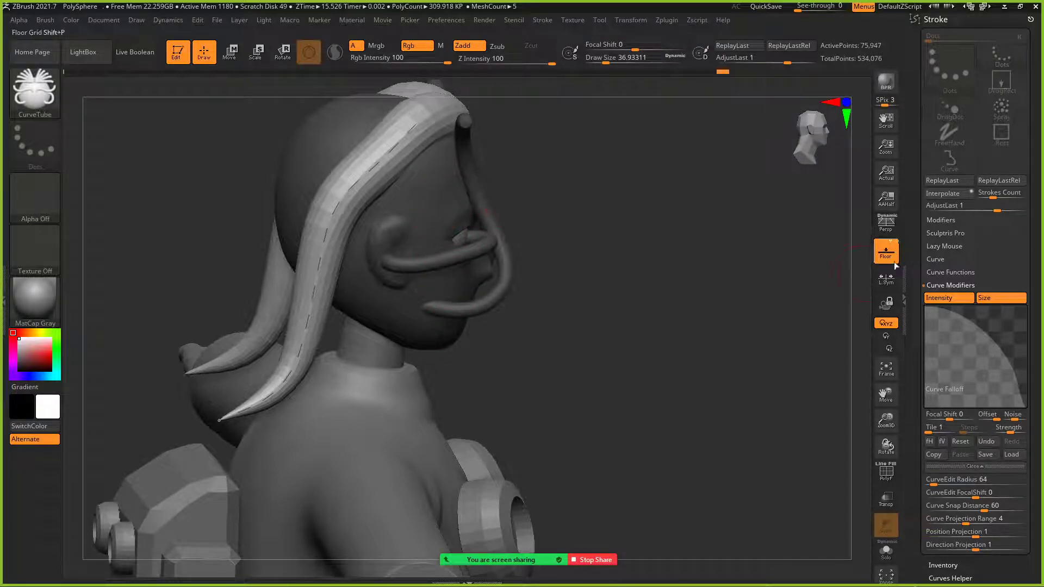
{"action": "left_click", "coordinate": [943, 271]}
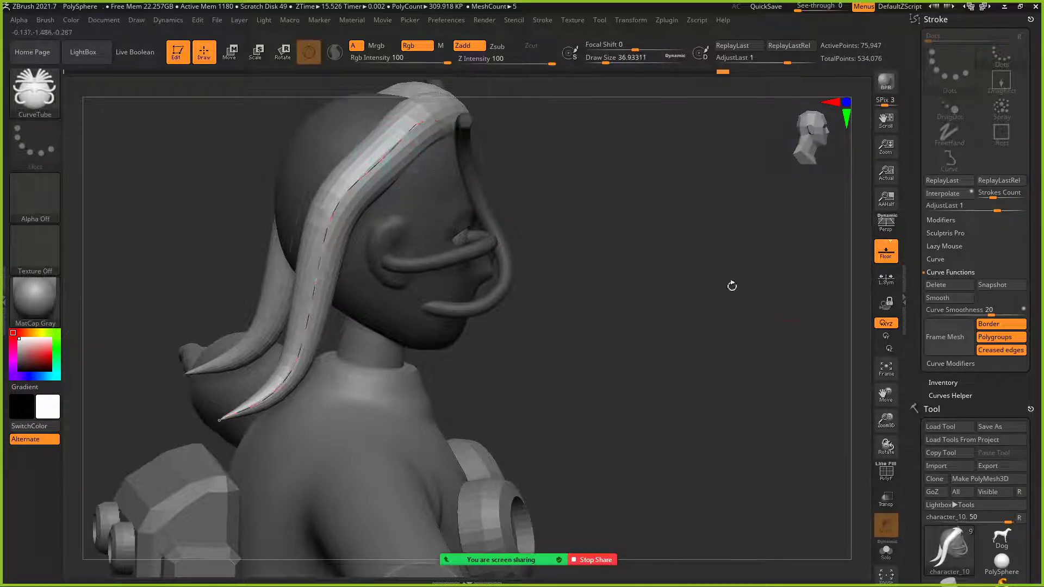
{"action": "left_click", "coordinate": [936, 284]}
{"action": "left_click_drag", "start_coordinate": [666, 255], "coordinate": [643, 215]}
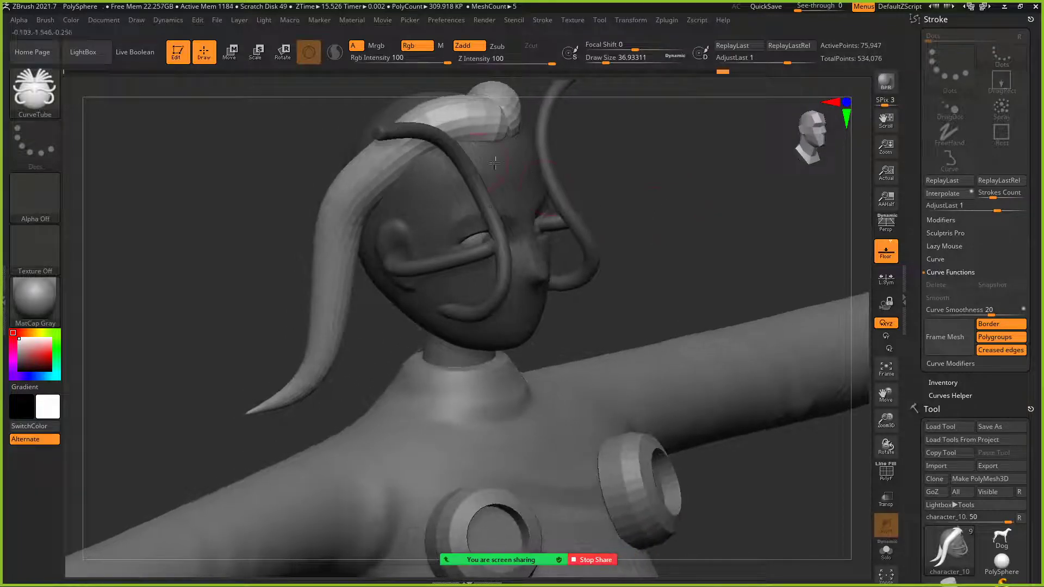
Step: Draw a second mirrored pair of tapered strands in front of the first and adjust their starts at the forehead's centre
{"action": "left_click_drag", "start_coordinate": [390, 233], "coordinate": [343, 360]}
{"action": "mouse_move", "coordinate": [234, 228]}
{"action": "left_mouse_down"}
{"action": "mouse_move", "coordinate": [243, 194]}
{"action": "mouse_move", "coordinate": [223, 197]}
{"action": "left_mouse_up"}
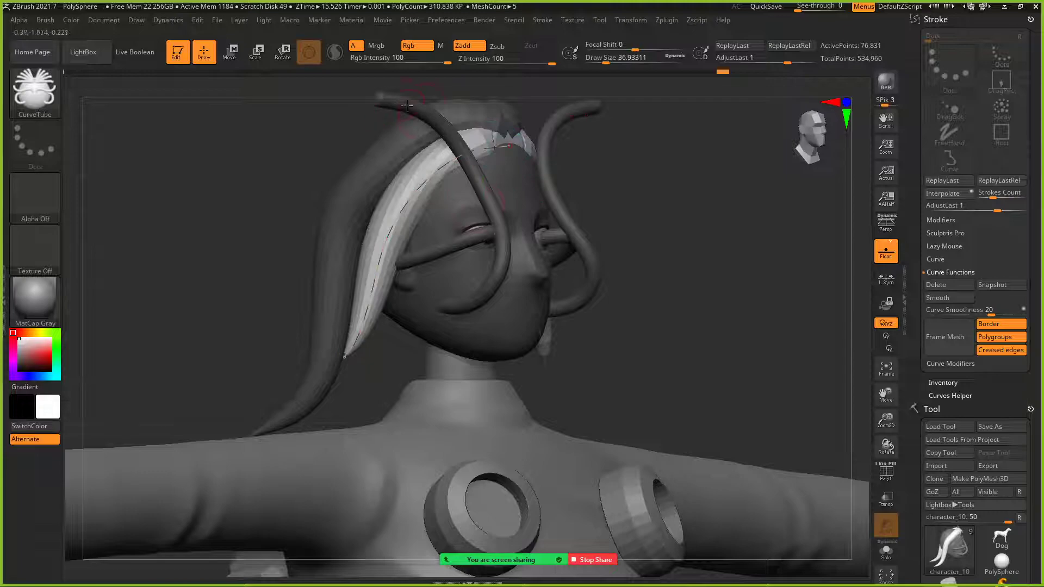
{"action": "left_click_drag", "start_coordinate": [674, 209], "coordinate": [467, 172]}
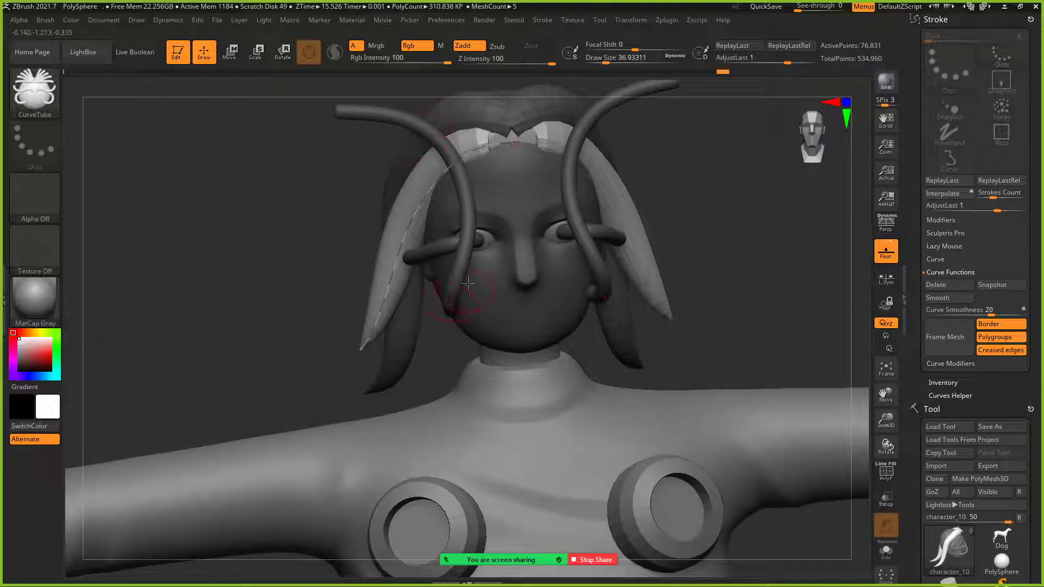
{"action": "left_click_drag", "start_coordinate": [231, 214], "coordinate": [426, 156]}
{"action": "mouse_move", "coordinate": [499, 152]}
{"action": "left_mouse_down"}
{"action": "mouse_move", "coordinate": [465, 149]}
{"action": "mouse_move", "coordinate": [494, 141]}
{"action": "mouse_move", "coordinate": [531, 155]}
{"action": "mouse_move", "coordinate": [513, 148]}
{"action": "left_mouse_up"}
Step: Try to pull the front strand's upper curve outward from behind the head and undo the change
{"action": "mouse_move", "coordinate": [282, 196]}
{"action": "left_mouse_down"}
{"action": "mouse_move", "coordinate": [324, 210]}
{"action": "mouse_move", "coordinate": [642, 198]}
{"action": "mouse_move", "coordinate": [658, 164]}
{"action": "mouse_move", "coordinate": [724, 172]}
{"action": "left_mouse_up"}
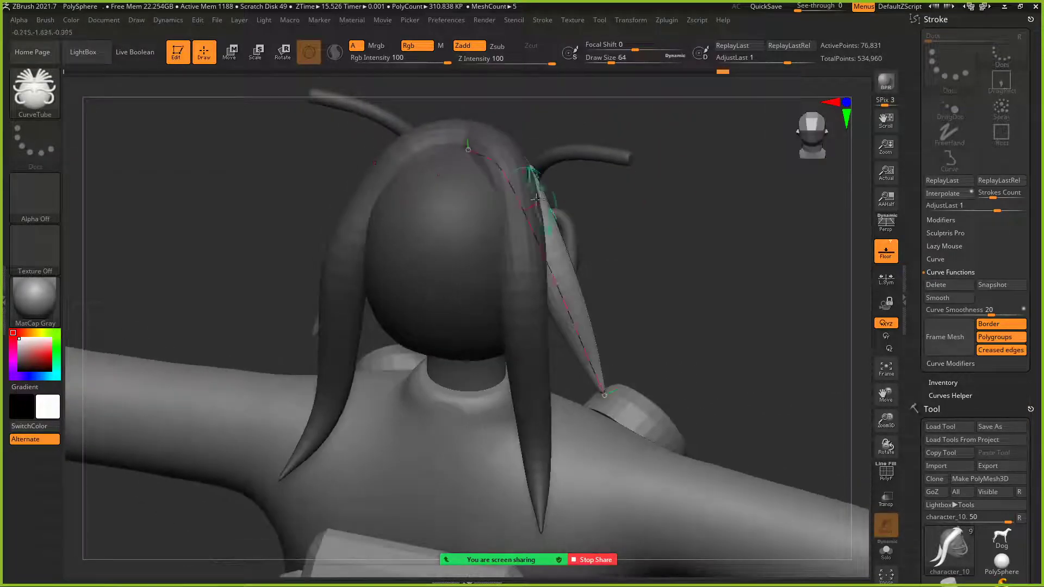
{"action": "left_click_drag", "start_coordinate": [510, 187], "coordinate": [559, 196]}
{"action": "key", "text": "bracketleft"}
{"action": "key", "text": "bracketleft"}
{"action": "key", "text": "bracketleft"}
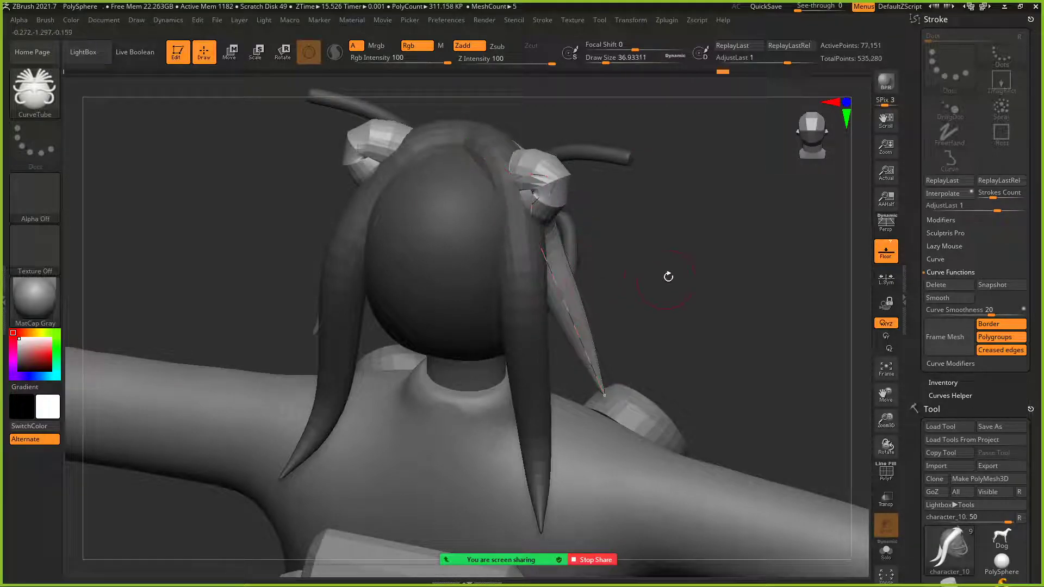
{"action": "key", "text": "ctrl+z"}
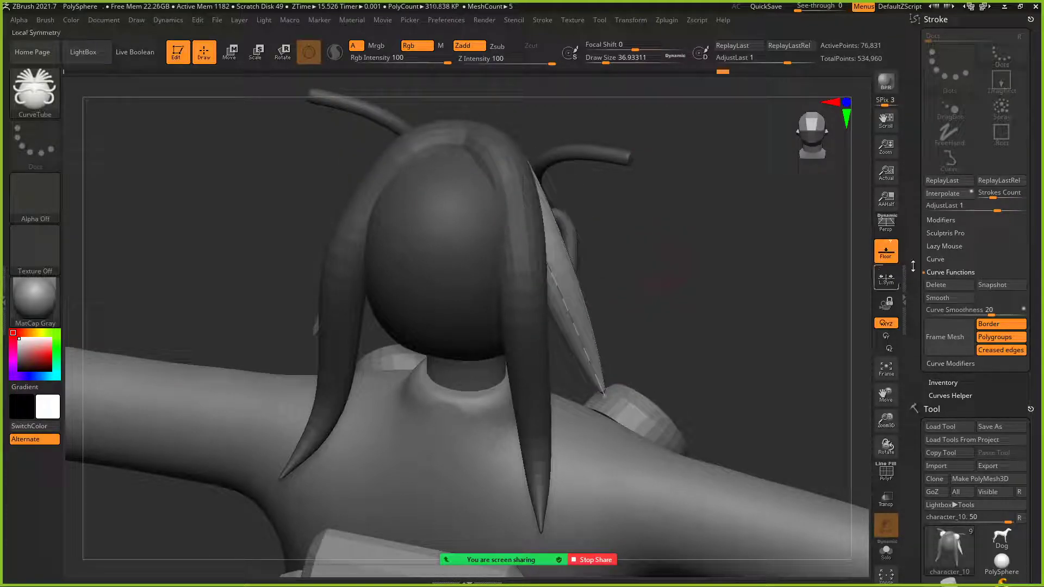
Step: Show the Curve settings and reshape the start of the front strands' curve at the centre of the forehead
{"action": "left_click", "coordinate": [936, 258]}
{"action": "left_click_drag", "start_coordinate": [722, 183], "coordinate": [620, 197]}
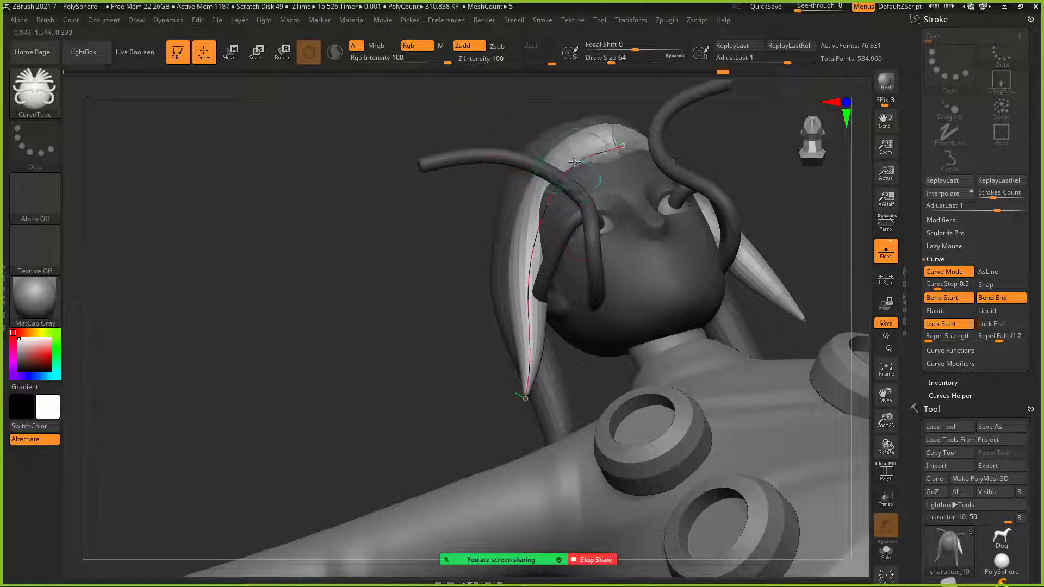
{"action": "left_click_drag", "start_coordinate": [600, 155], "coordinate": [580, 134]}
{"action": "key", "text": "ctrl+z"}
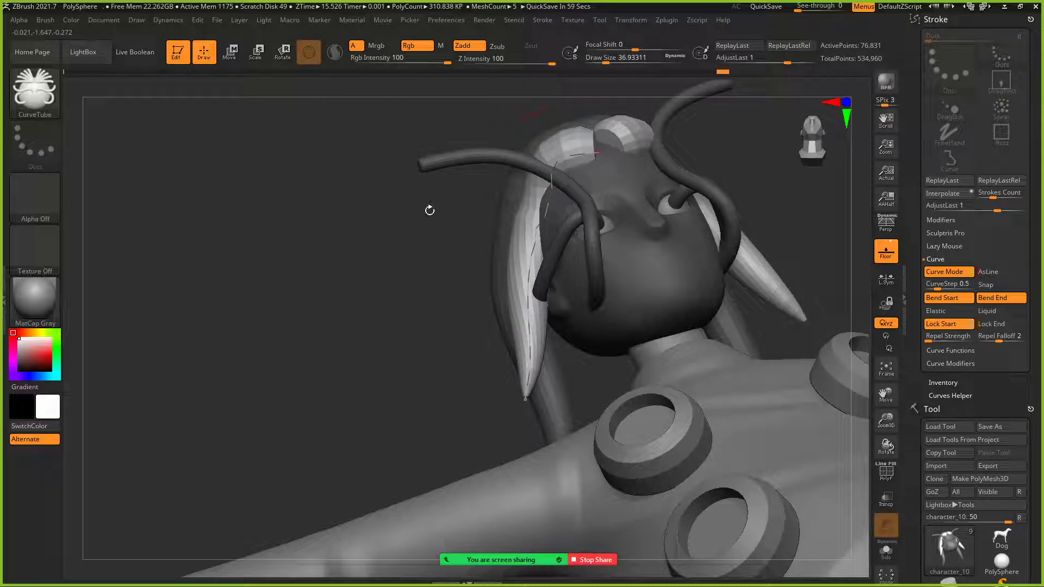
{"action": "left_click_drag", "start_coordinate": [529, 106], "coordinate": [538, 130]}
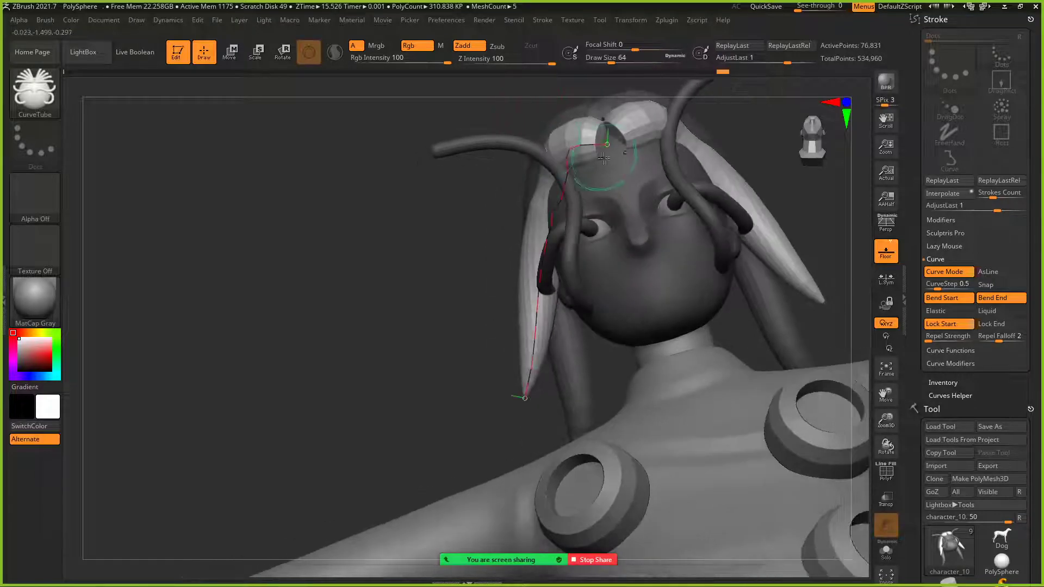
{"action": "left_click_drag", "start_coordinate": [445, 216], "coordinate": [509, 158]}
{"action": "left_click_drag", "start_coordinate": [610, 151], "coordinate": [620, 166]}
{"action": "left_click_drag", "start_coordinate": [557, 119], "coordinate": [589, 144]}
{"action": "left_click_drag", "start_coordinate": [537, 207], "coordinate": [521, 203]}
Step: Sweep the front strand's lower tip back behind the jaw and bend its middle to follow the side of the head
{"action": "mouse_move", "coordinate": [425, 272]}
{"action": "left_mouse_down"}
{"action": "mouse_move", "coordinate": [454, 250]}
{"action": "mouse_move", "coordinate": [525, 256]}
{"action": "left_mouse_up"}
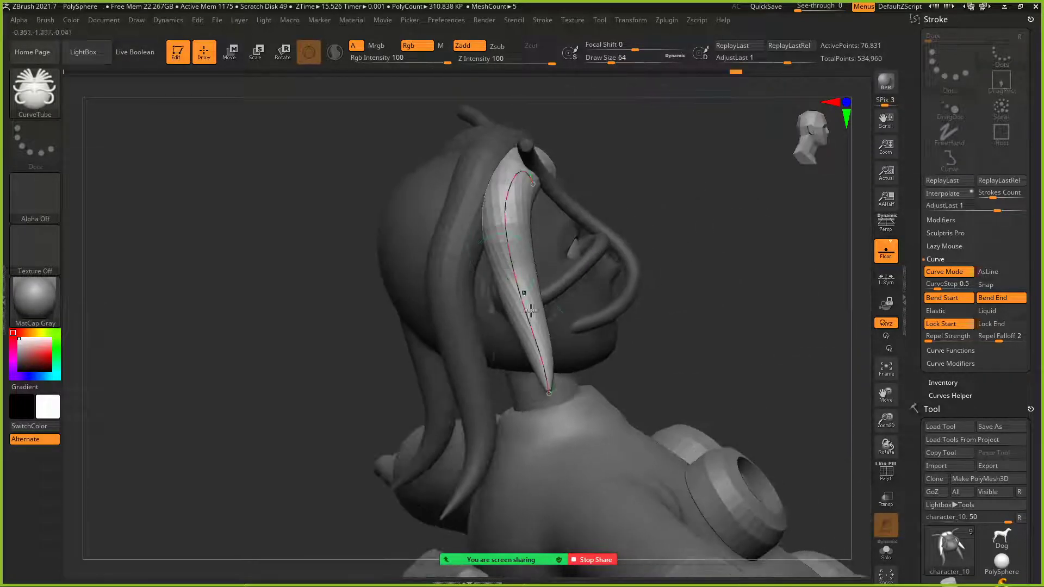
{"action": "left_click_drag", "start_coordinate": [547, 384], "coordinate": [462, 398]}
{"action": "left_click_drag", "start_coordinate": [503, 292], "coordinate": [472, 398]}
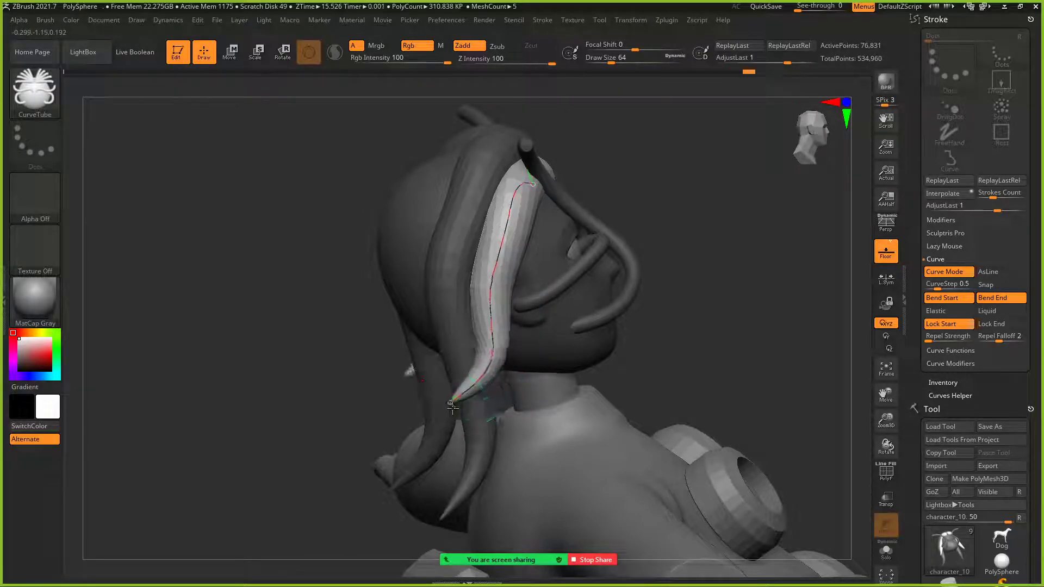
{"action": "right_click_drag", "start_coordinate": [317, 168], "coordinate": [298, 158]}
{"action": "mouse_move", "coordinate": [515, 231]}
{"action": "left_mouse_down"}
{"action": "mouse_move", "coordinate": [515, 216]}
{"action": "mouse_move", "coordinate": [485, 275]}
{"action": "left_mouse_up"}
{"action": "left_click", "coordinate": [497, 300]}
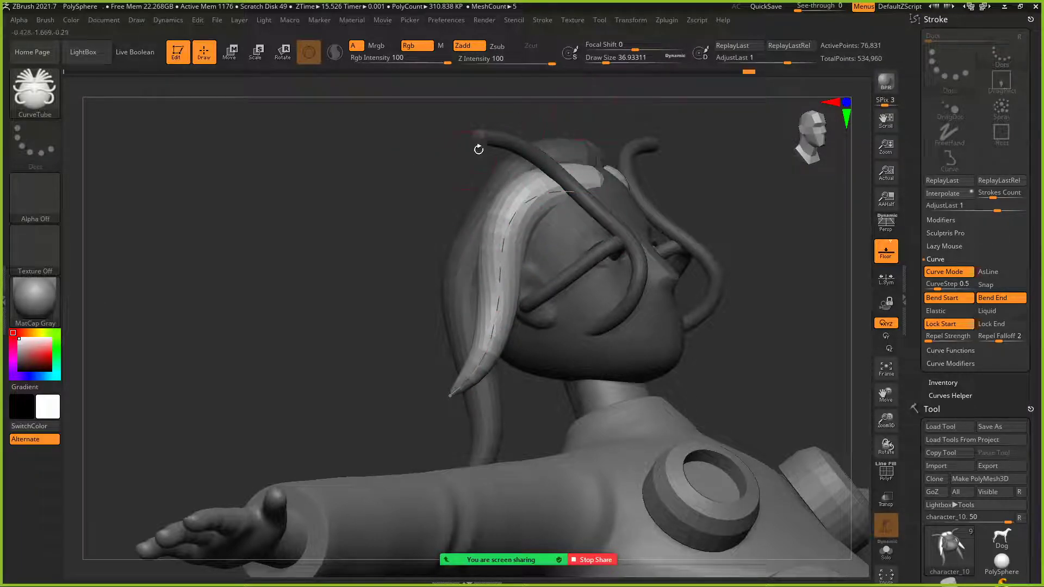
Step: Raise the upper part of the front strand's curve so it arches over the hairline above the forehead
{"action": "mouse_move", "coordinate": [412, 194]}
{"action": "right_mouse_down"}
{"action": "mouse_move", "coordinate": [373, 193]}
{"action": "mouse_move", "coordinate": [356, 158]}
{"action": "mouse_move", "coordinate": [348, 163]}
{"action": "right_mouse_up"}
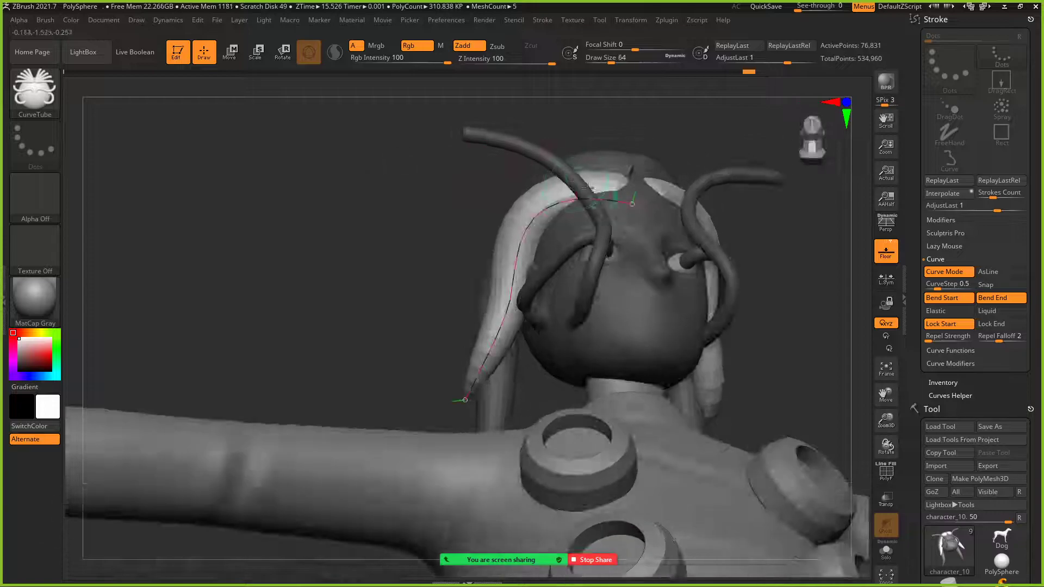
{"action": "left_click_drag", "start_coordinate": [603, 187], "coordinate": [600, 179]}
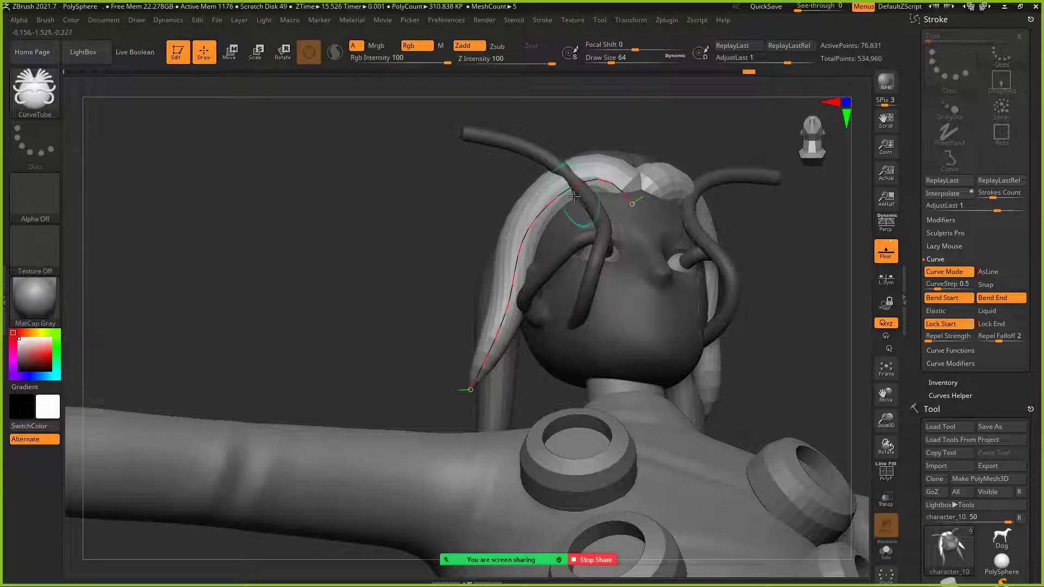
{"action": "mouse_move", "coordinate": [414, 193]}
{"action": "right_mouse_down"}
{"action": "mouse_move", "coordinate": [472, 223]}
{"action": "mouse_move", "coordinate": [411, 244]}
{"action": "mouse_move", "coordinate": [419, 213]}
{"action": "mouse_move", "coordinate": [474, 222]}
{"action": "mouse_move", "coordinate": [466, 217]}
{"action": "right_mouse_up"}
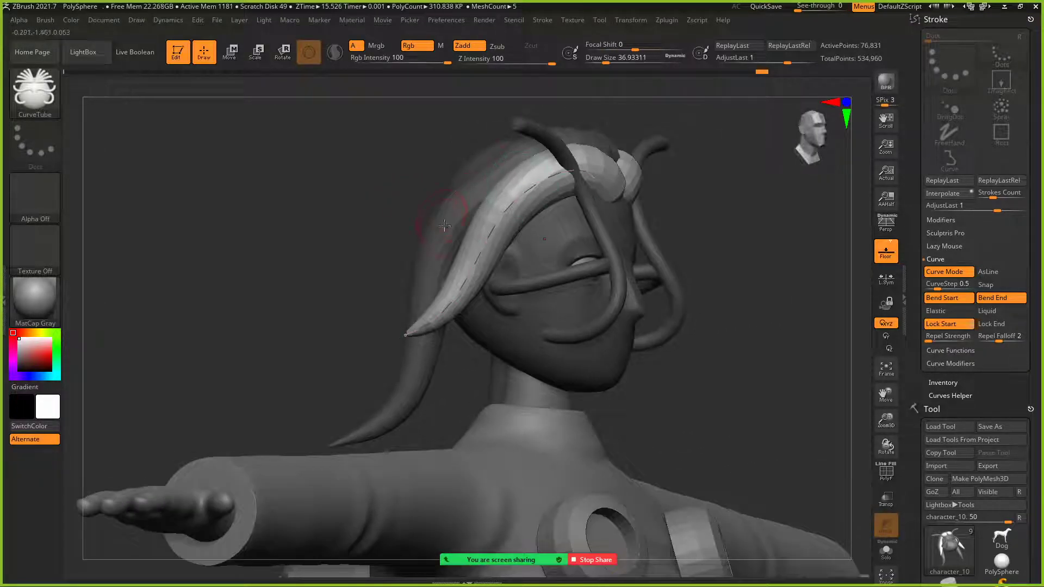
Step: Reduce the Draw Size to 28.75 and update the mirrored front strands with the thinner width
{"action": "left_click_drag", "start_coordinate": [611, 58], "coordinate": [601, 56]}
{"action": "left_click", "coordinate": [501, 214]}
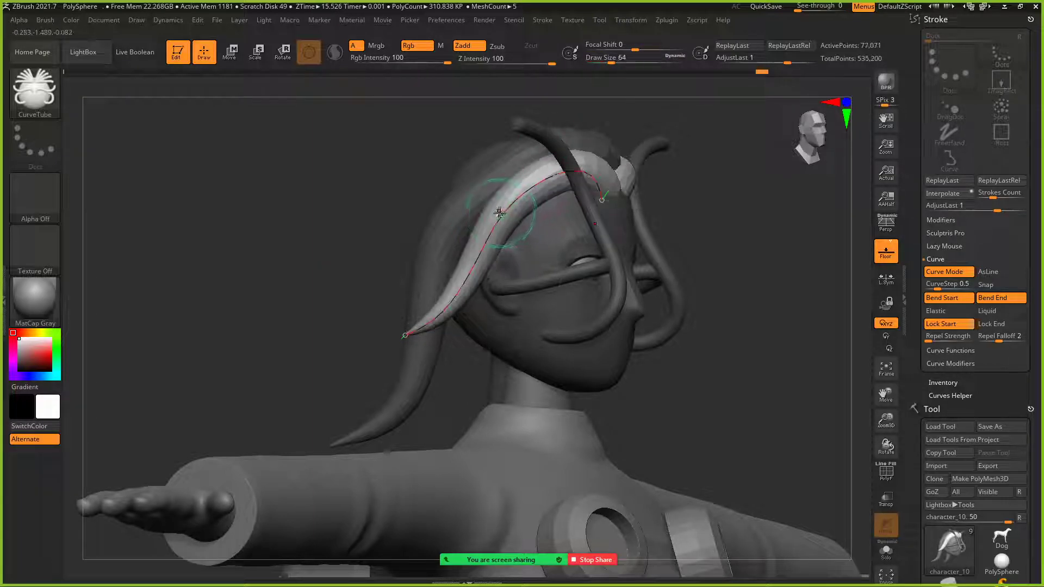
{"action": "left_click_drag", "start_coordinate": [369, 158], "coordinate": [338, 175], "text": "shift"}
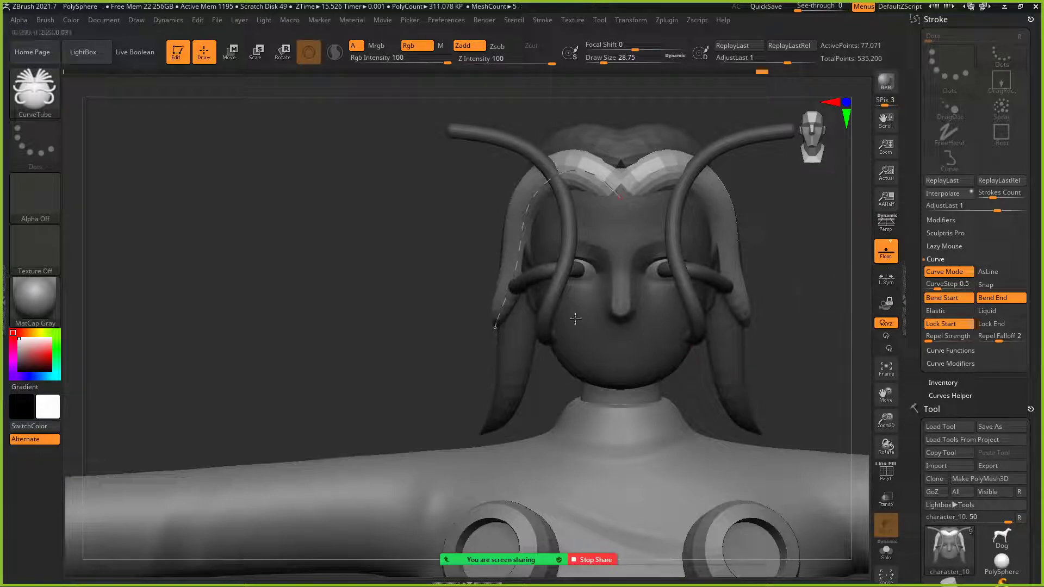
{"action": "key", "text": "bracketright"}
{"action": "mouse_move", "coordinate": [783, 261]}
{"action": "left_mouse_down"}
{"action": "mouse_move", "coordinate": [830, 251]}
{"action": "mouse_move", "coordinate": [826, 271]}
{"action": "mouse_move", "coordinate": [792, 259]}
{"action": "left_mouse_up"}
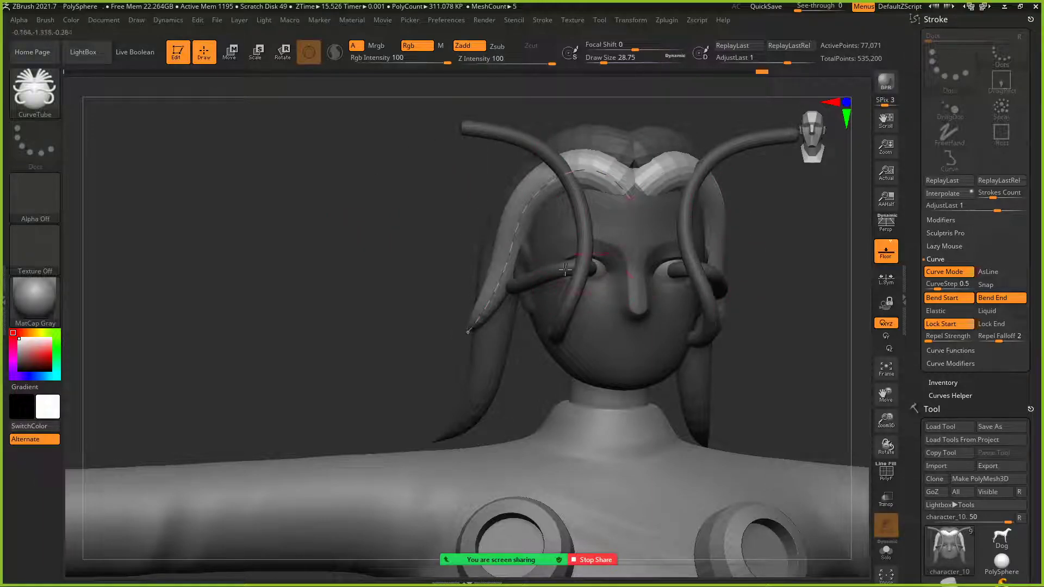
{"action": "key", "text": "bracketleft"}
{"action": "mouse_move", "coordinate": [550, 566]}
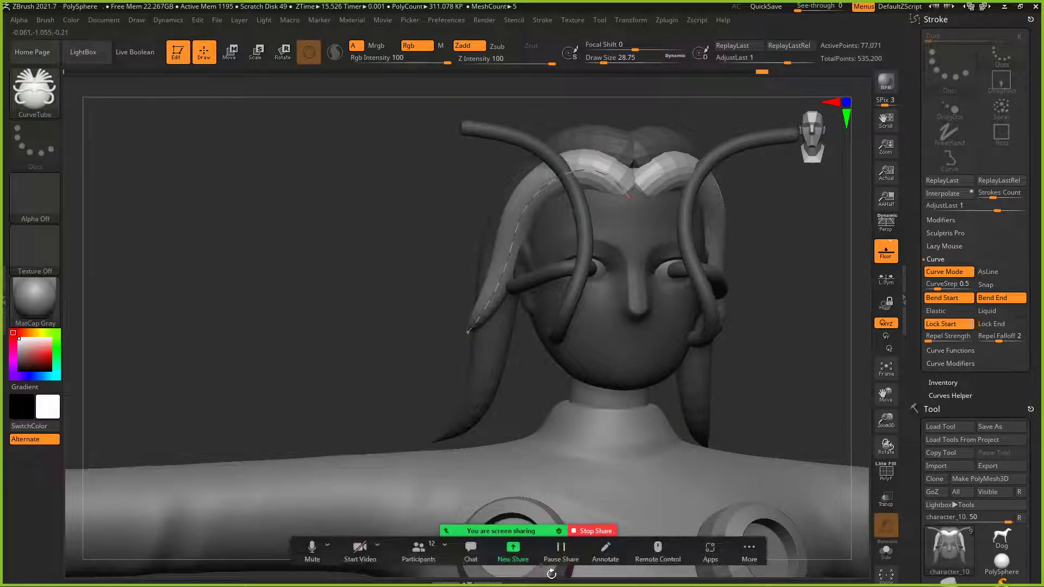
{"action": "mouse_move", "coordinate": [1001, 539]}
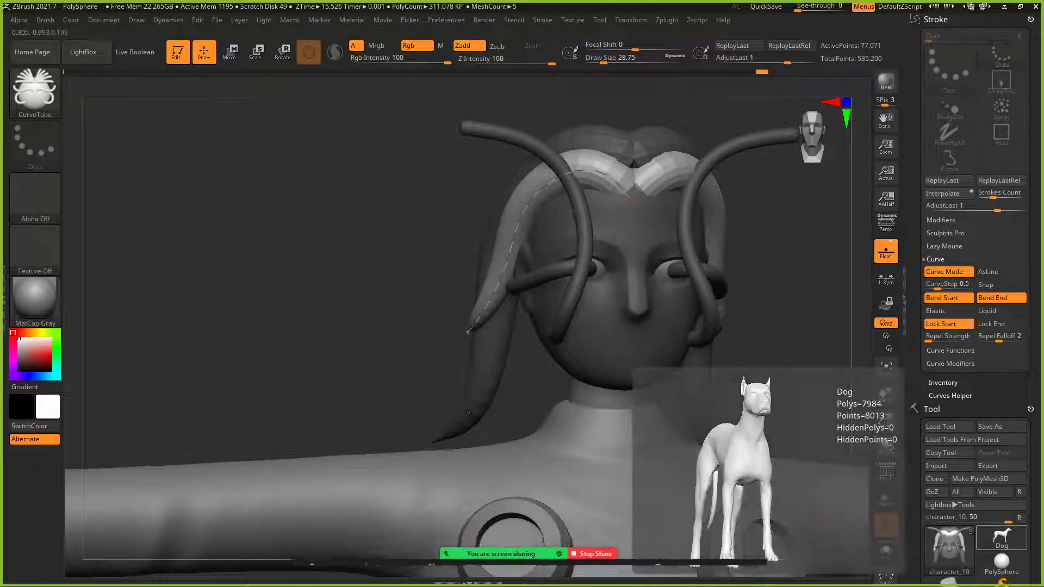